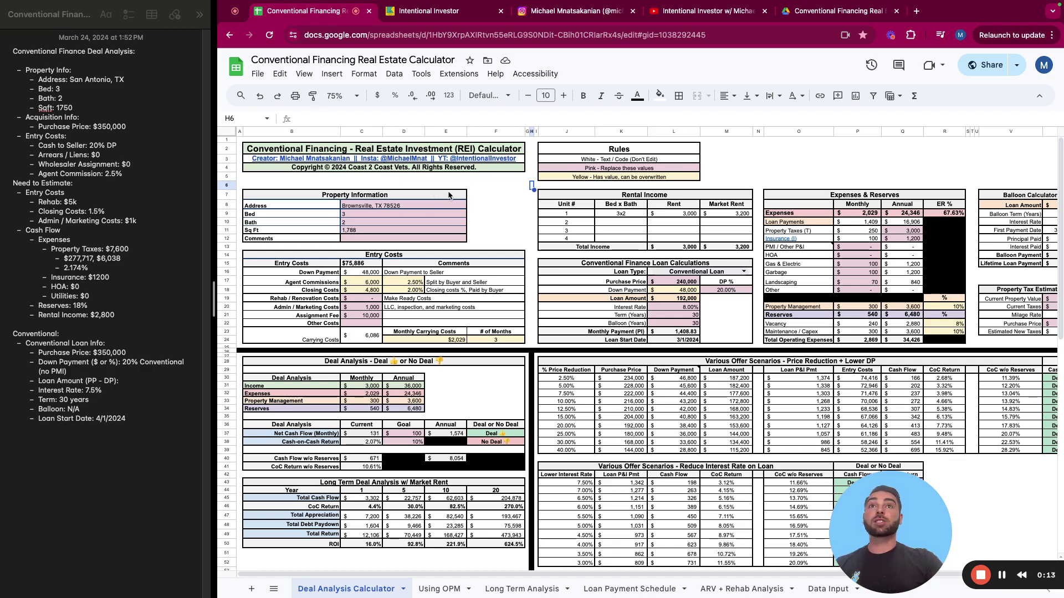
Show the creator's link popup from the calculator header row B3:F3.
left_click(251, 162)
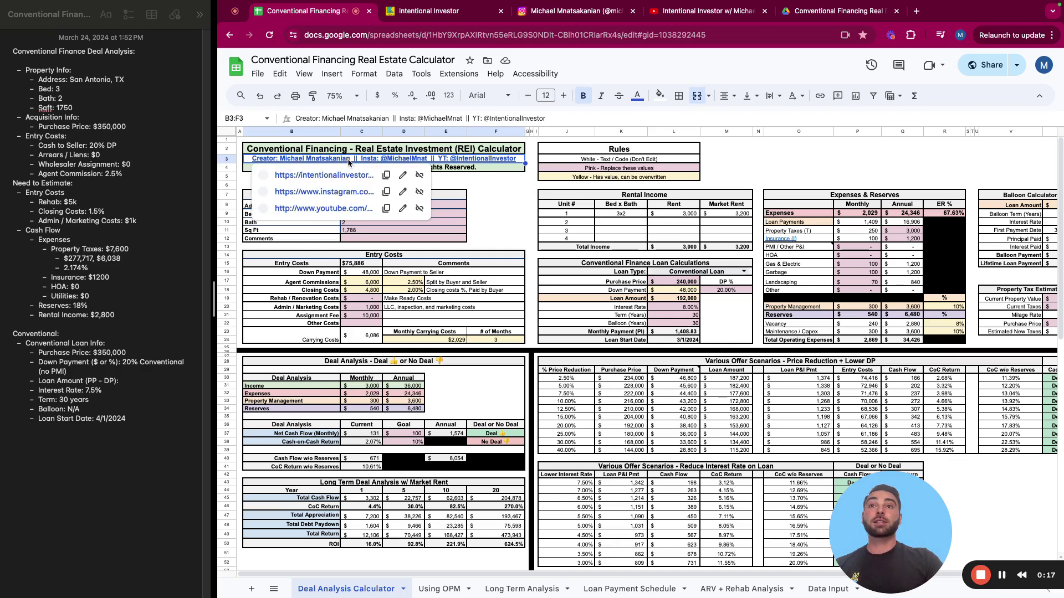
Browse the Gumroad store's free and ULTIMATE calculators, then close it to view the Instagram profile.
left_click(414, 17)
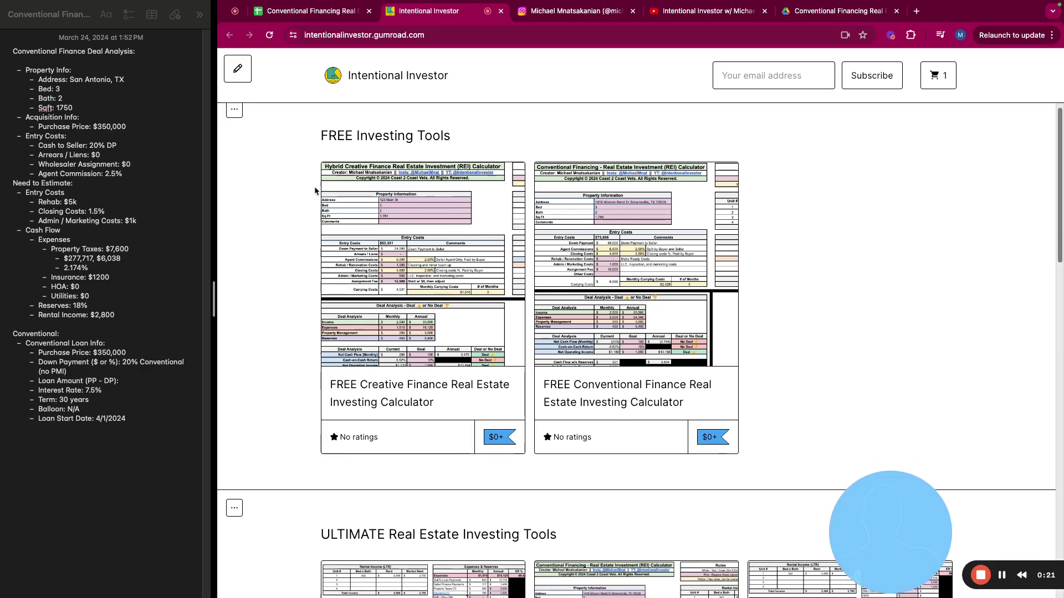
scroll(632, 299, "down", 1)
scroll(631, 299, "down", 10)
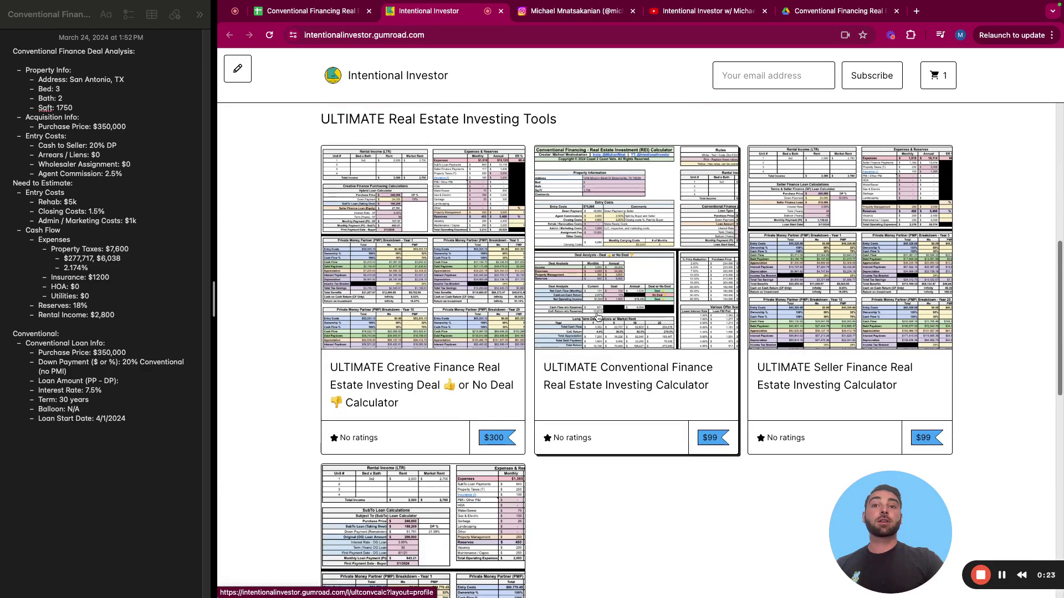
scroll(548, 311, "down", 5)
scroll(524, 335, "down", 4)
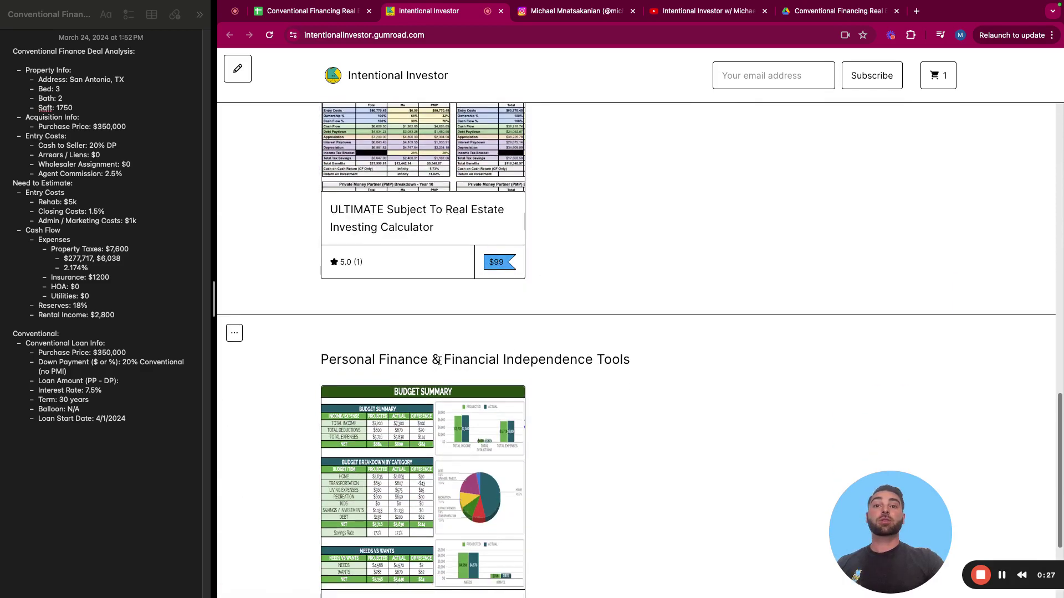
scroll(489, 359, "up", 4)
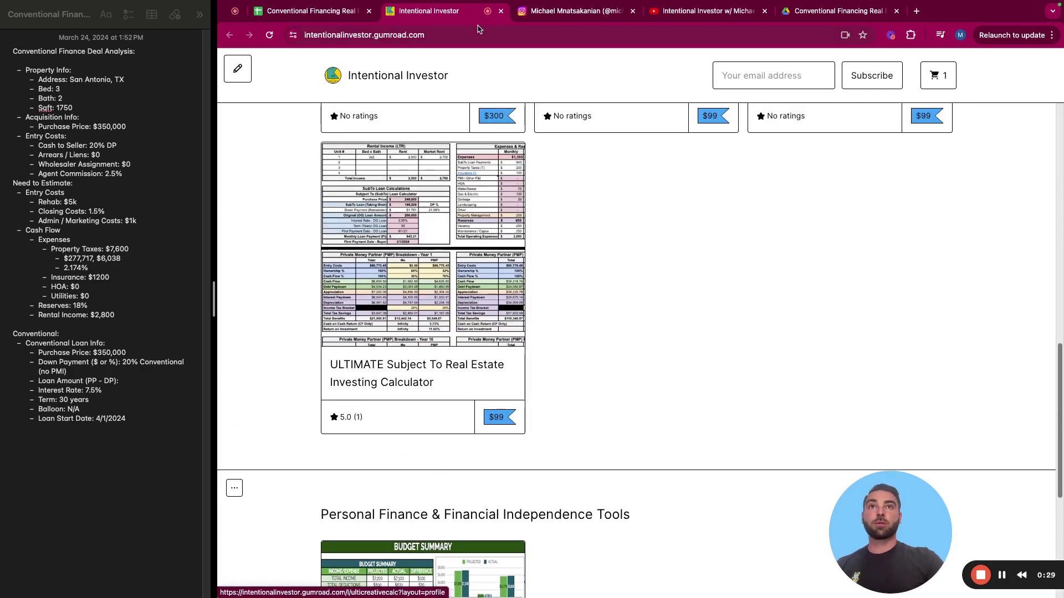
left_click(501, 11)
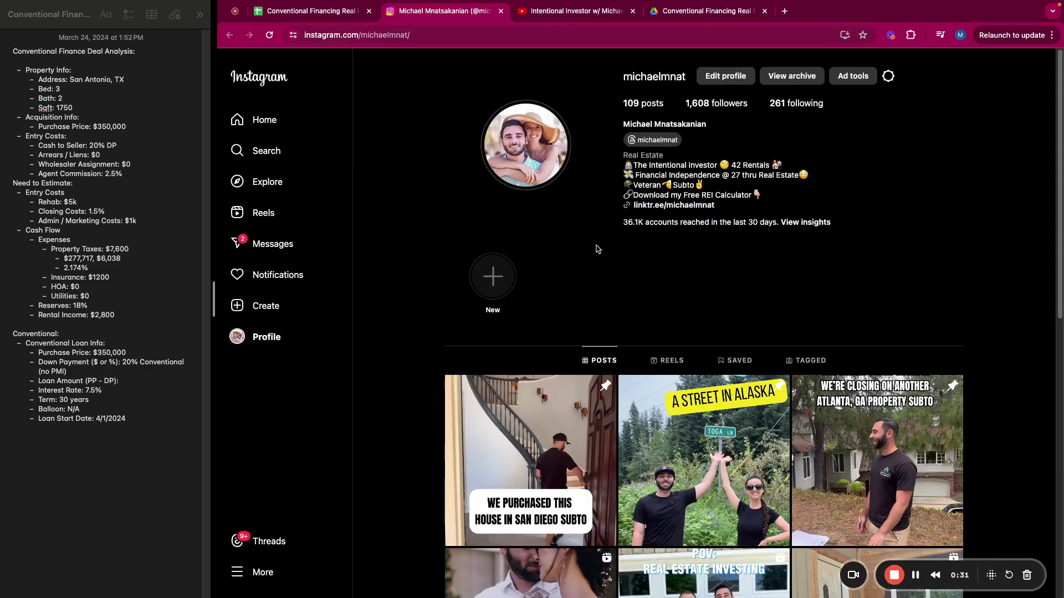
scroll(501, 255, "down", 1)
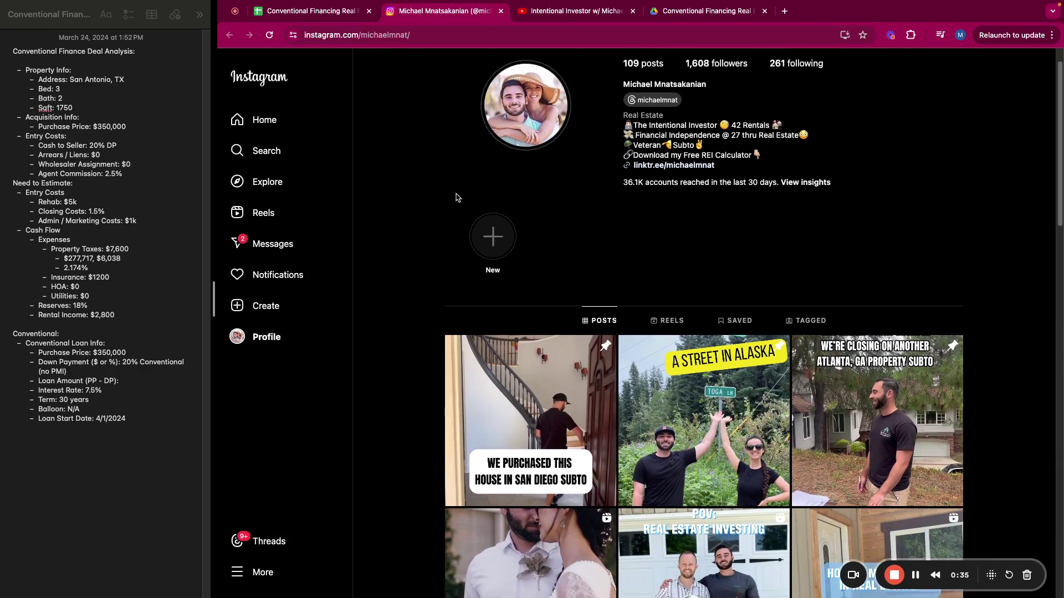
Open the creator's Linktree page from the Instagram profile link.
left_click(682, 166)
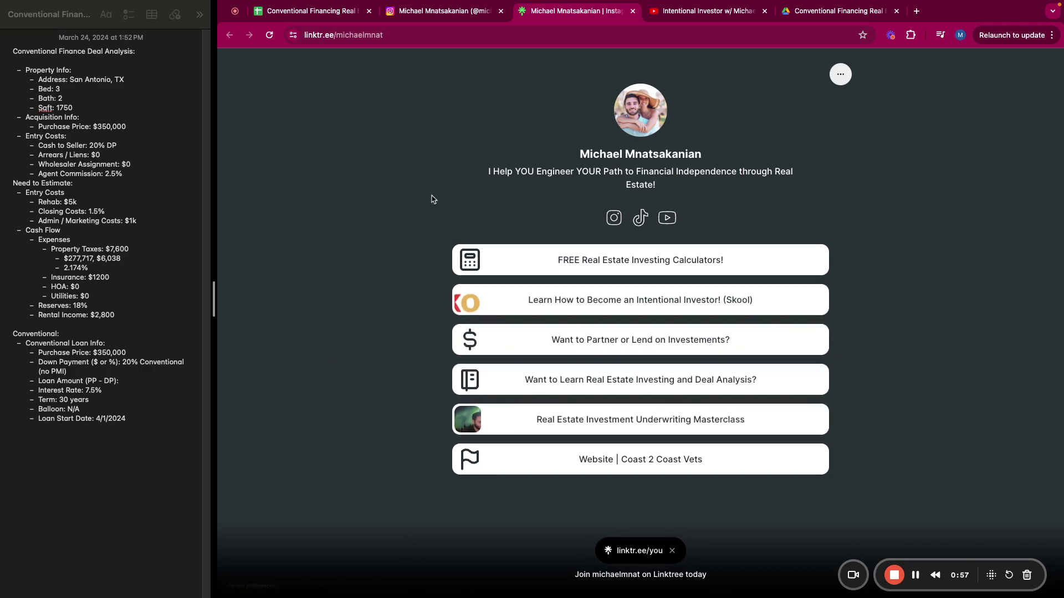
Close the Linktree, Instagram and YouTube tabs.
left_click(632, 11)
left_click(501, 11)
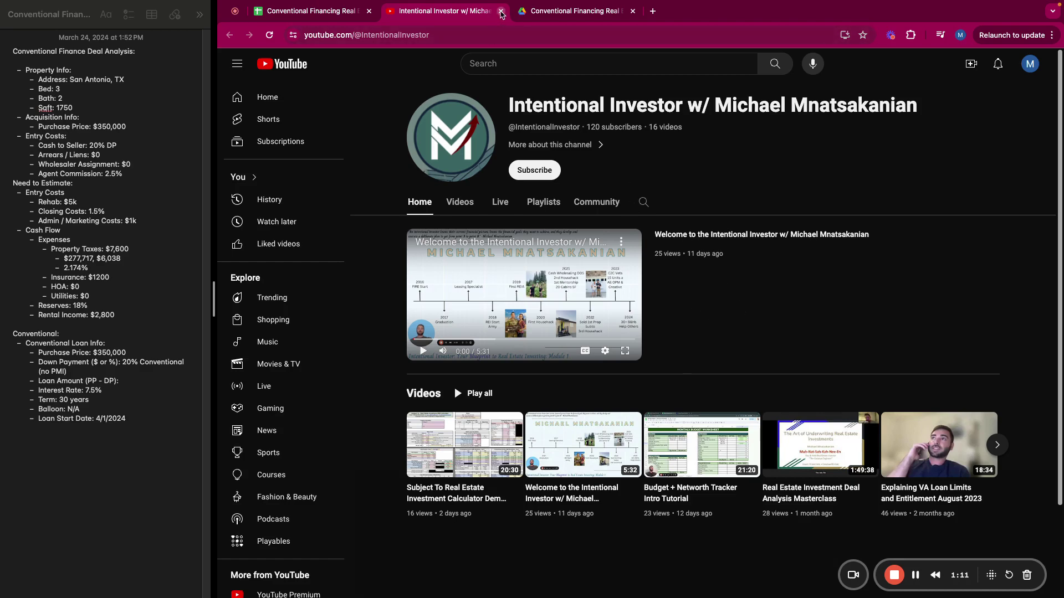
left_click(501, 11)
Return to the calculator and make a personal copy from its Copy document page.
left_click(294, 11)
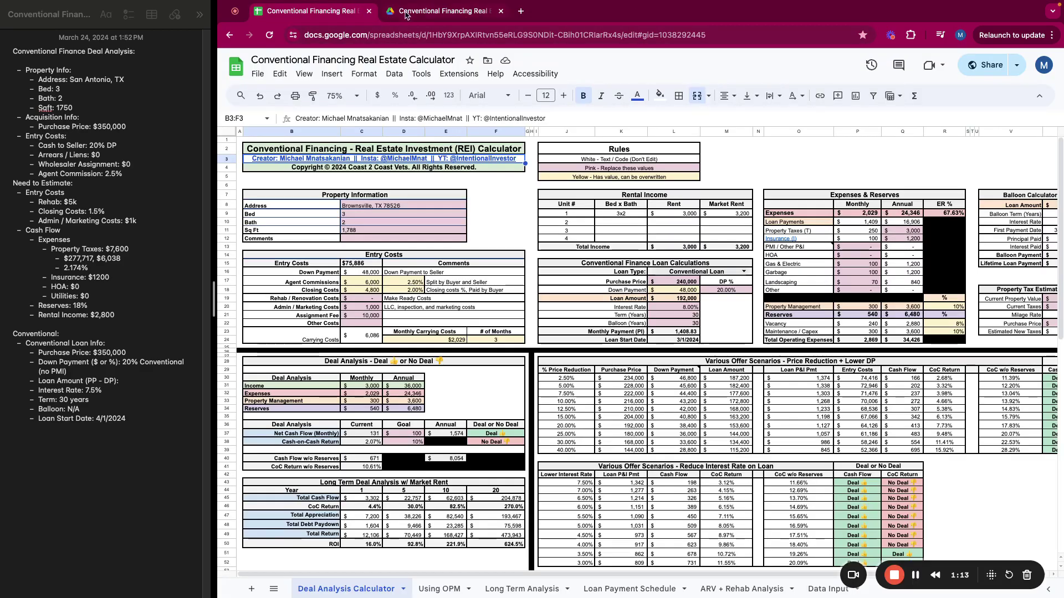
left_click(437, 12)
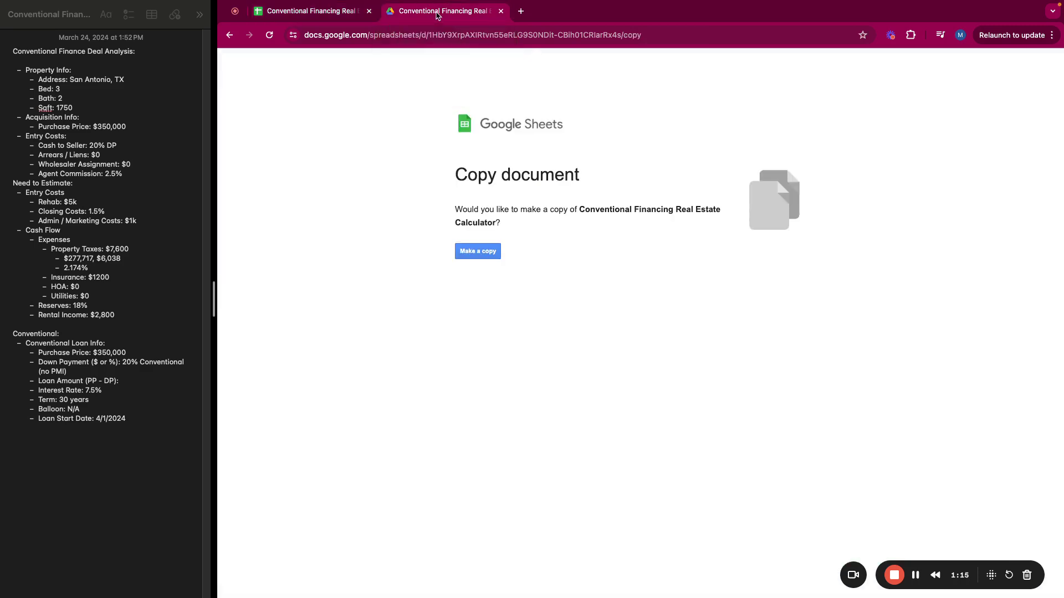
left_click(480, 256)
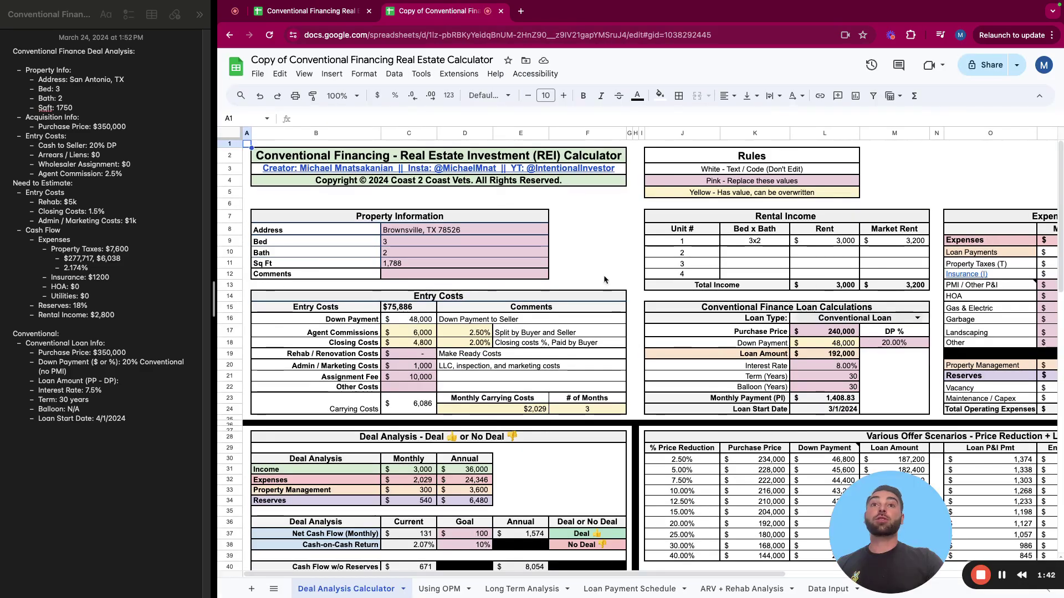
Move the copied spreadsheet into the Practice Underwriting folder.
left_click(256, 78)
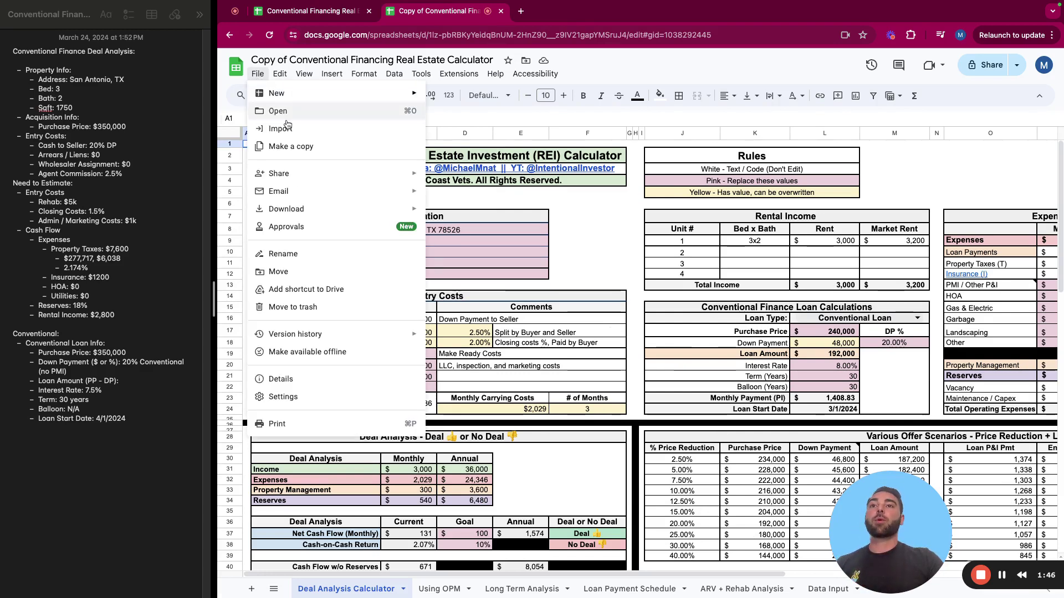
left_click(291, 273)
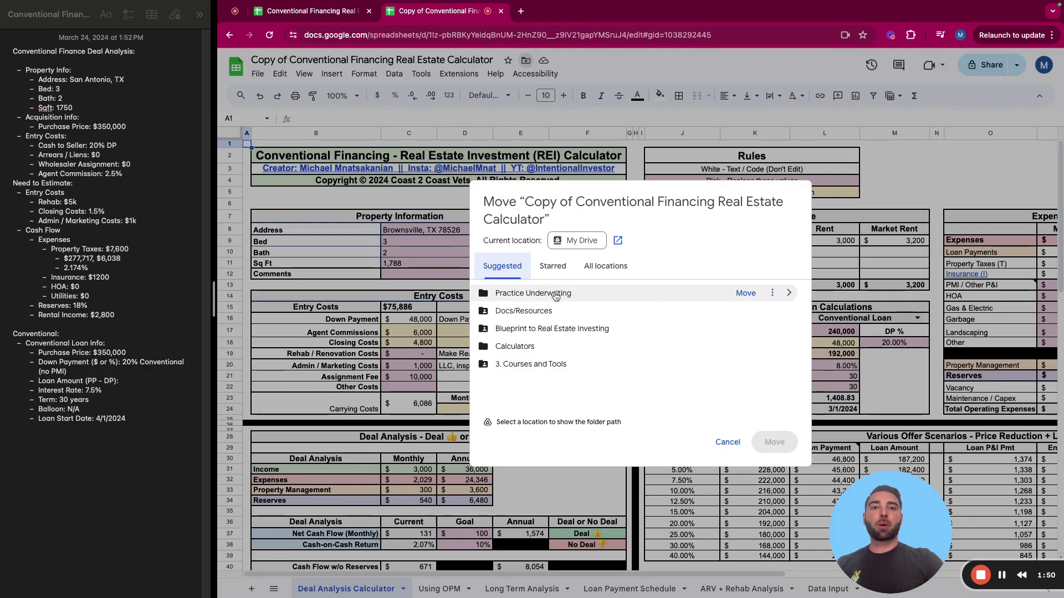
left_click(746, 293)
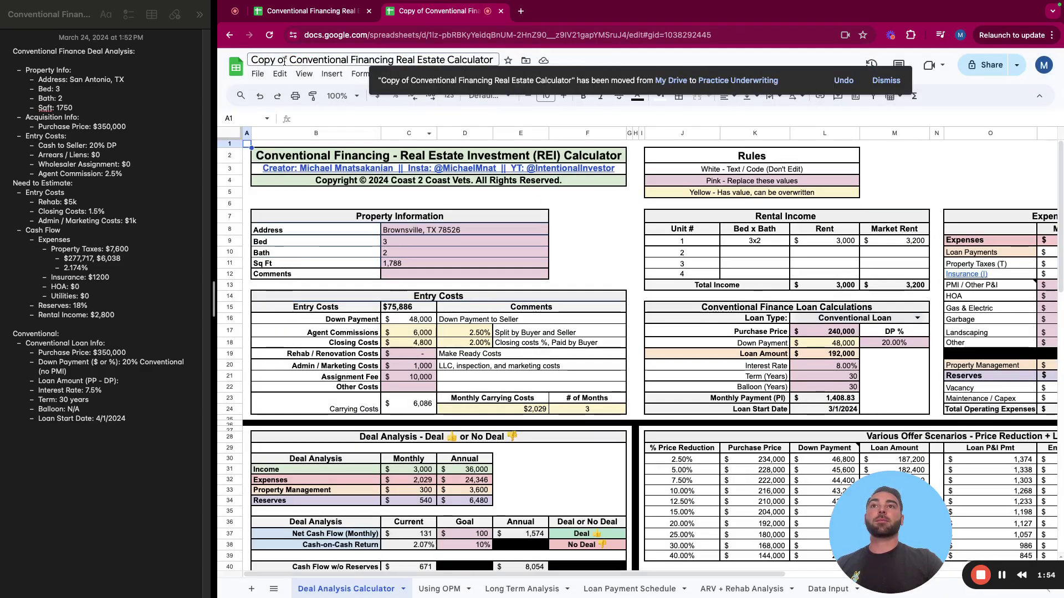
Rename the copy 'San Antonio Demo_Conventional Financing Real Estate Calculator'.
left_click_drag(290, 61, 250, 61)
key("BackSpace")
type("_")
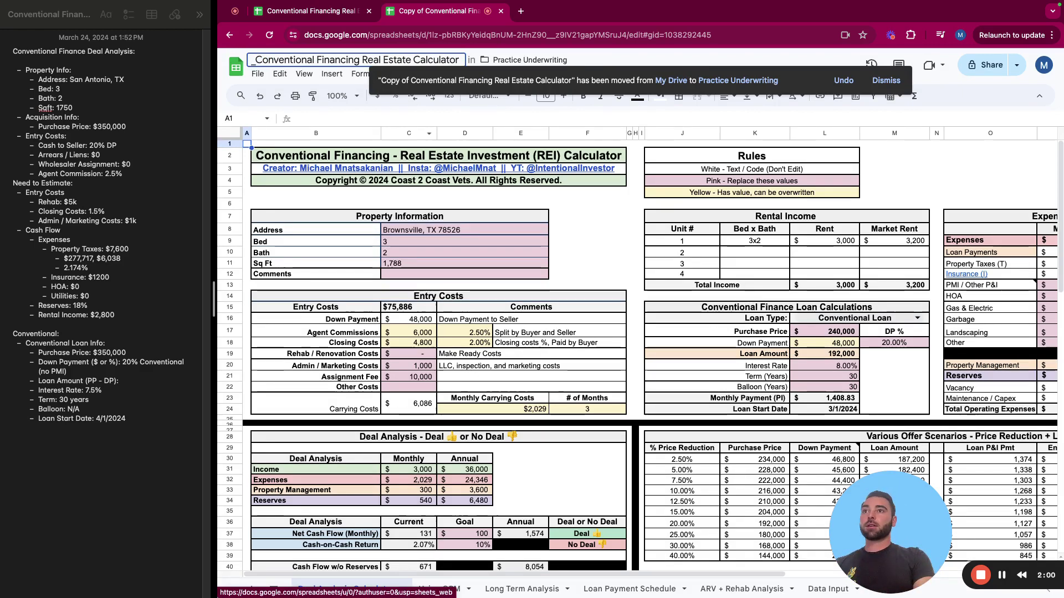
type("San At")
key("BackSpace")
type("ntonio Demo_")
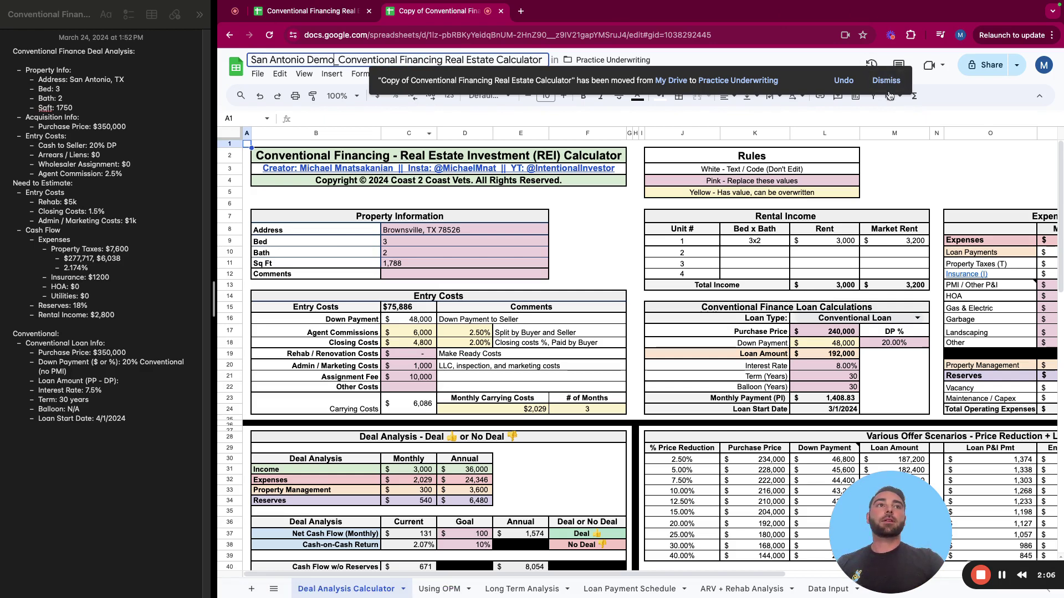
key("Return")
left_click(531, 220)
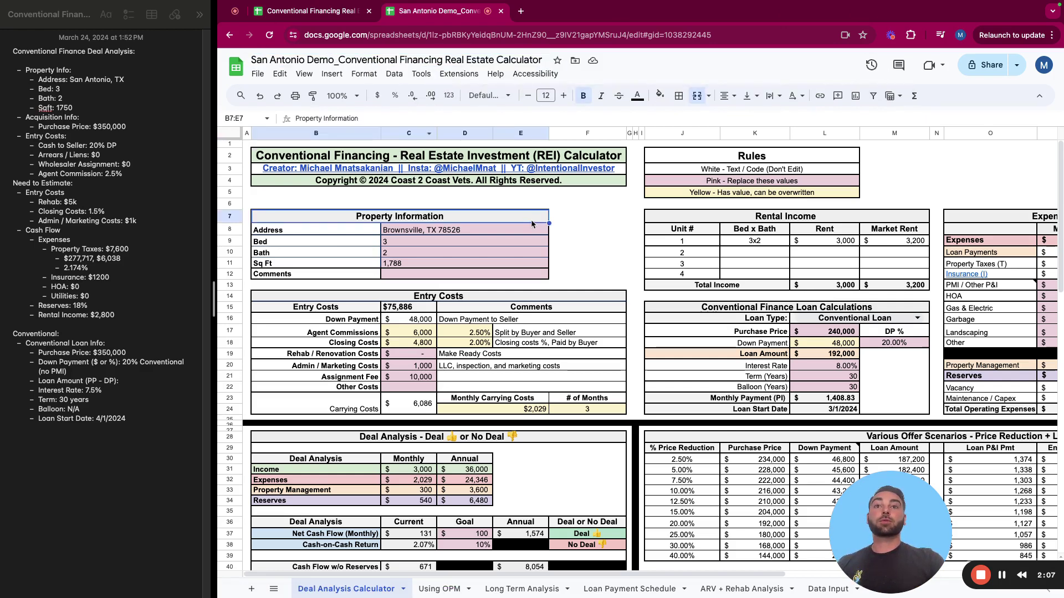
left_click(625, 232)
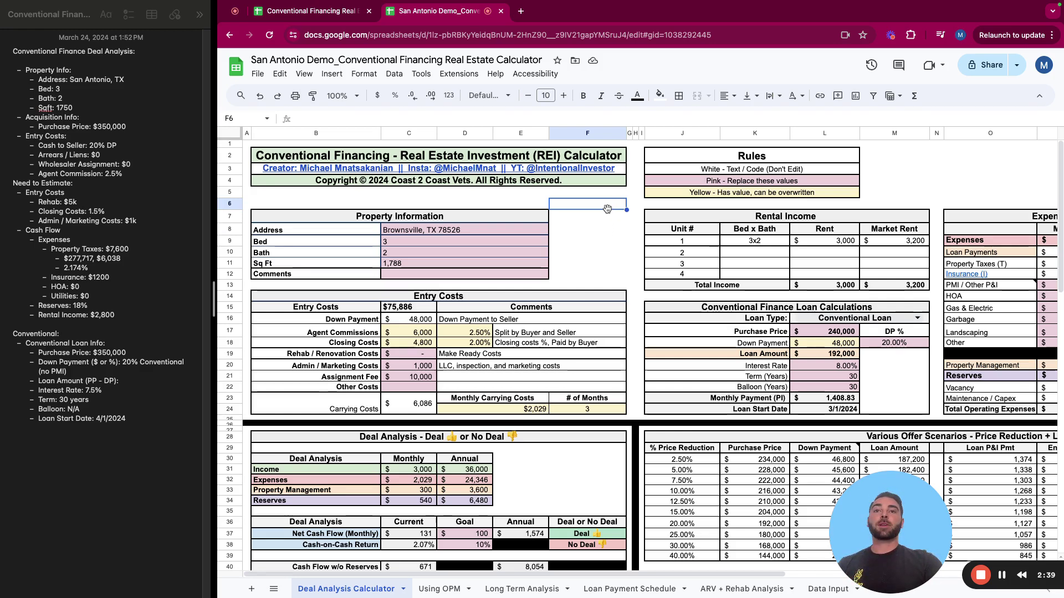
left_click(587, 234)
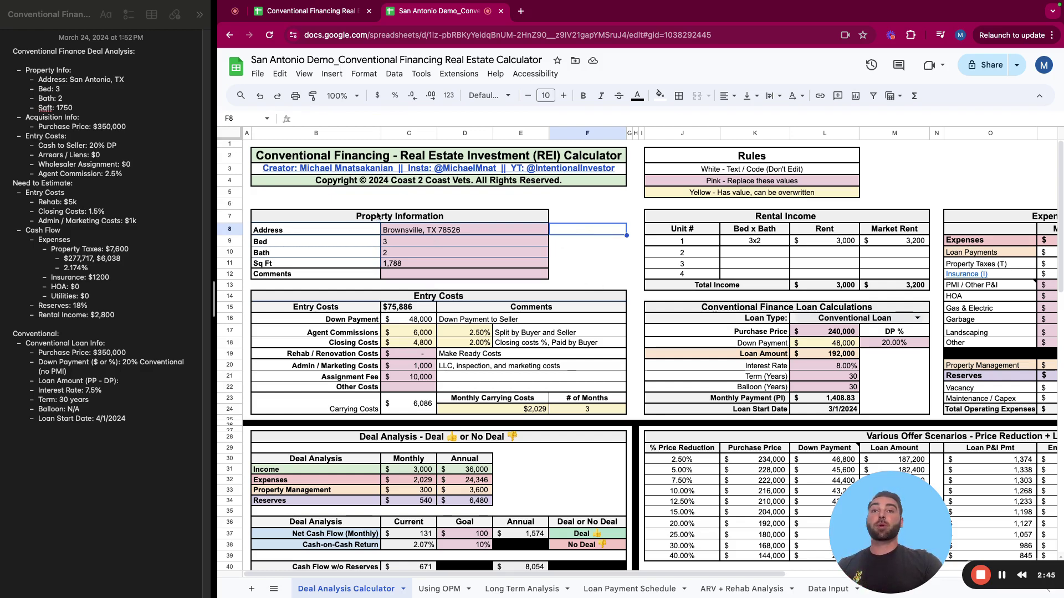
left_click_drag(391, 217, 499, 274)
left_click(437, 297)
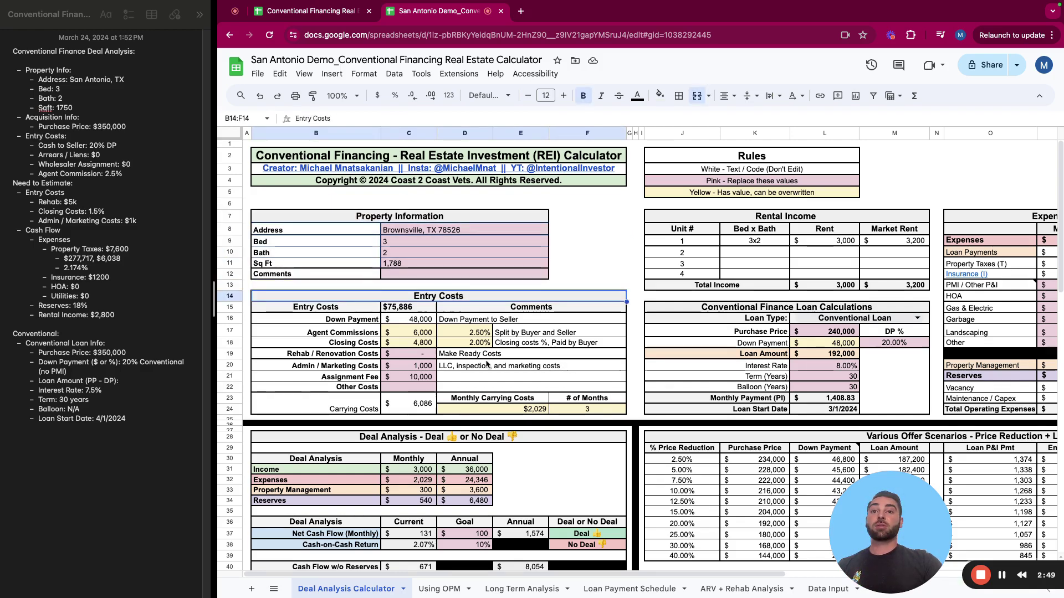
scroll(376, 326, "down", 1)
left_click(372, 312)
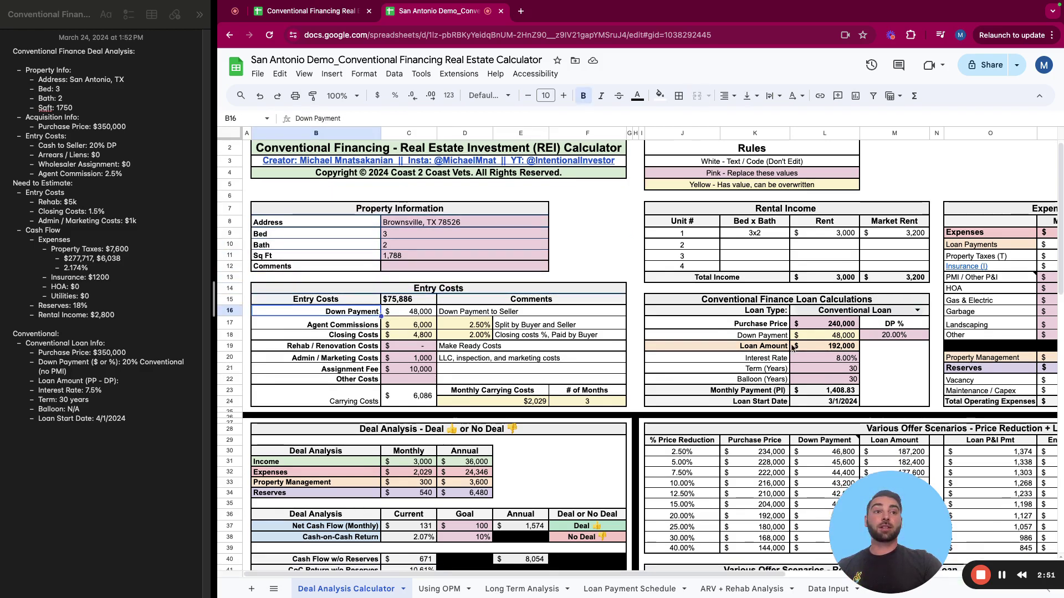
left_click(828, 337)
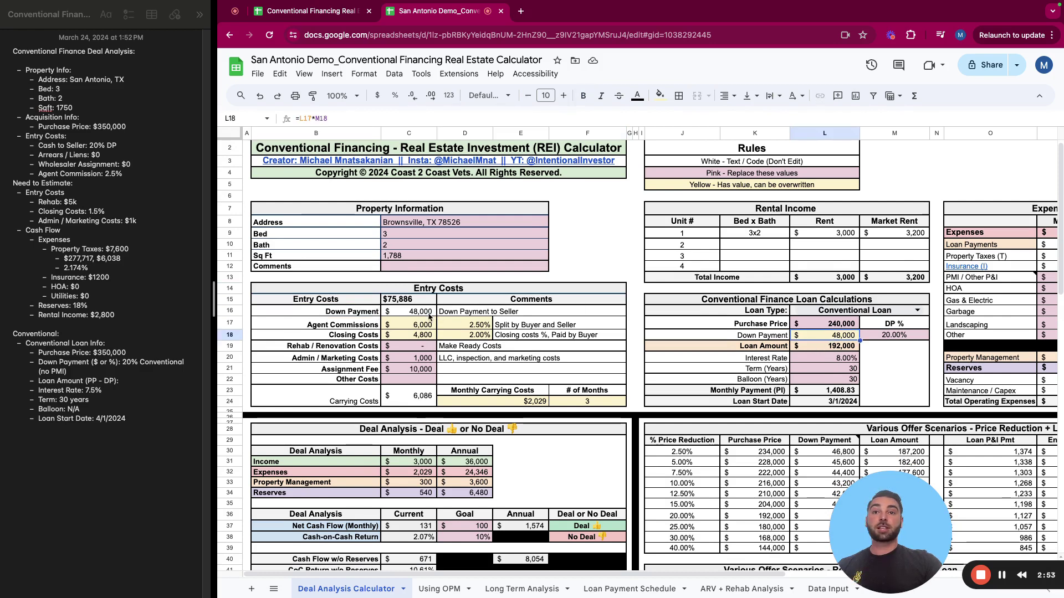
left_click(407, 315)
scroll(349, 326, "down", 1)
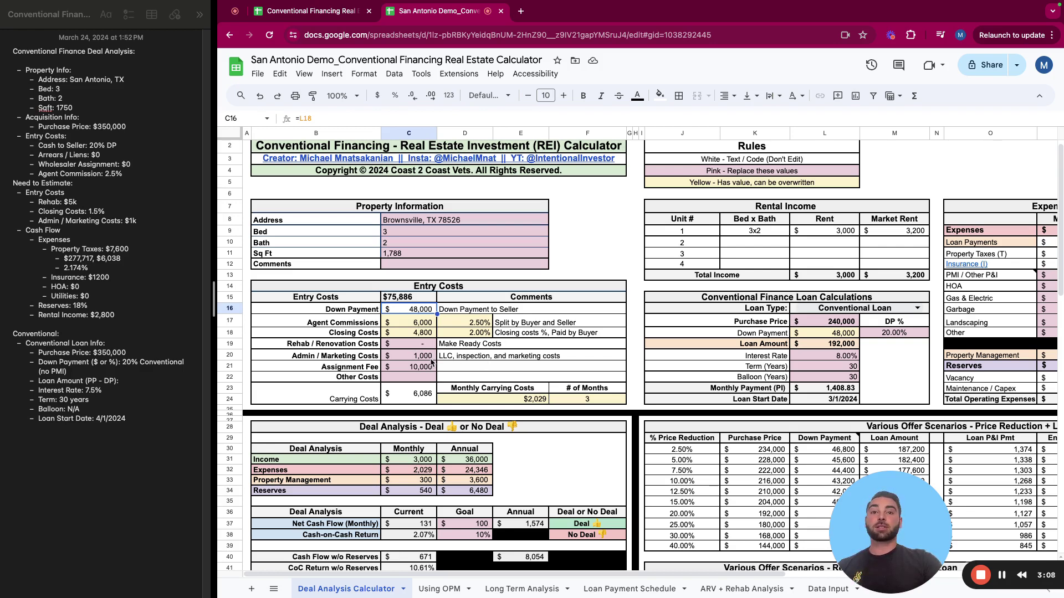
left_click(458, 367)
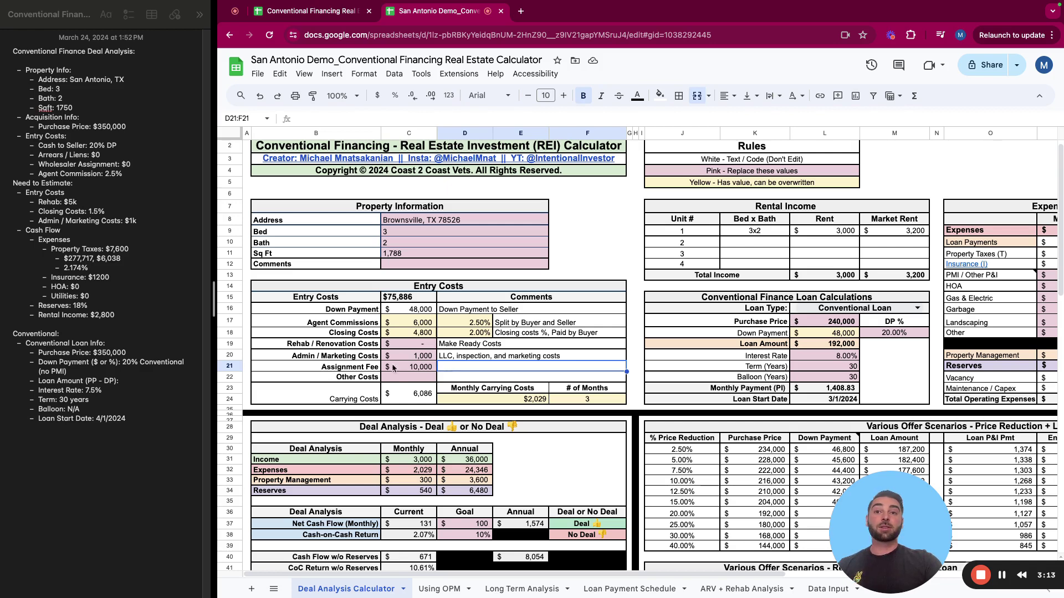
left_click(411, 368)
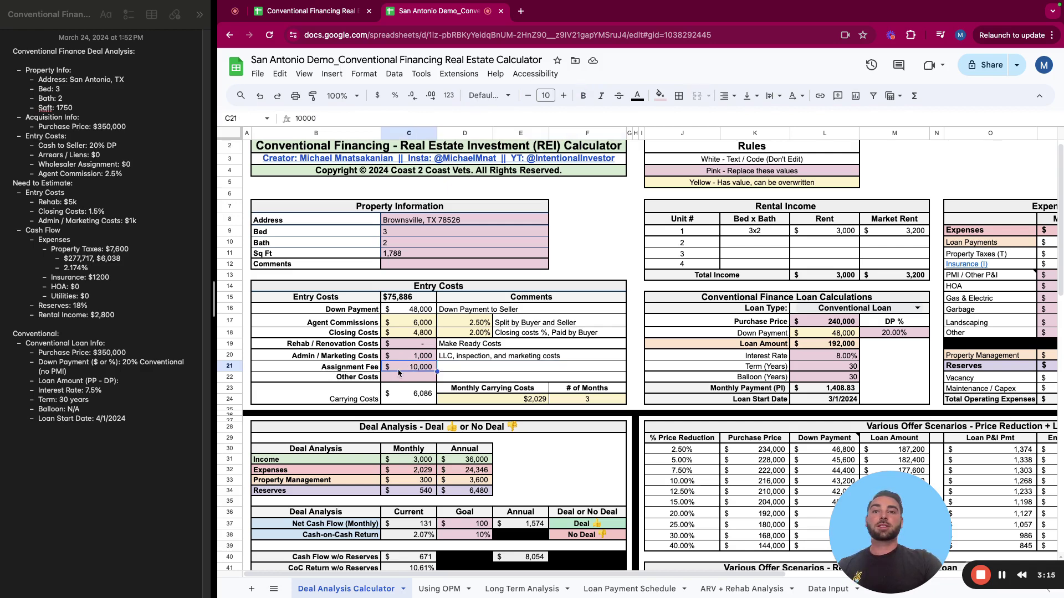
scroll(372, 378, "down", 1)
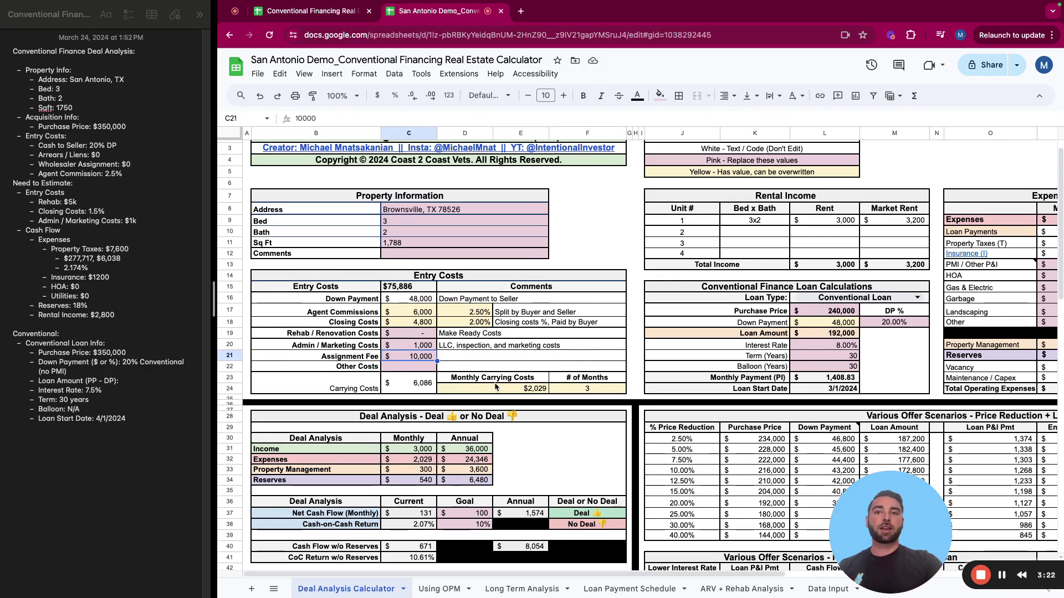
scroll(715, 370, "up", 1)
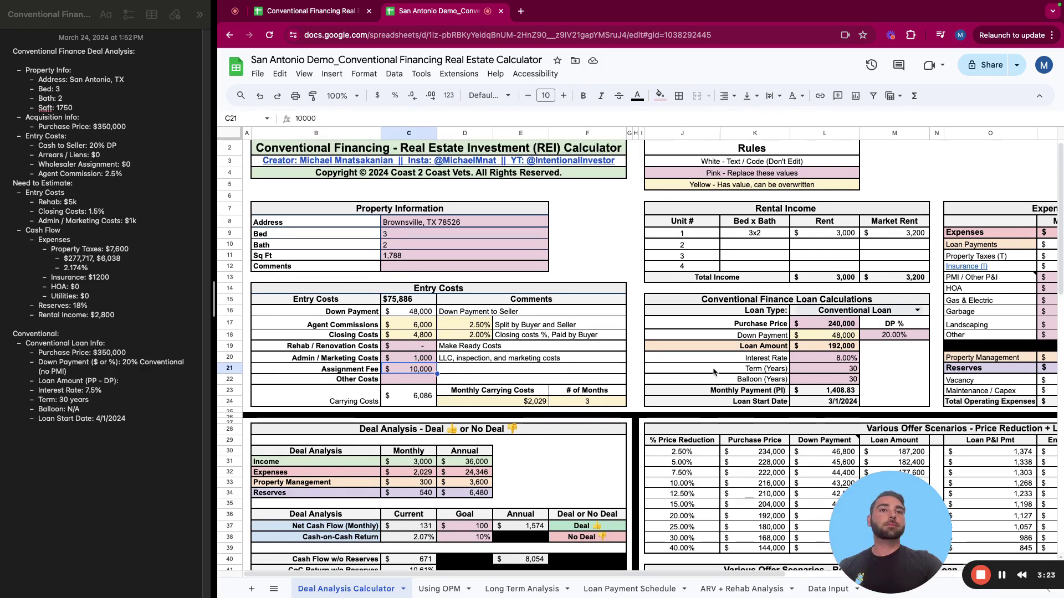
left_click_drag(774, 572, 935, 556)
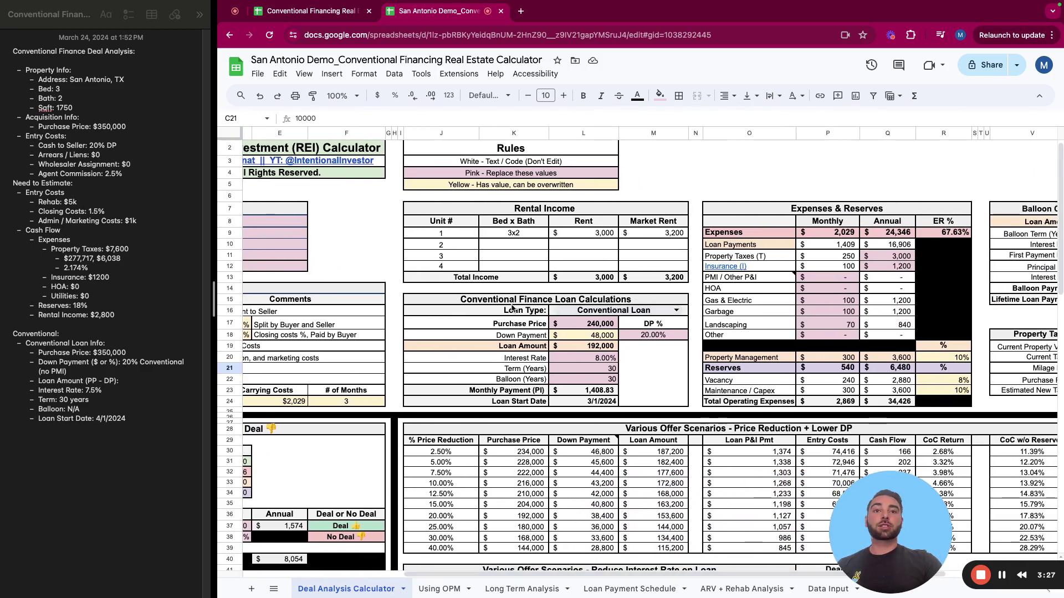
double_click(630, 310)
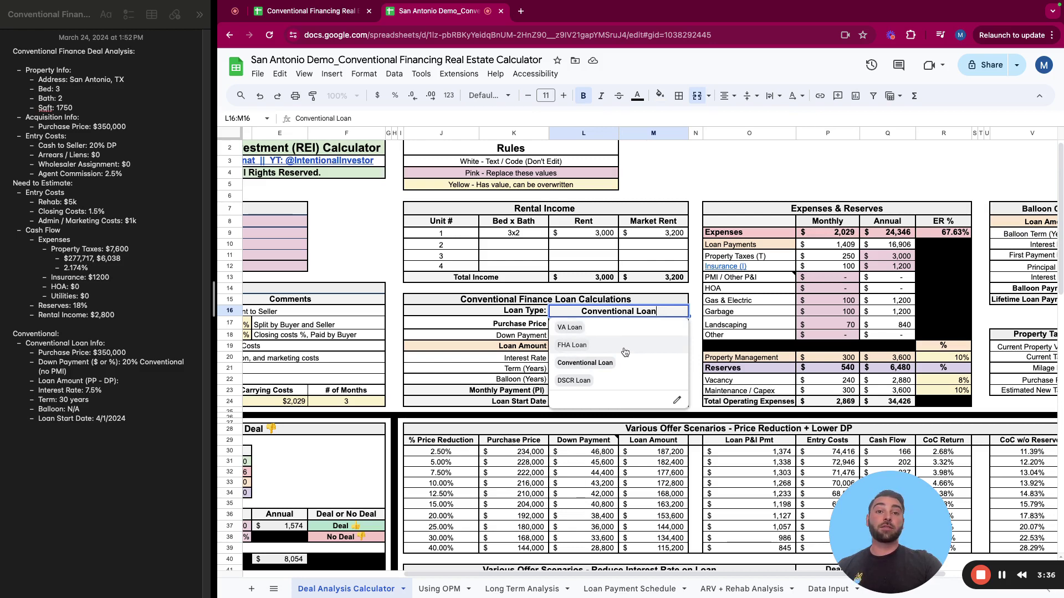
left_click(505, 346)
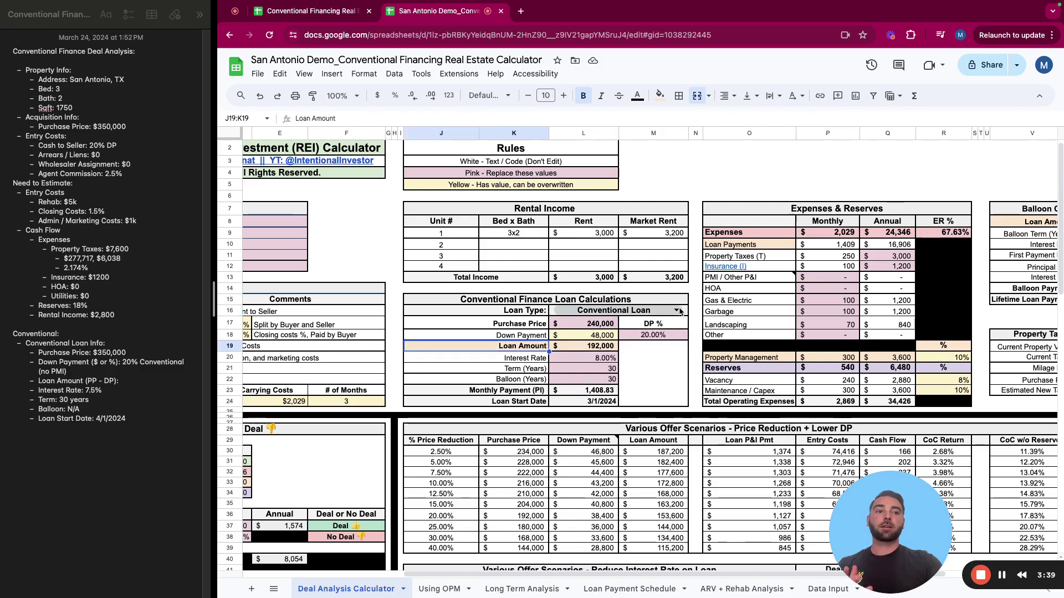
left_click(657, 371)
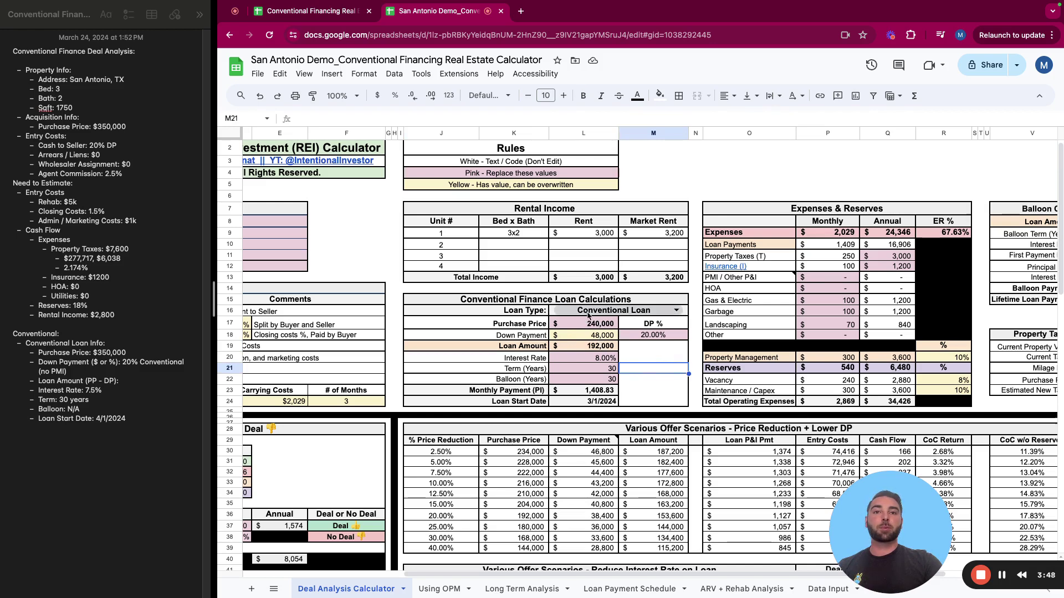
left_click(592, 347)
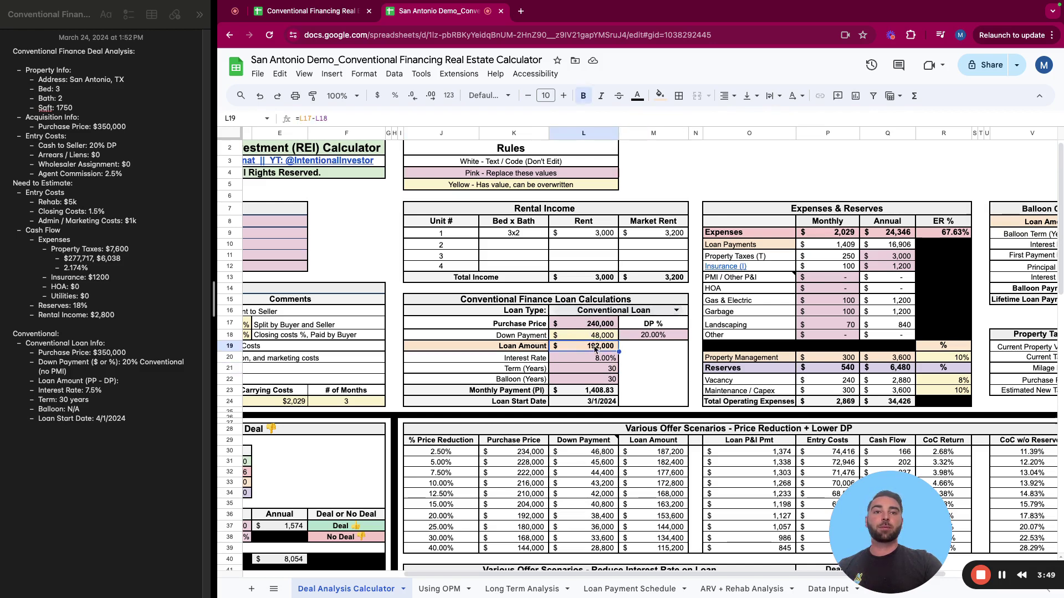
left_click(653, 357)
scroll(593, 355, "down", 1)
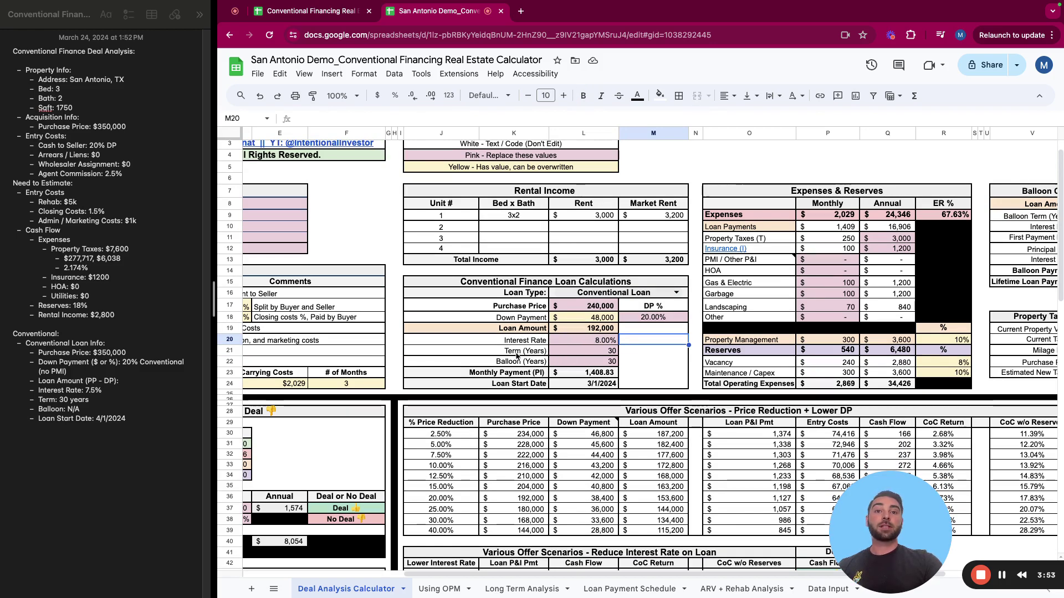
left_click(532, 374)
left_click(592, 376)
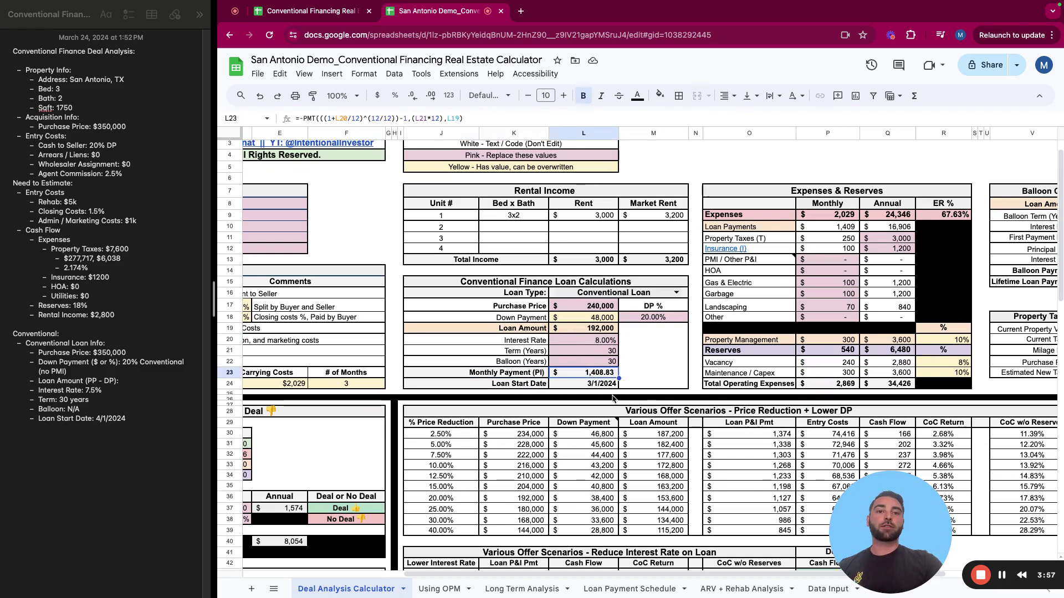
scroll(665, 421, "right", 5)
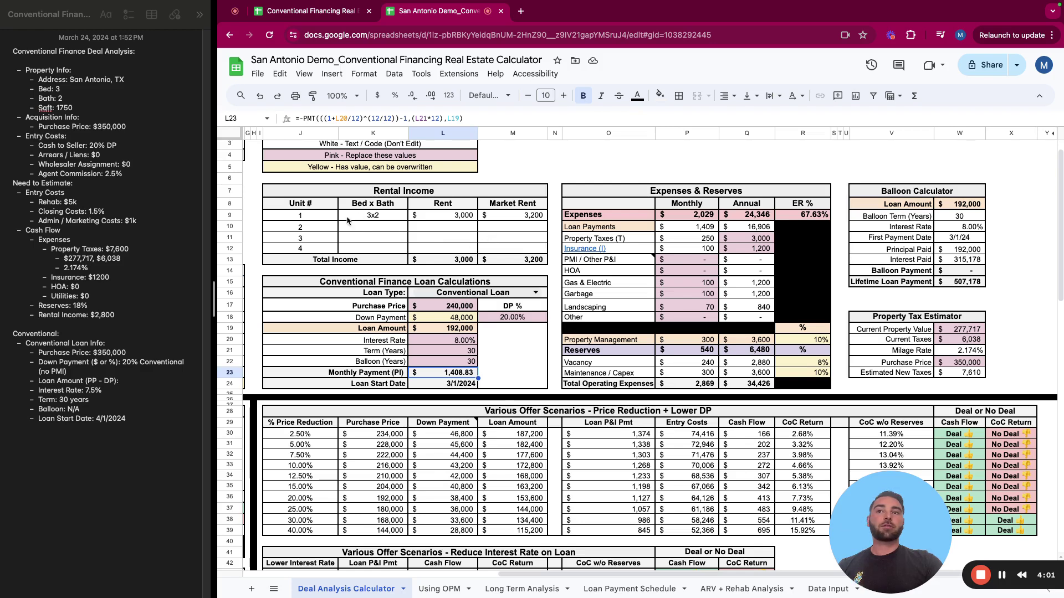
left_click_drag(624, 194, 793, 318)
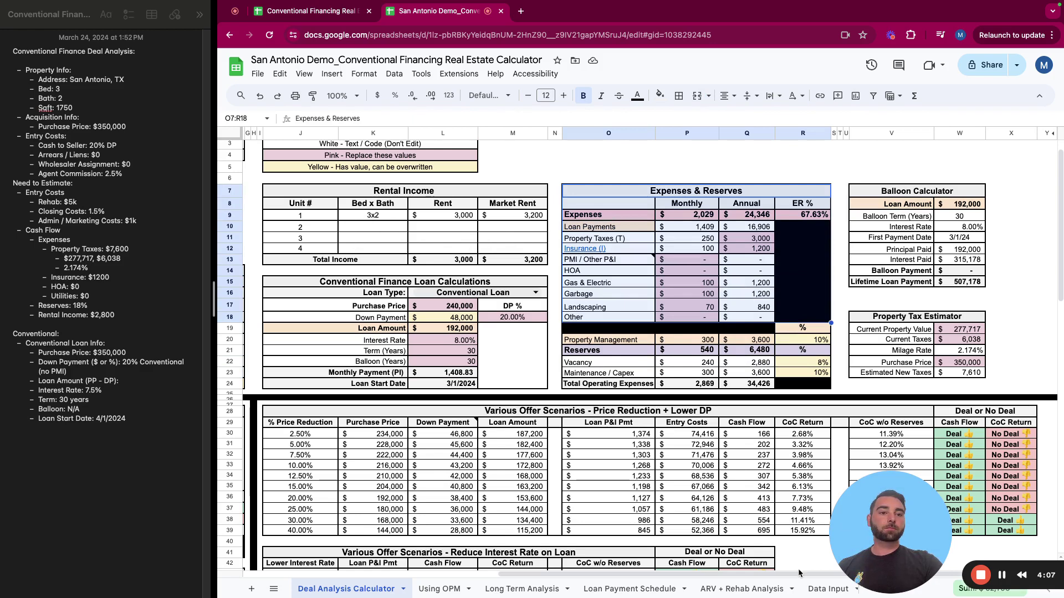
left_click_drag(799, 573, 545, 572)
scroll(525, 466, "down", 3)
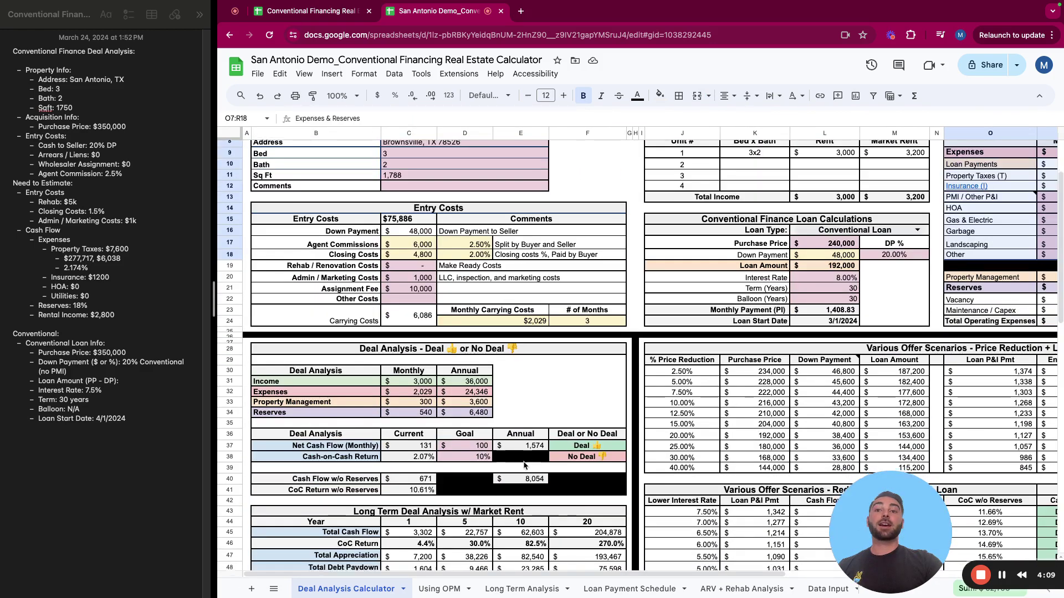
scroll(525, 466, "down", 5)
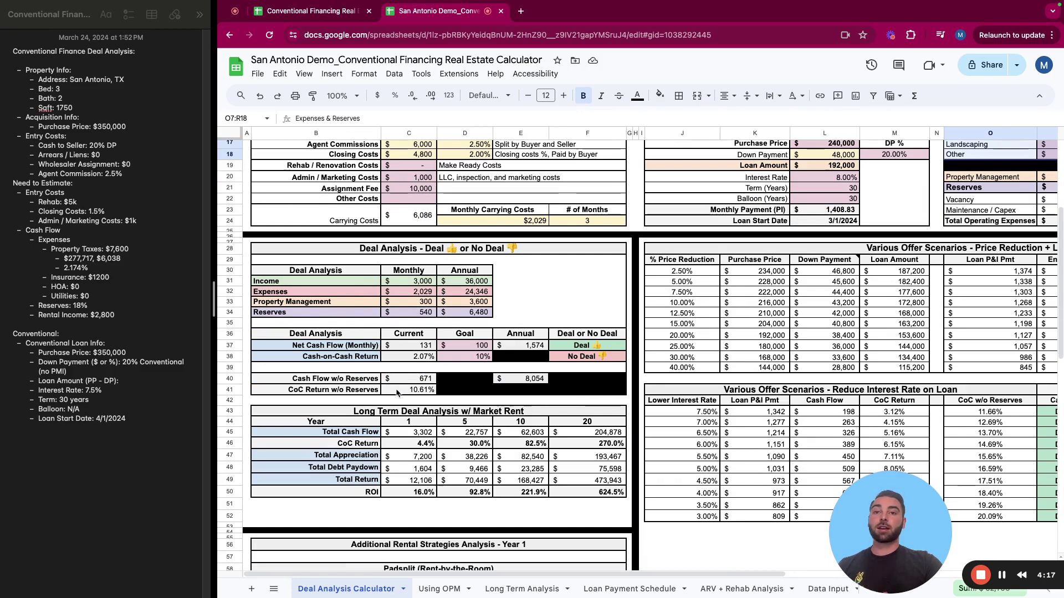
scroll(398, 393, "down", 1)
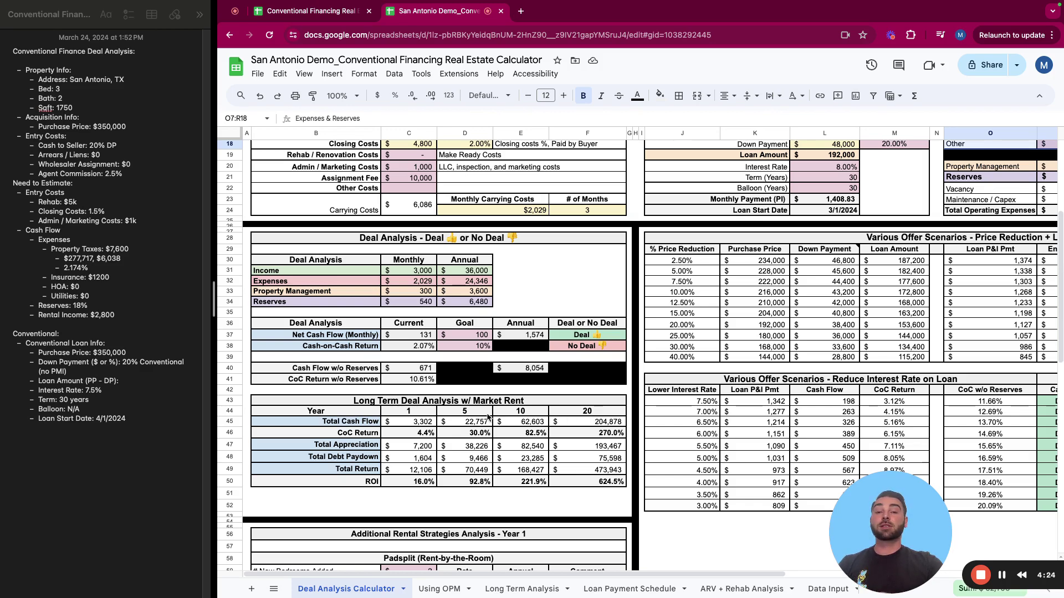
scroll(517, 402, "up", 5)
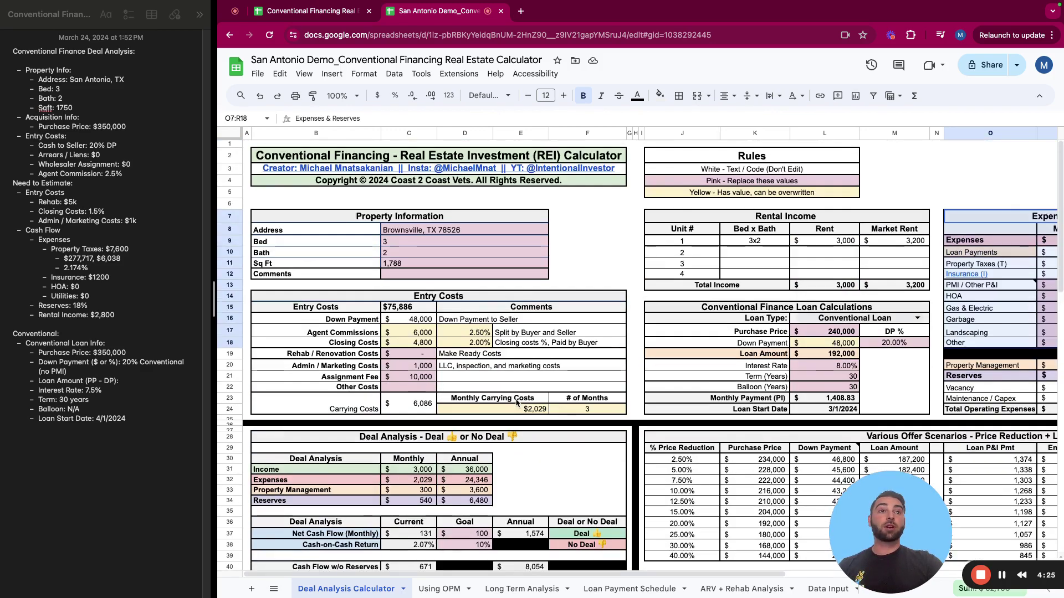
scroll(517, 403, "down", 10)
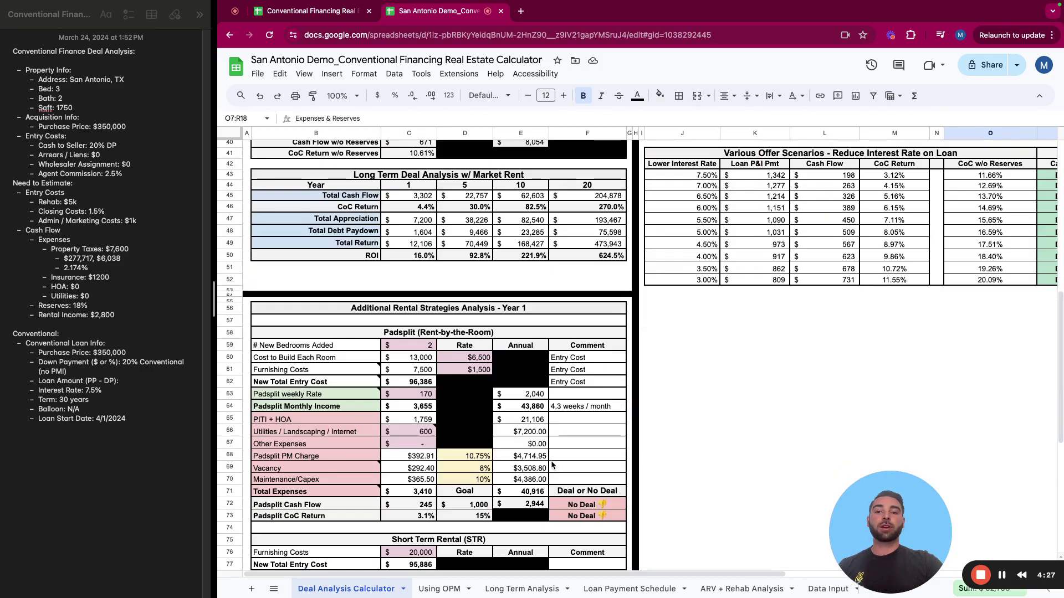
scroll(441, 421, "down", 2)
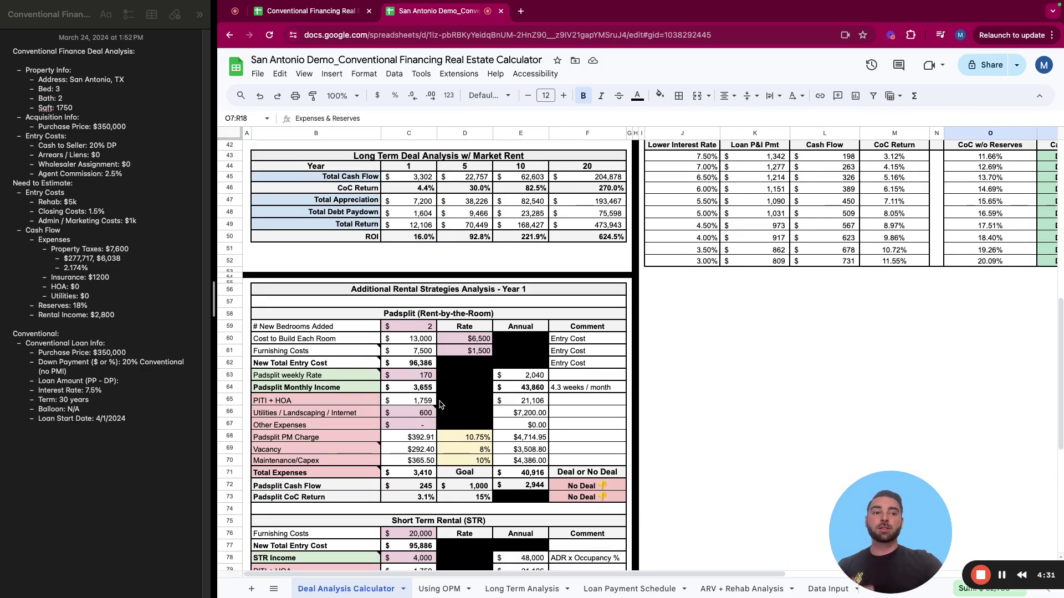
scroll(441, 405, "down", 2)
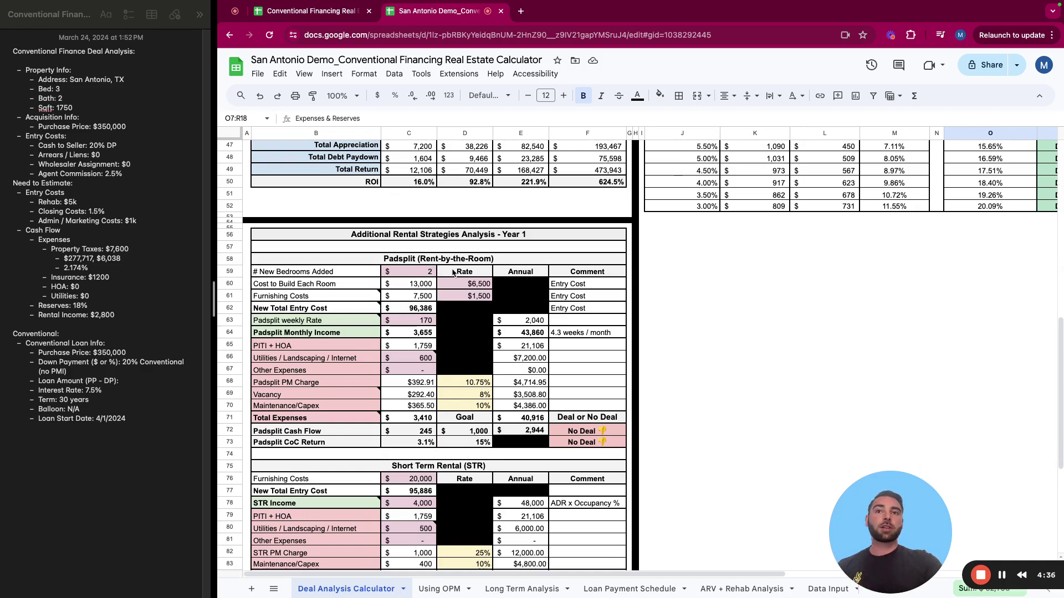
scroll(436, 309, "down", 3)
scroll(476, 382, "down", 4)
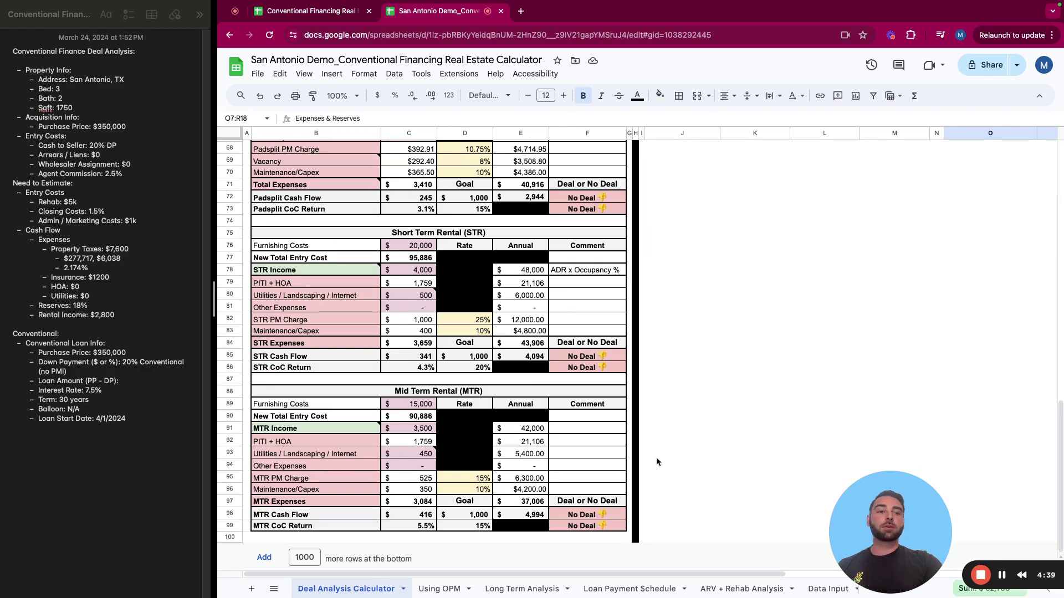
scroll(773, 573, "right", 5)
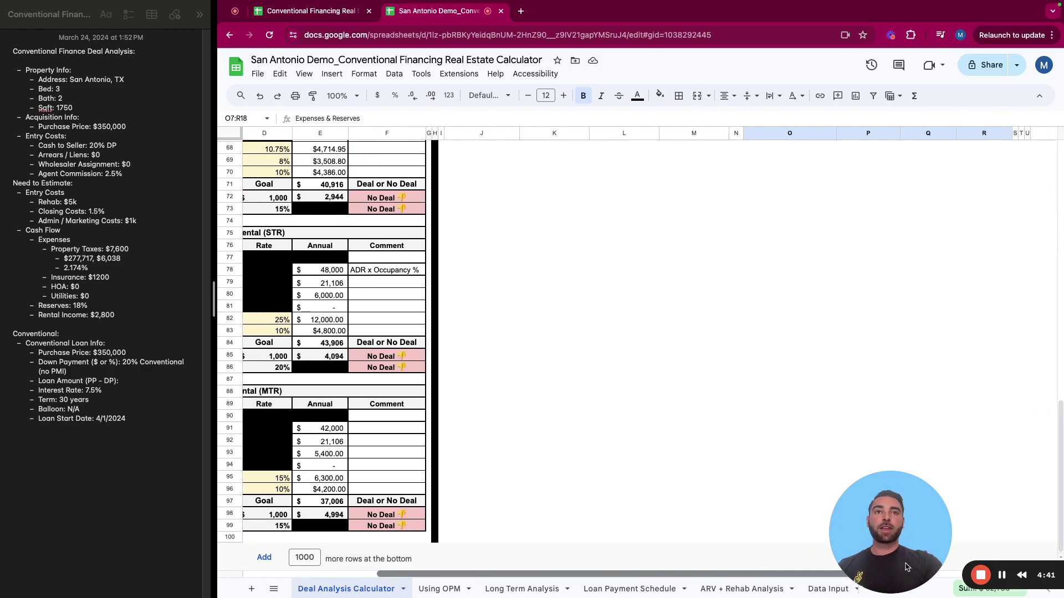
scroll(678, 440, "up", 12)
scroll(680, 445, "up", 3)
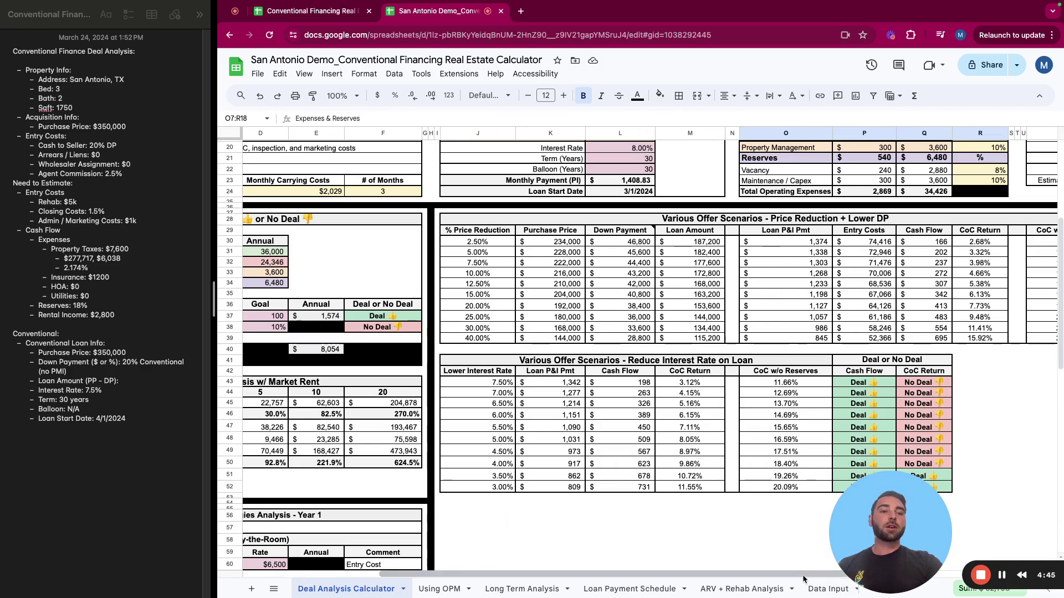
scroll(908, 574, "right", 5)
scroll(907, 575, "right", 1)
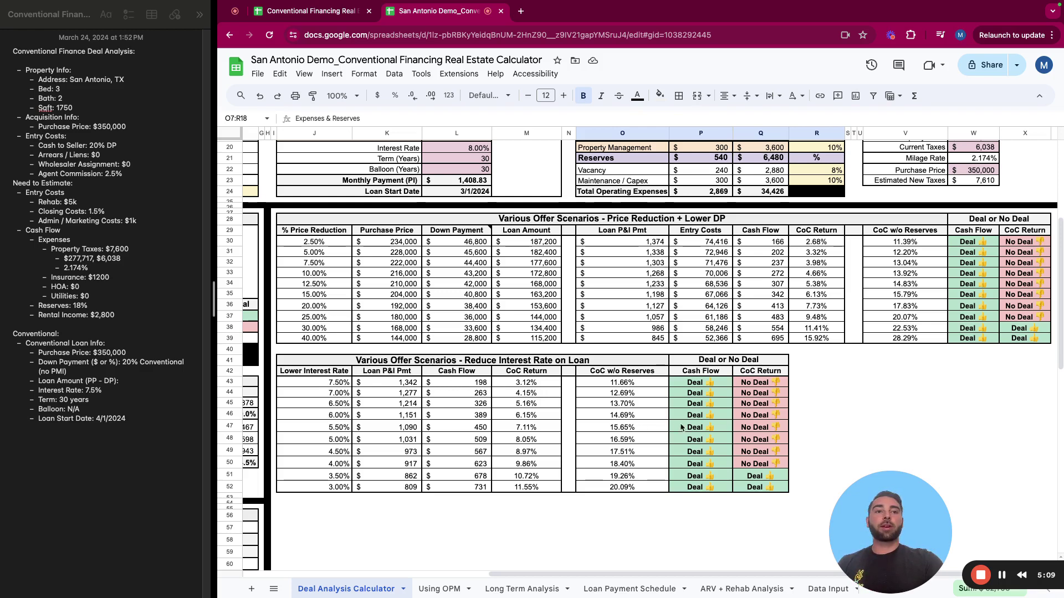
left_click(700, 451)
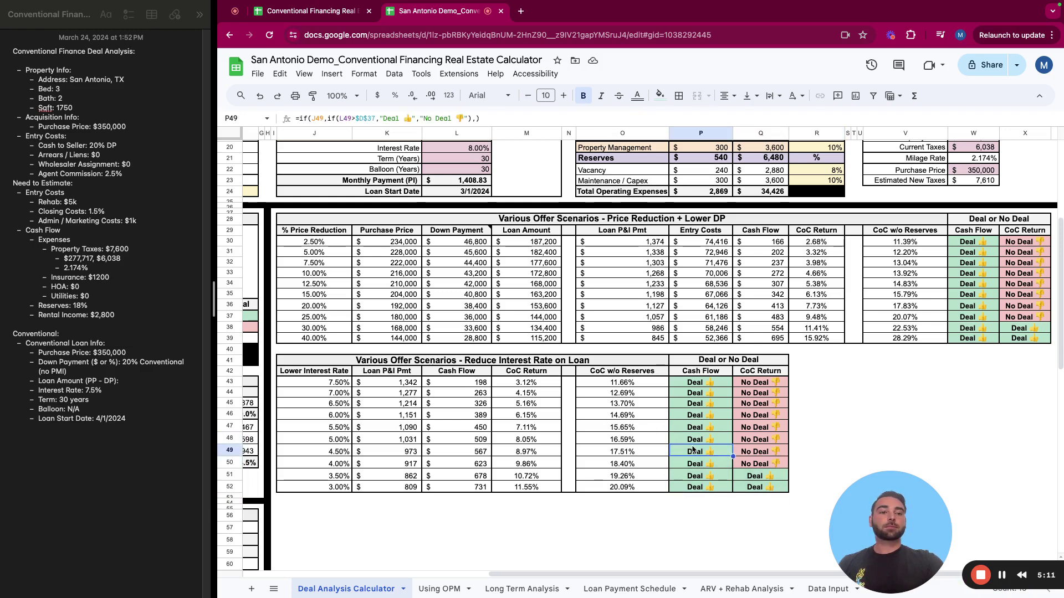
scroll(564, 403, "up", 10)
scroll(564, 403, "left", 10)
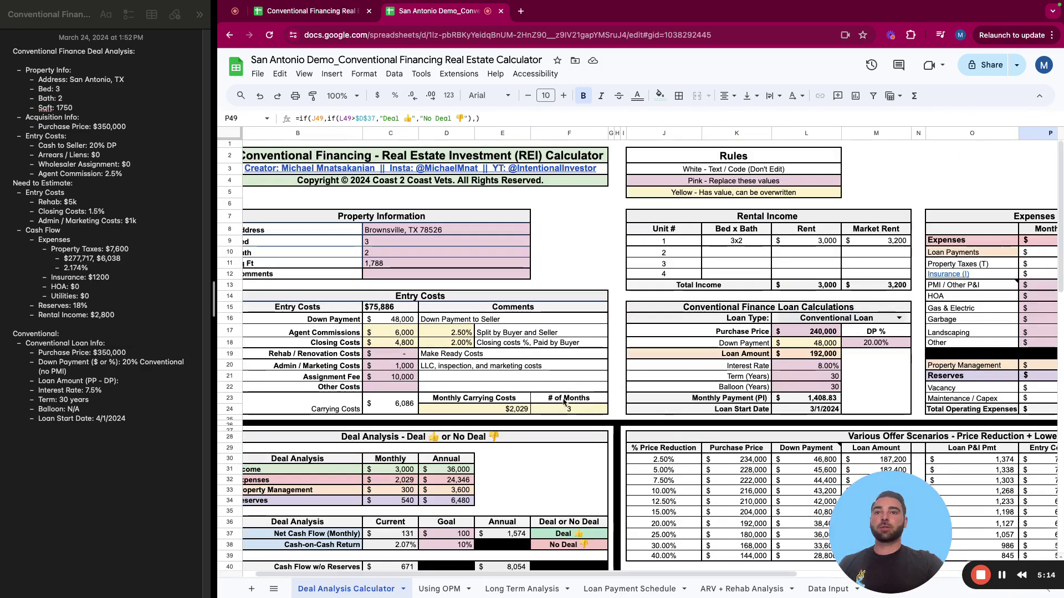
left_click(499, 230)
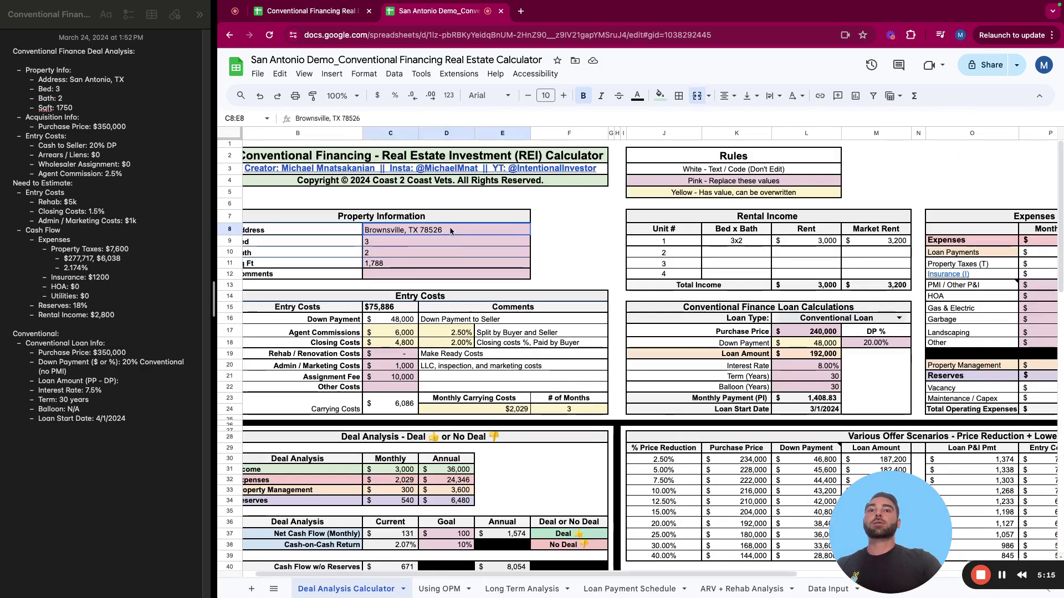
type("San Antonio, TX")
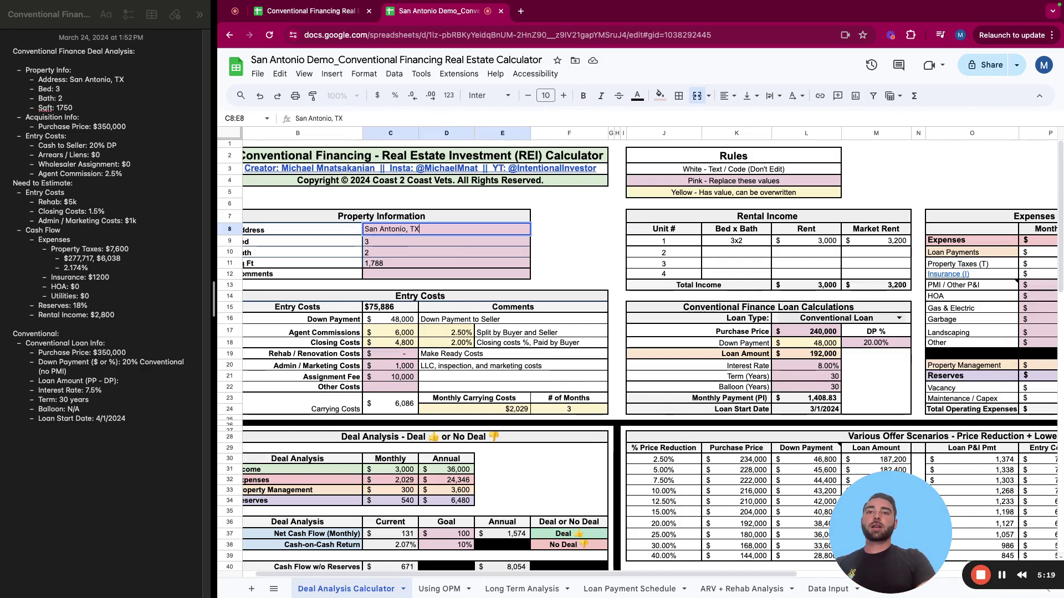
key("Return")
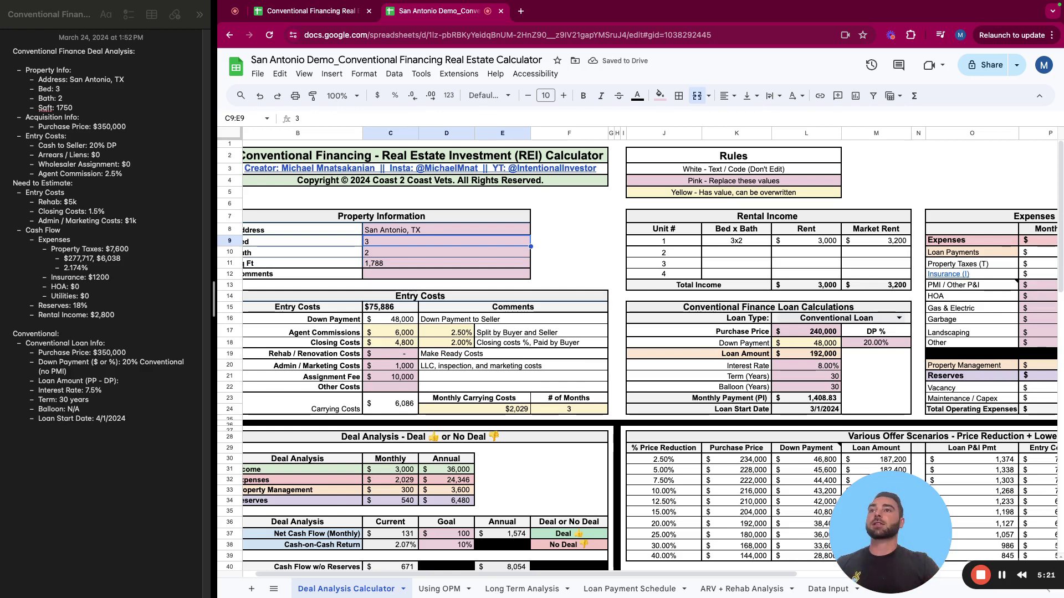
key("Down")
key("Down")
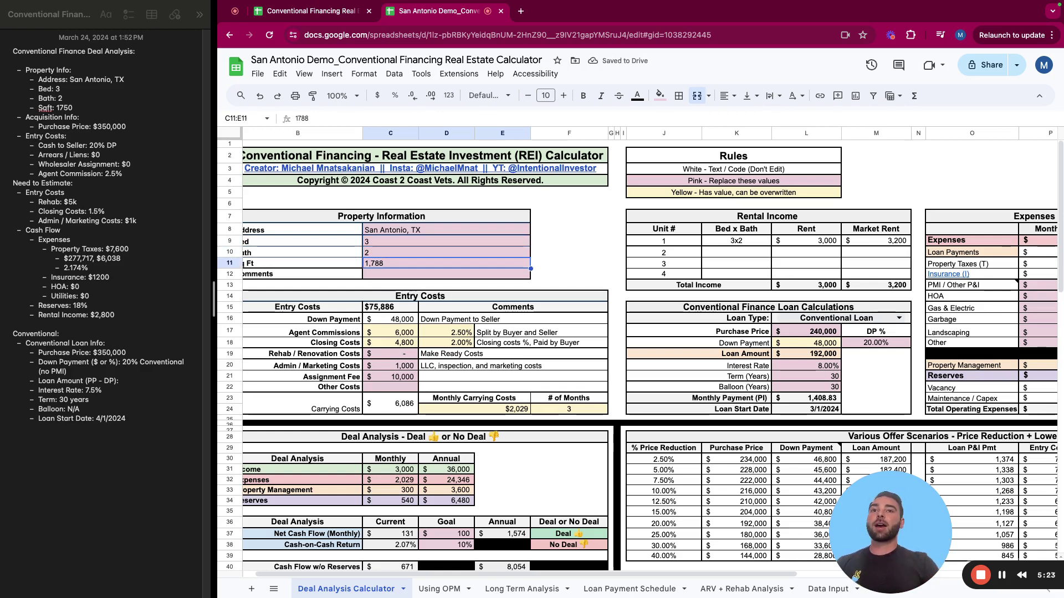
type("1750")
key("Return")
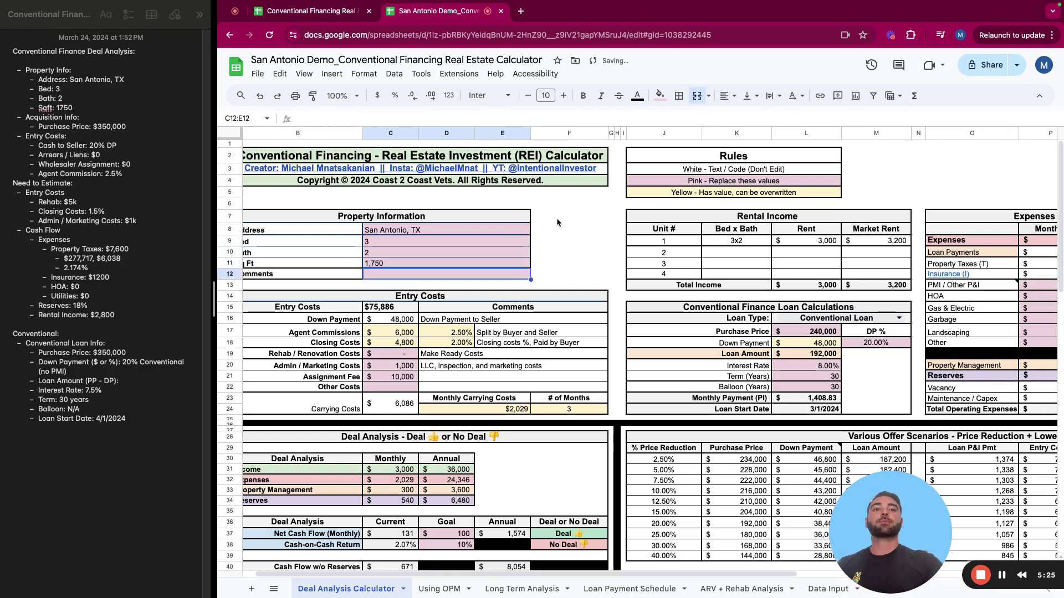
left_click(748, 241)
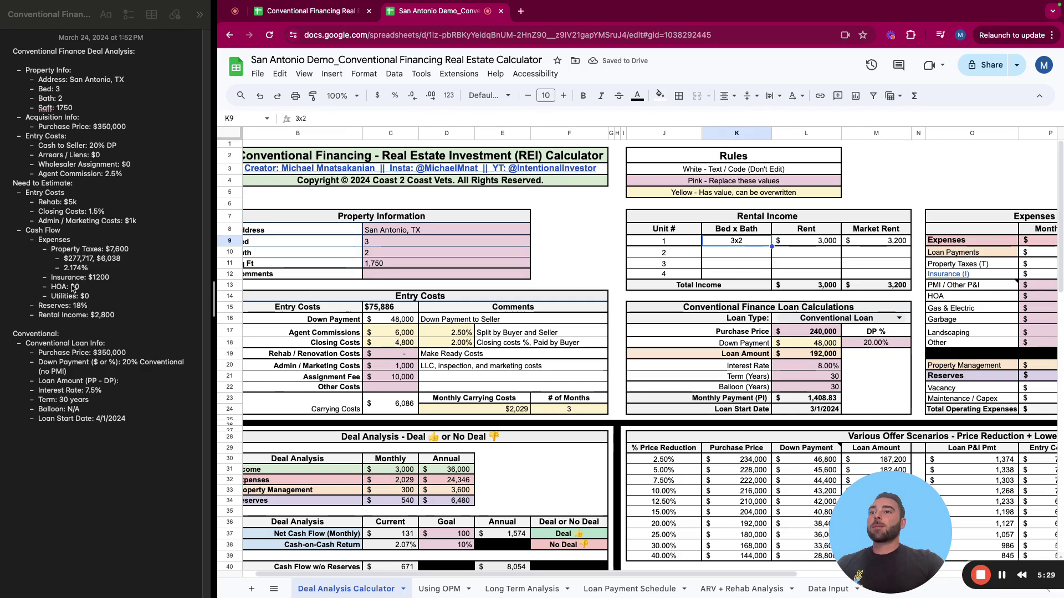
left_click(133, 308)
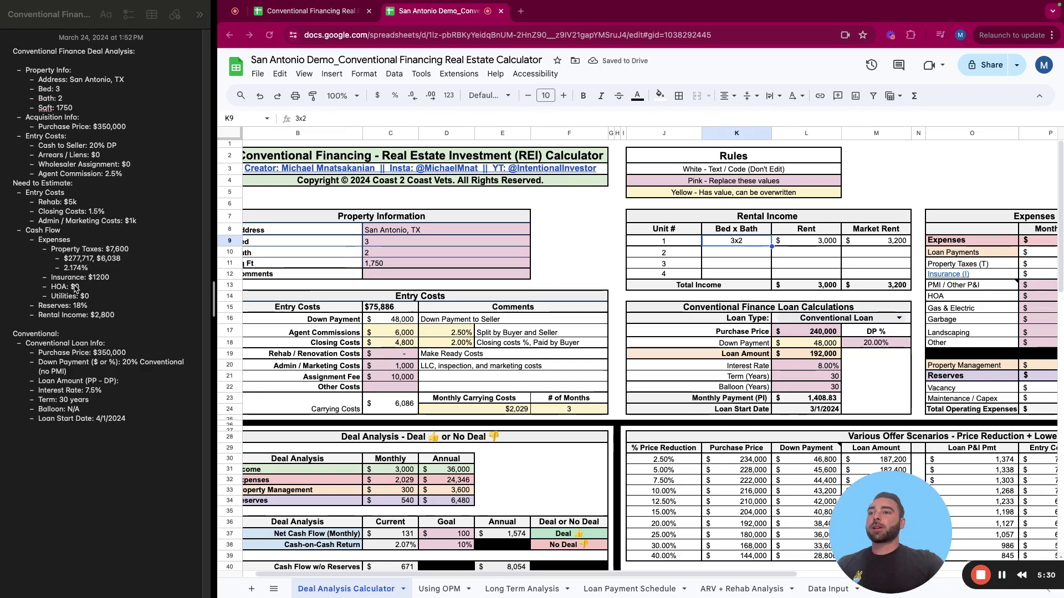
left_click(816, 243)
left_click(816, 243)
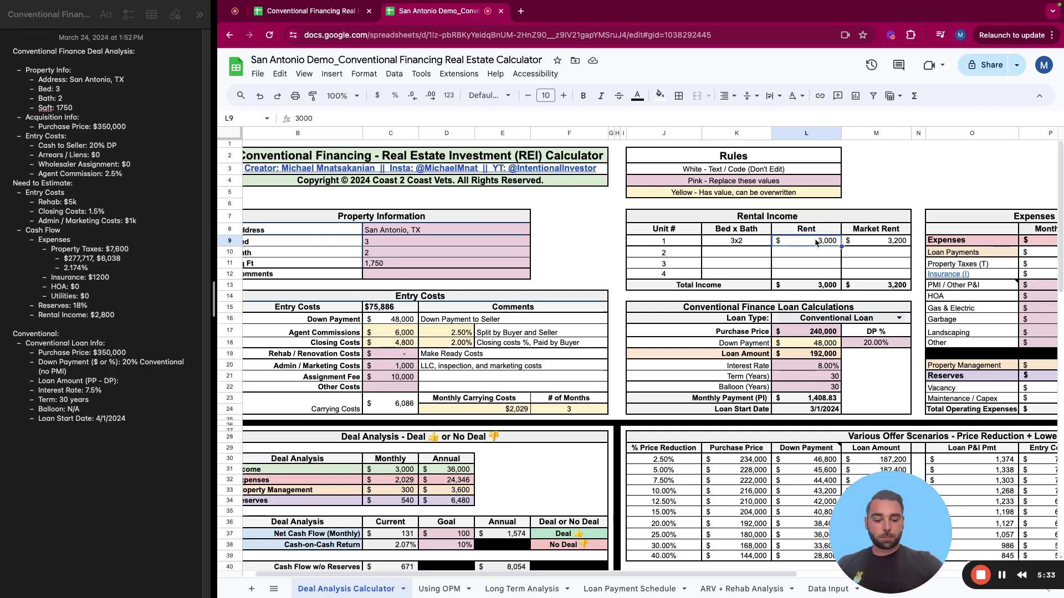
type("2800")
key("Tab")
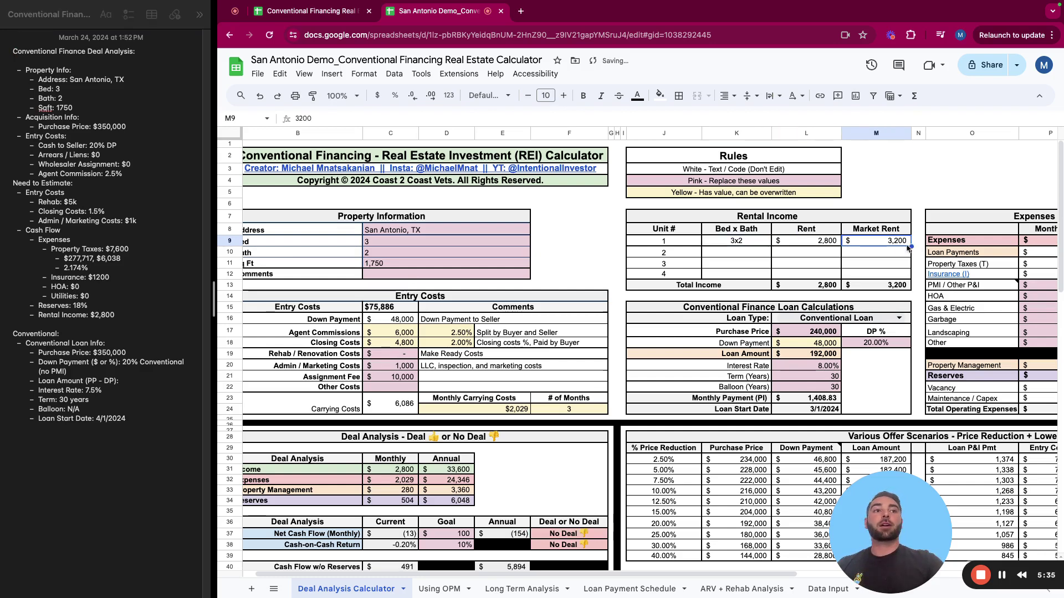
scroll(901, 249, "down", 1)
type("3000")
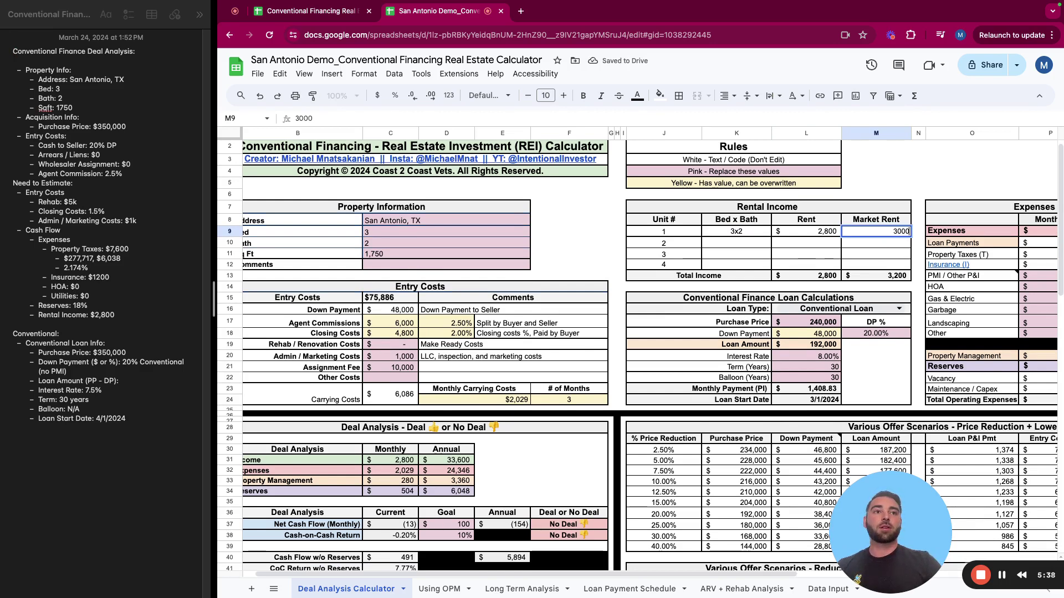
key("Return")
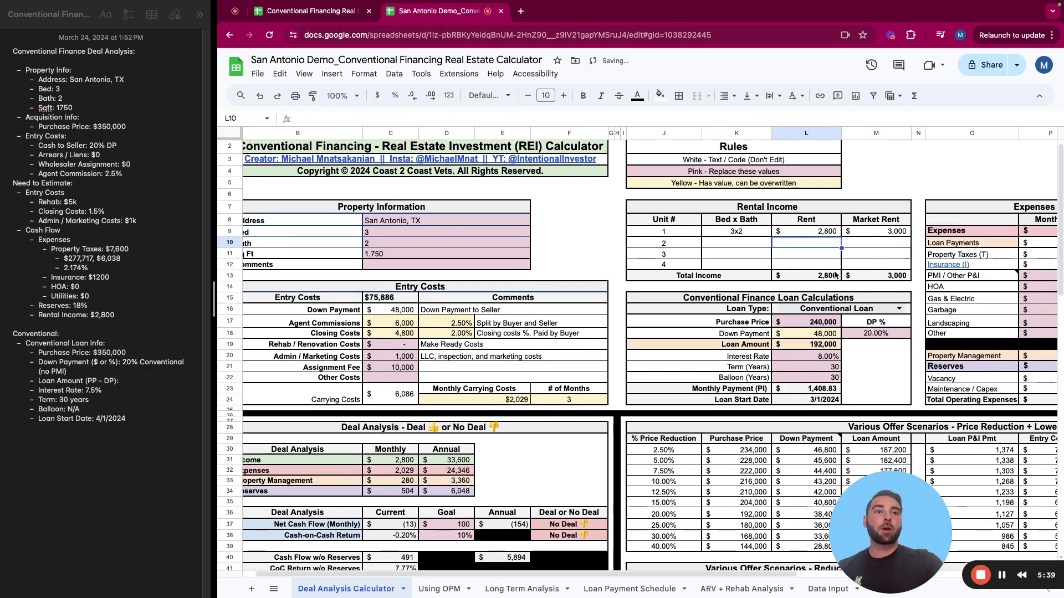
scroll(715, 256, "down", 1)
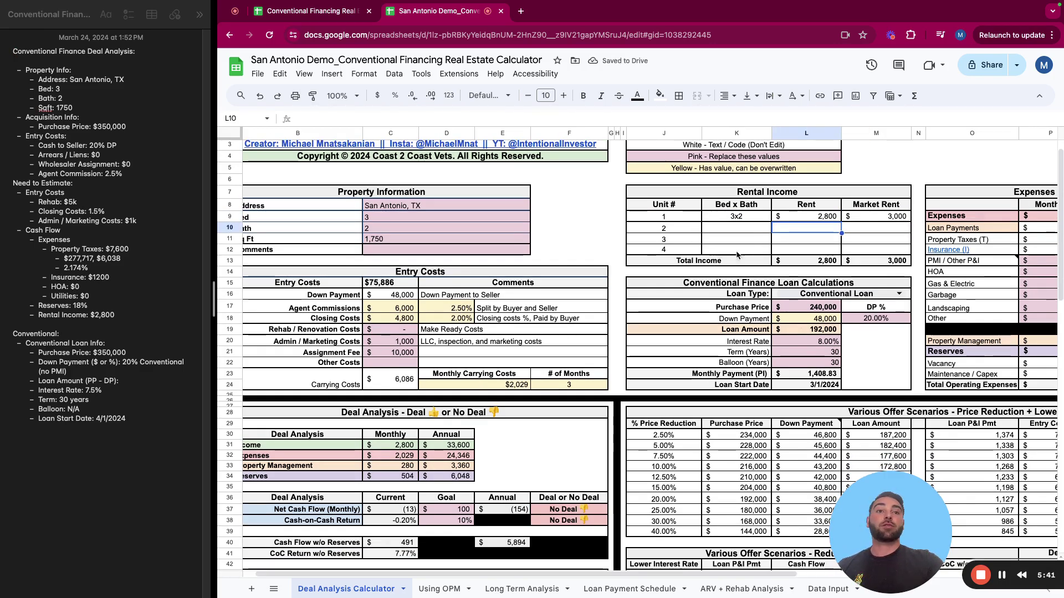
scroll(801, 251, "down", 1)
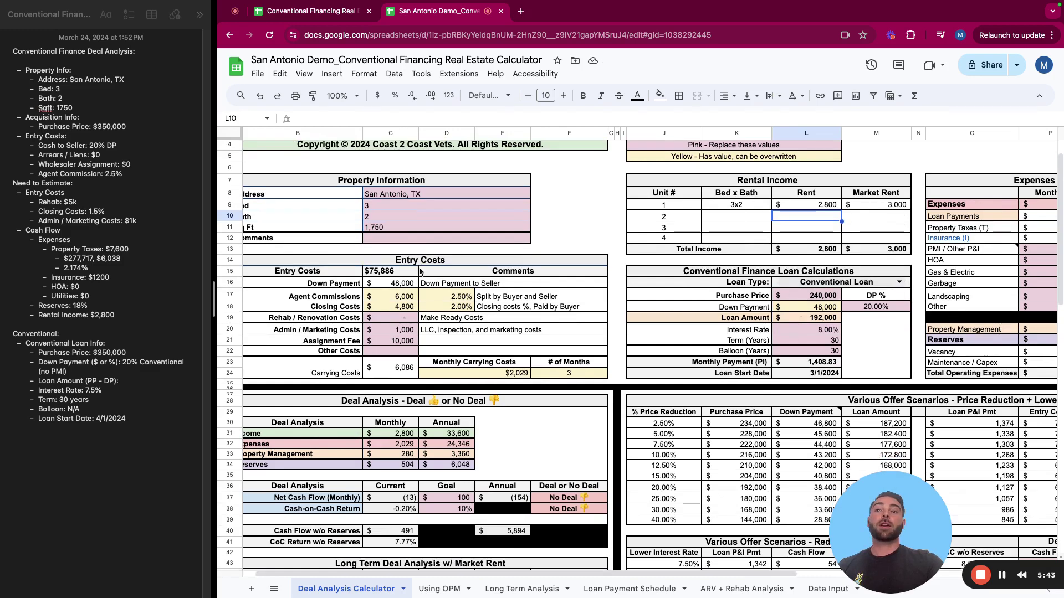
scroll(720, 443, "right", 5)
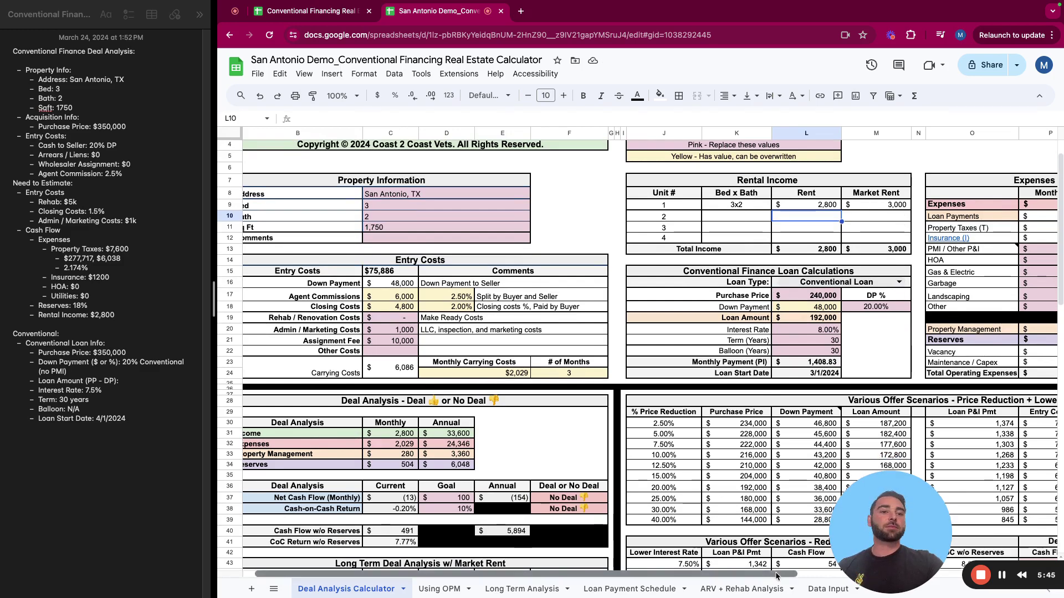
scroll(861, 575, "right", 1)
Set the Purchase Price in L17 to 350,000.
left_click(682, 298)
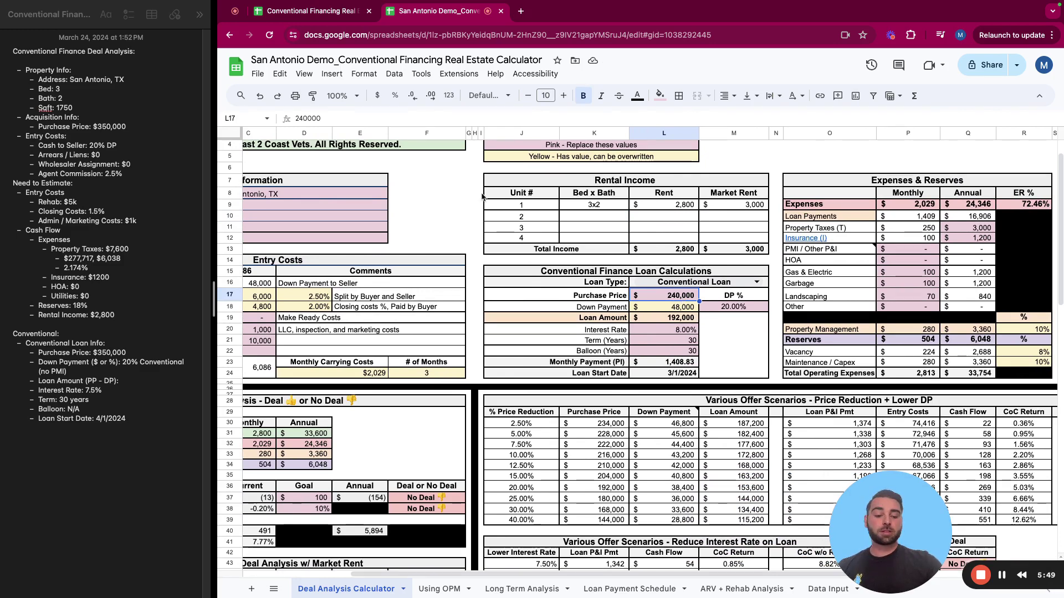
type("35,000")
key("Return")
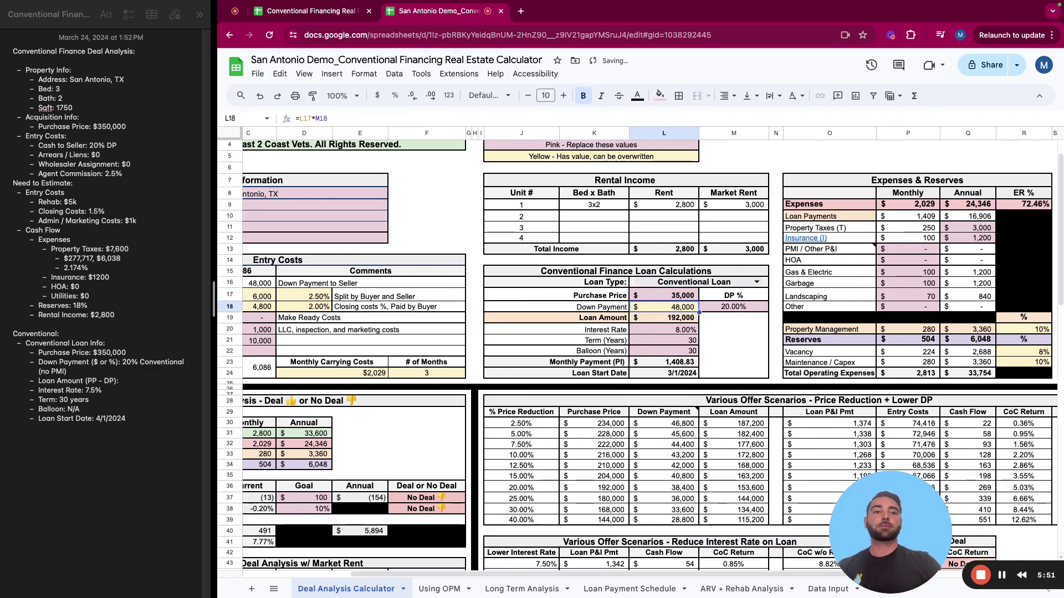
double_click(681, 295)
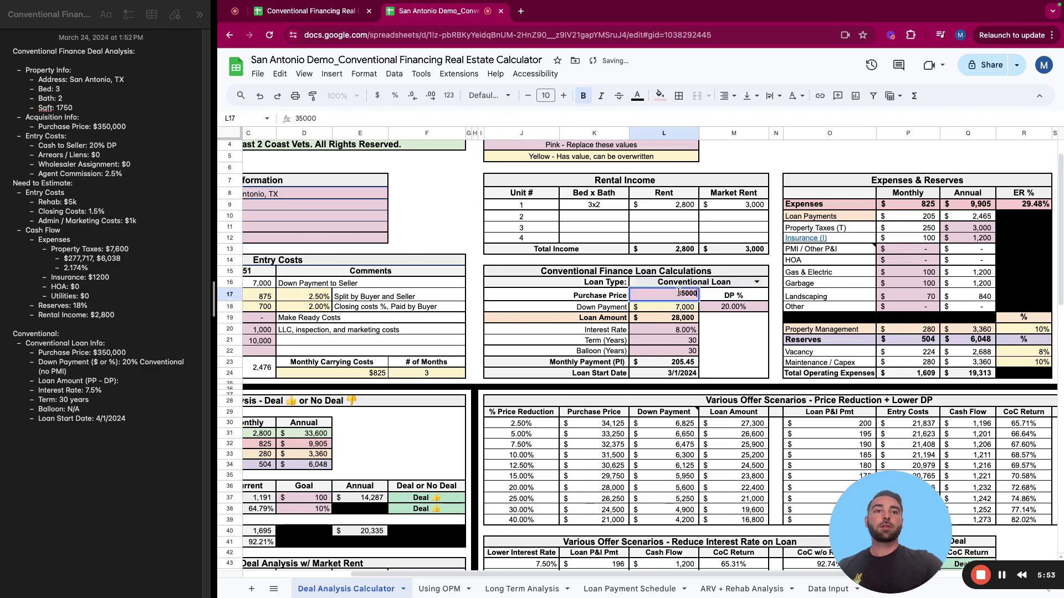
key("Return")
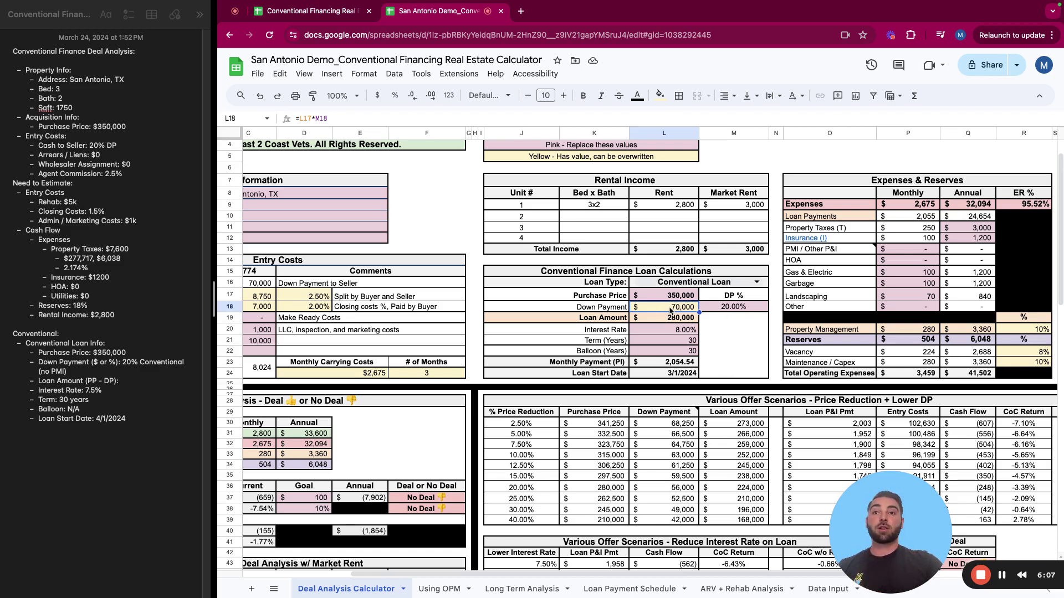
Set the Interest Rate in L20 to 7.50%.
left_click(670, 319)
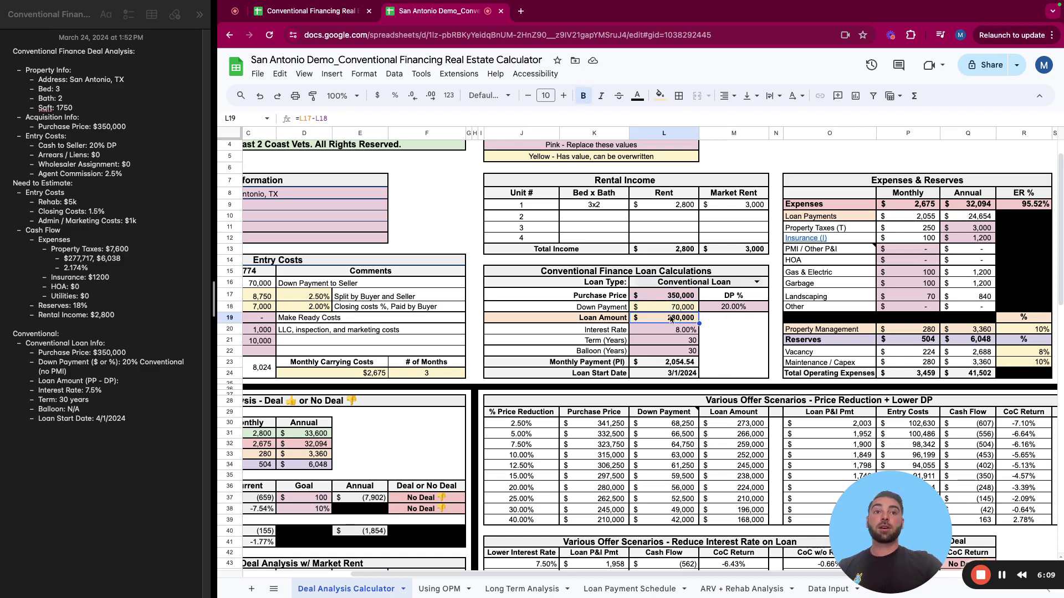
scroll(649, 322, "down", 1)
left_click(650, 317)
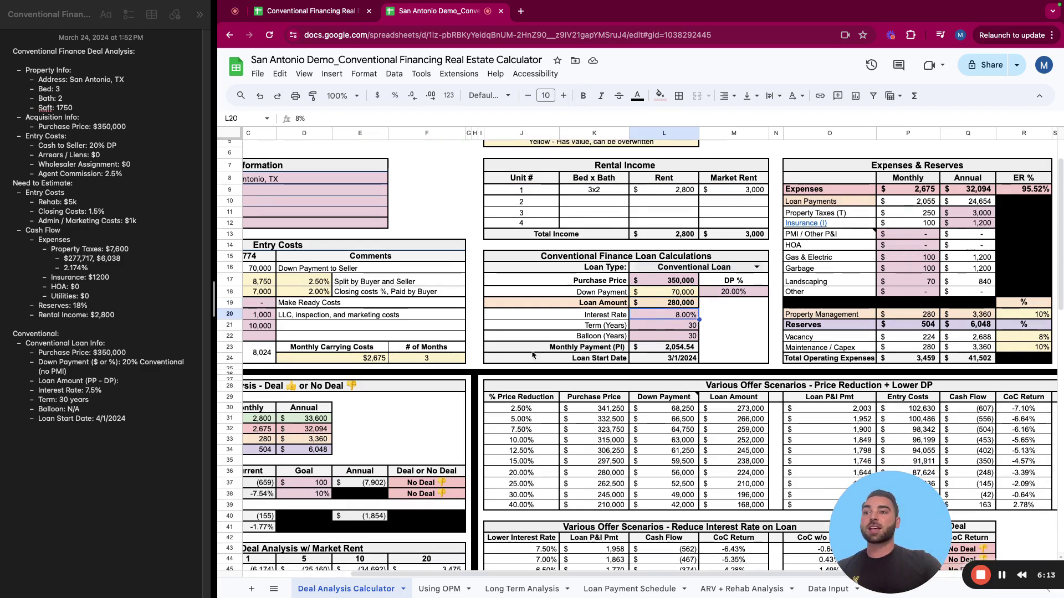
type("7.5")
key("Return")
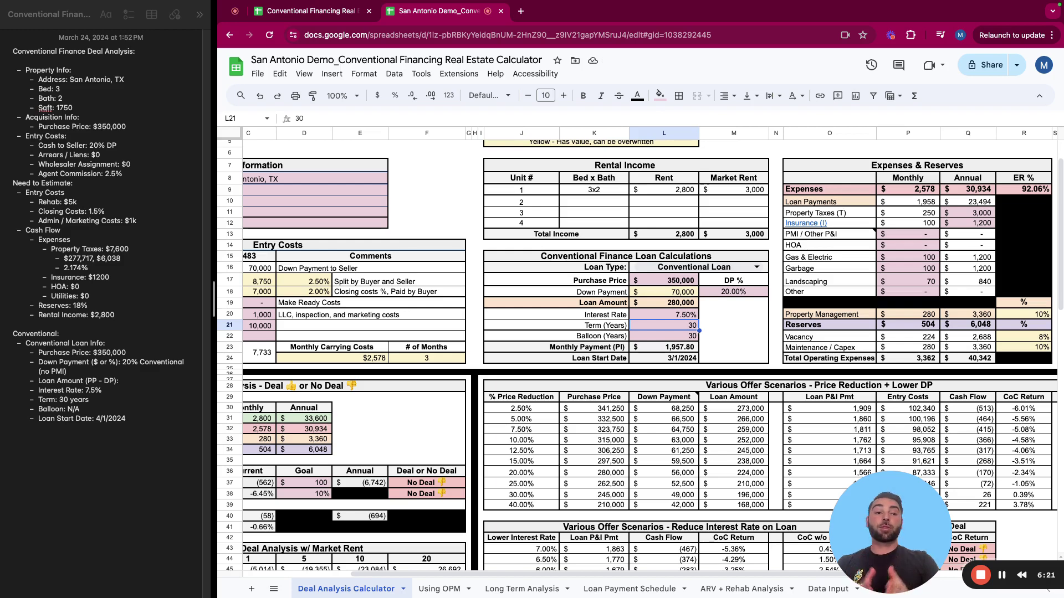
Set the Loan Start Date in L24 to 4/1/2024.
left_click(685, 351)
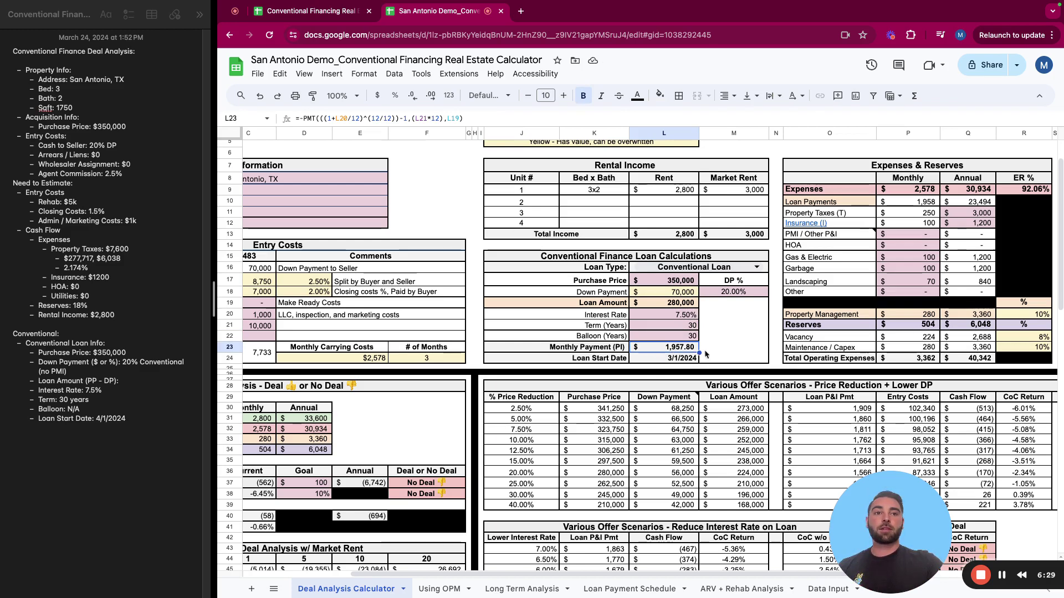
left_click(685, 360)
type("4/1/2024")
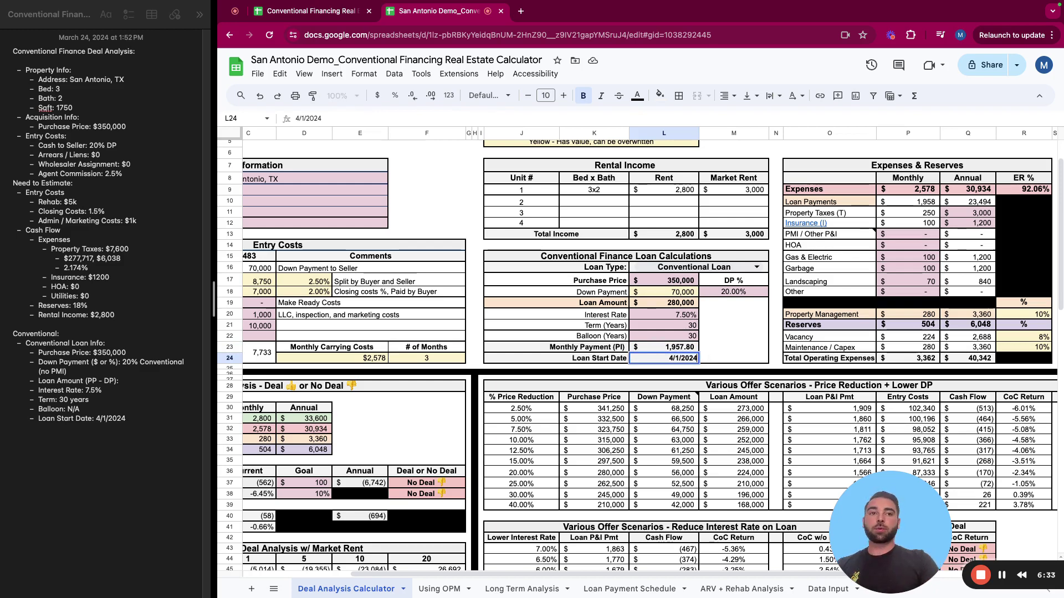
key("Return")
key("Up")
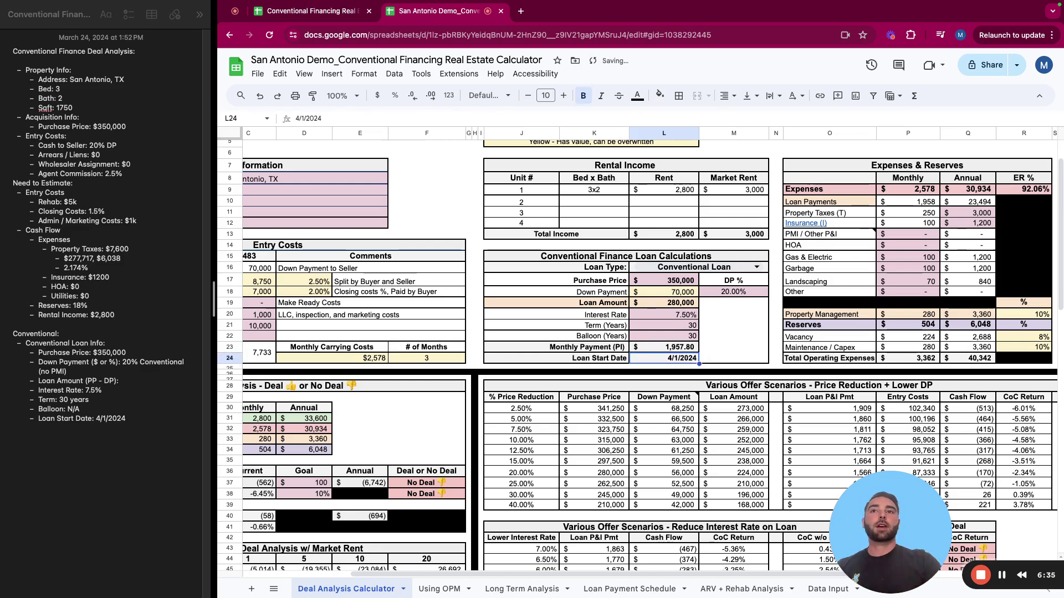
Check that the Loan Payments expense pulls from the monthly loan payment.
scroll(803, 578, "right", 5)
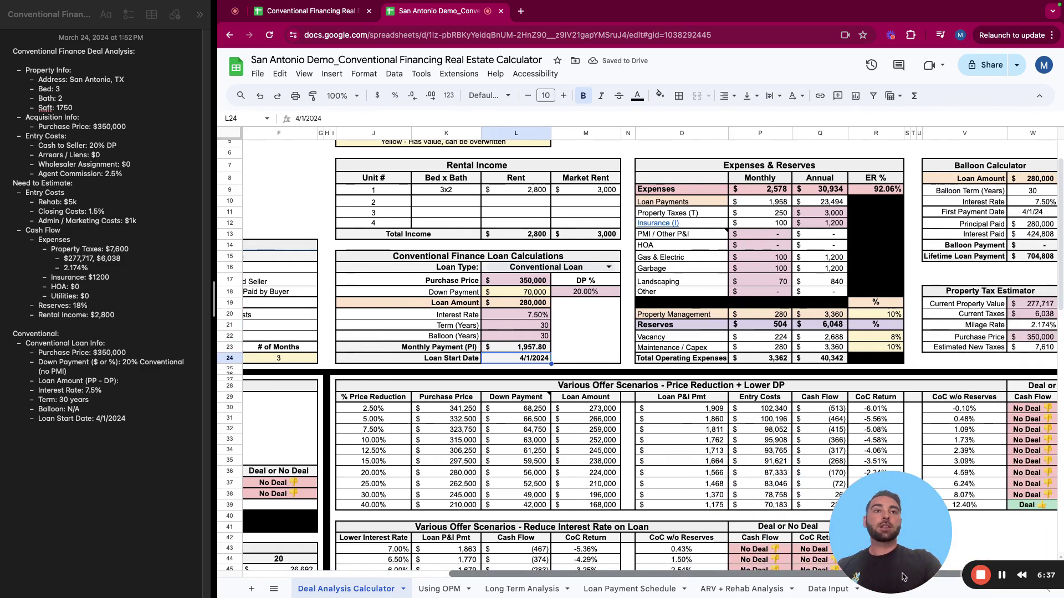
left_click(689, 202)
key("Right")
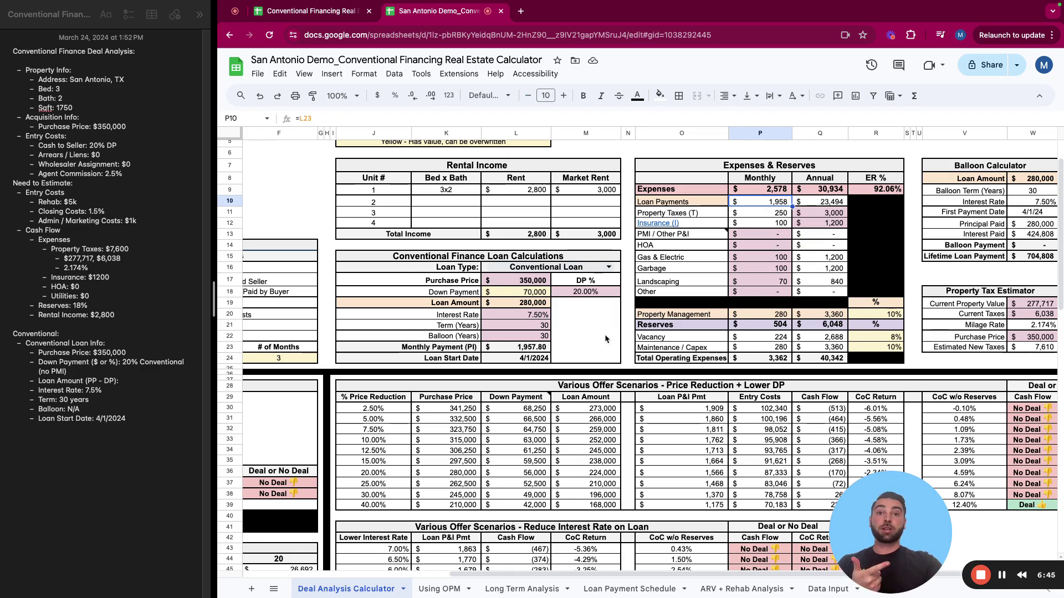
left_click(539, 348)
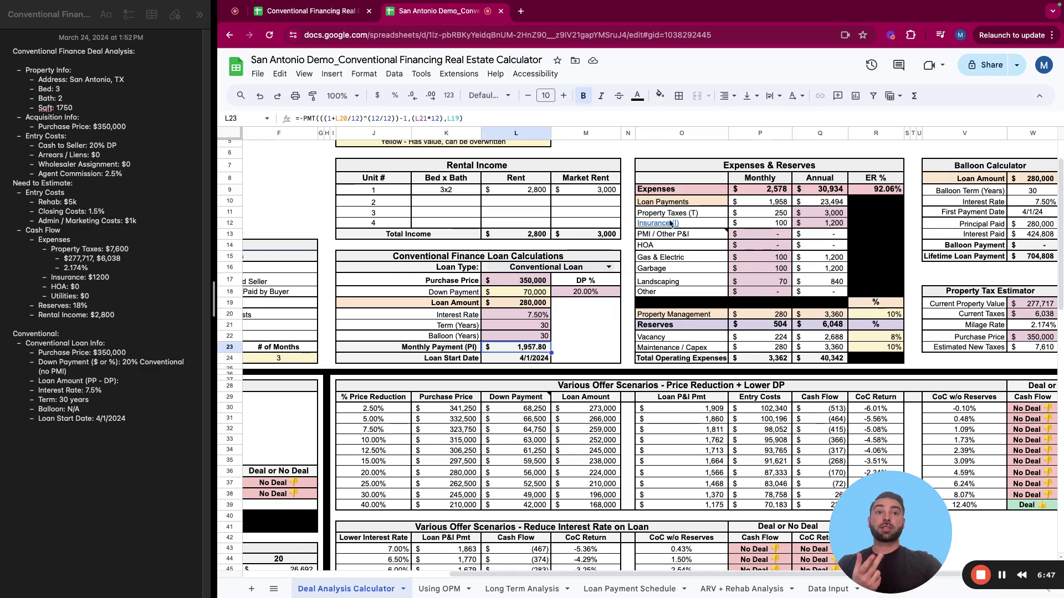
Set annual property taxes in Q11 to 7,600.
left_click(677, 216)
left_click(775, 213)
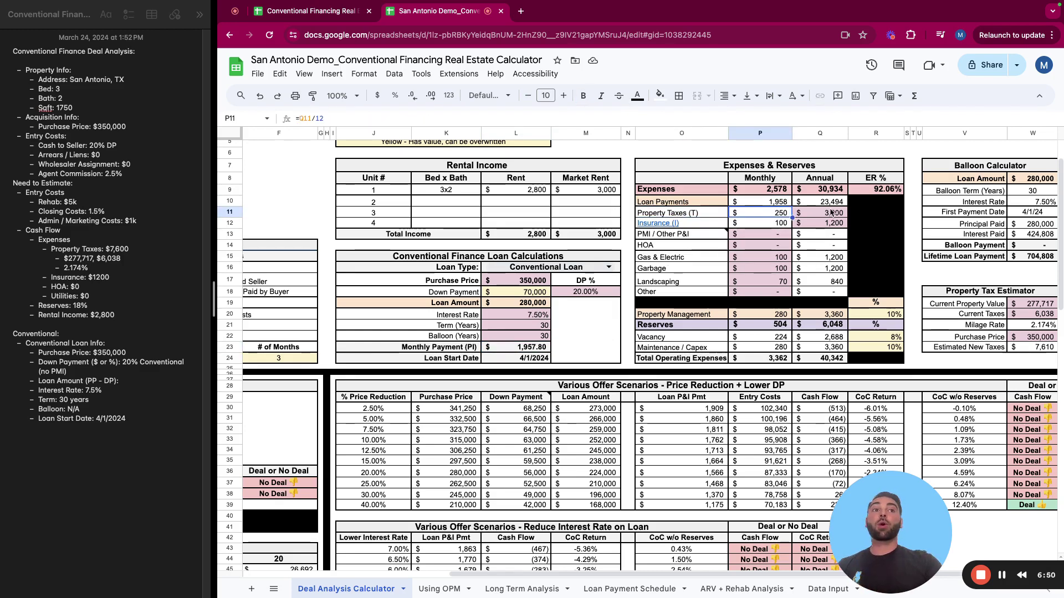
left_click(829, 214)
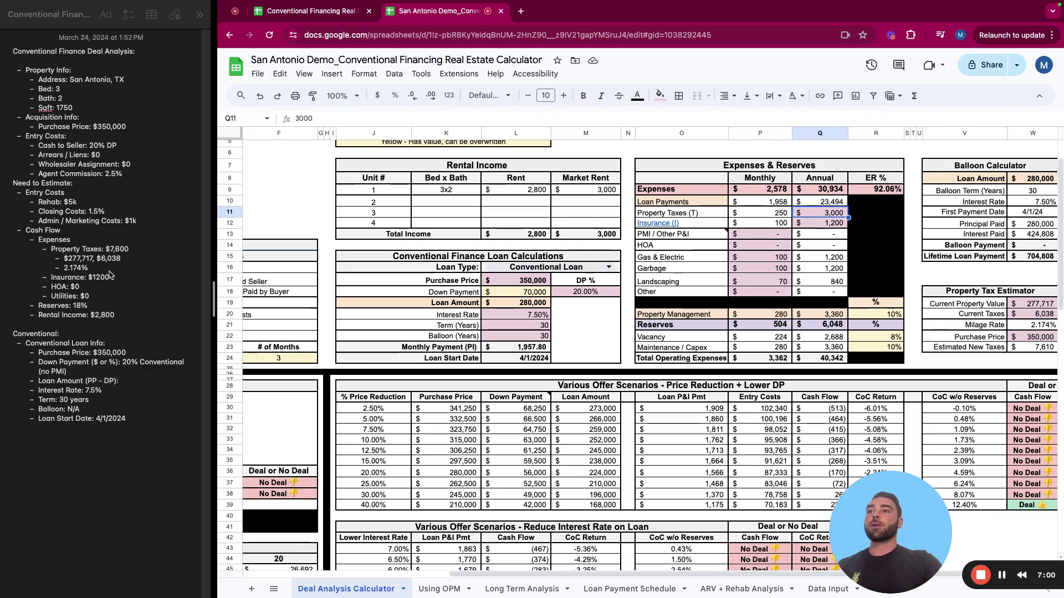
left_click(128, 244)
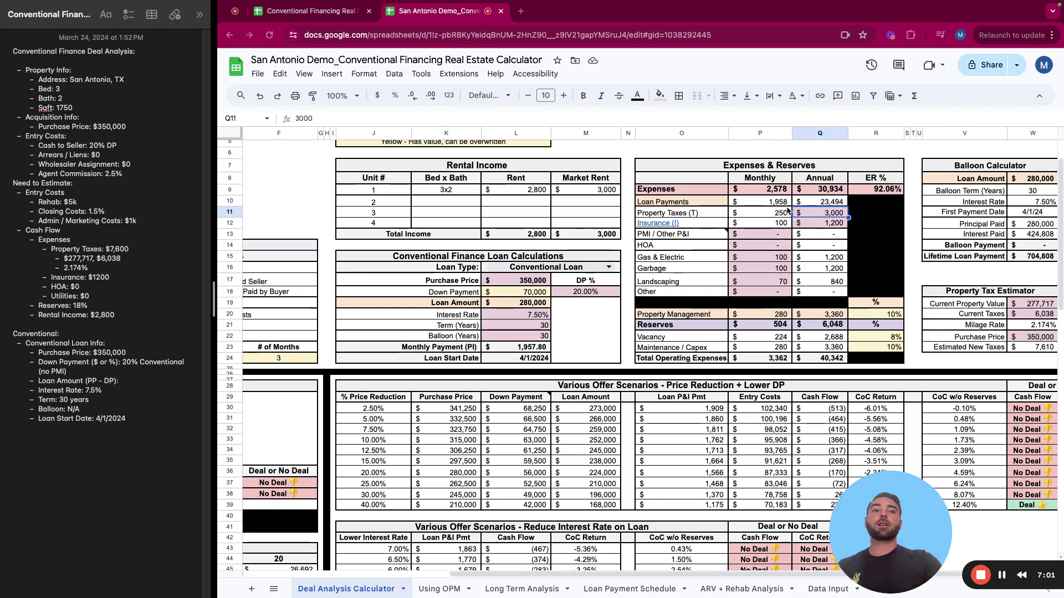
left_click(816, 212)
type("76")
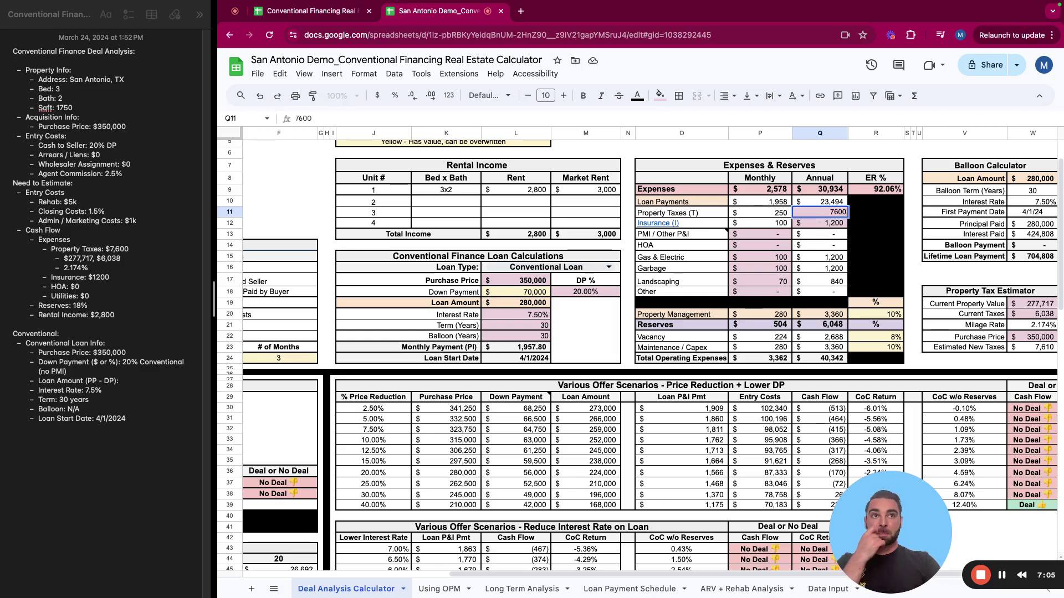
key("Return")
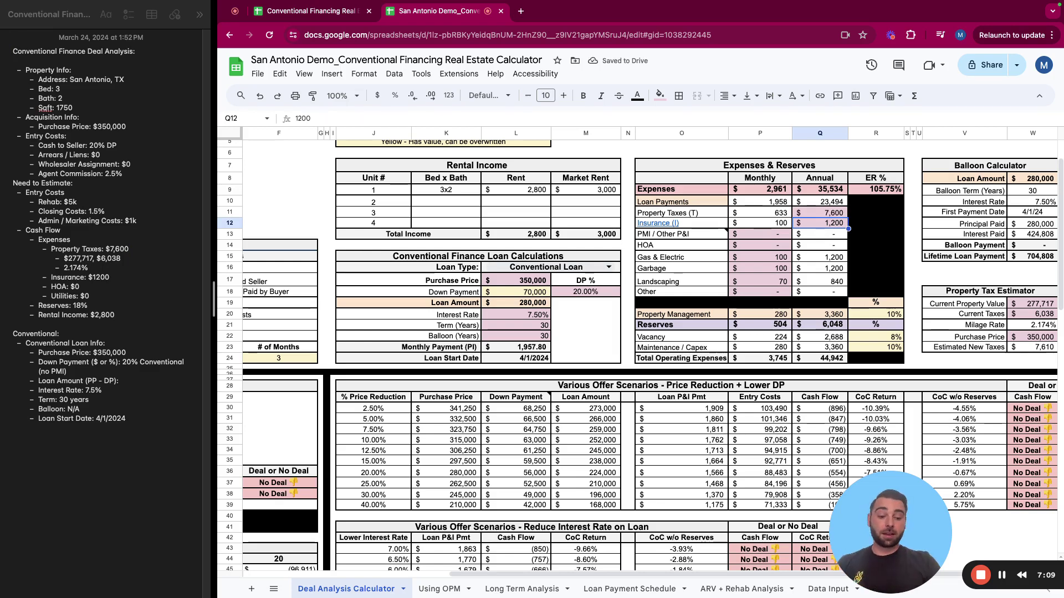
Zero the HOA, gas and electric, garbage, landscaping and other monthly expenses.
key("Down")
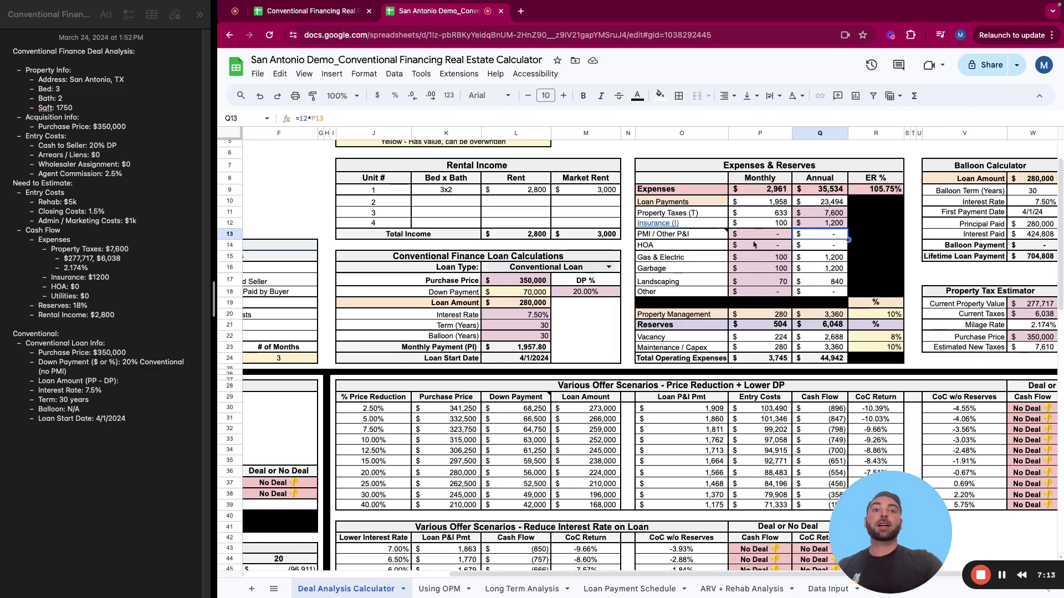
left_click_drag(770, 250, 771, 292)
type("0")
key("ctrl+Return")
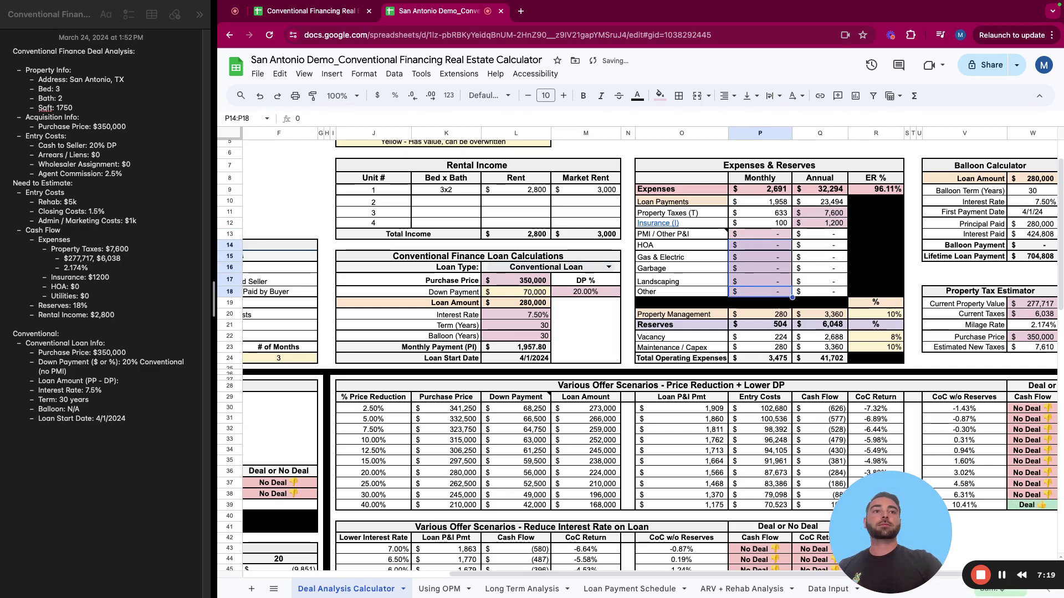
left_click(835, 272)
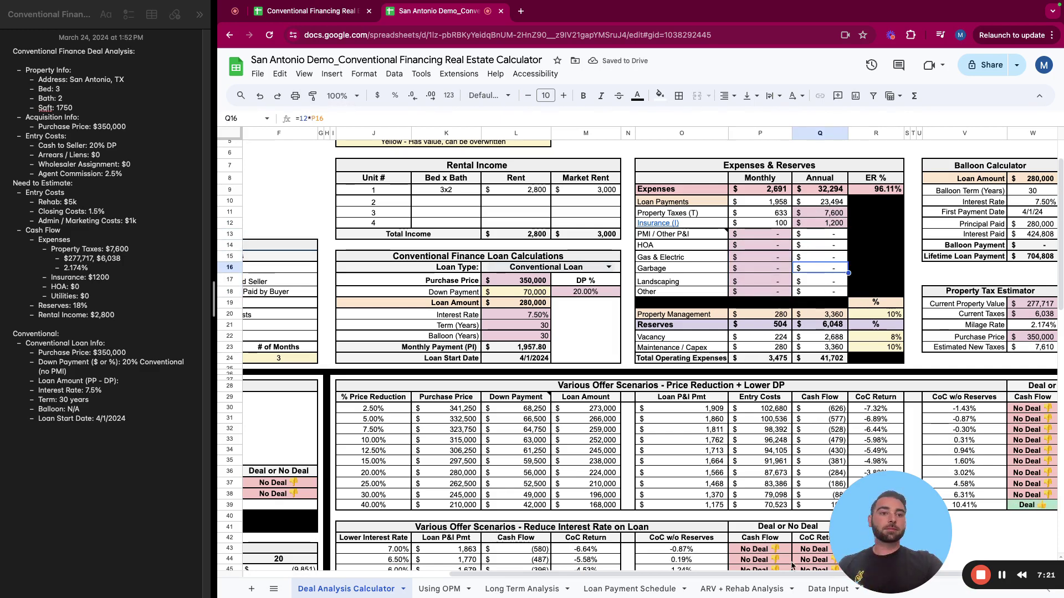
left_click_drag(794, 572, 836, 582)
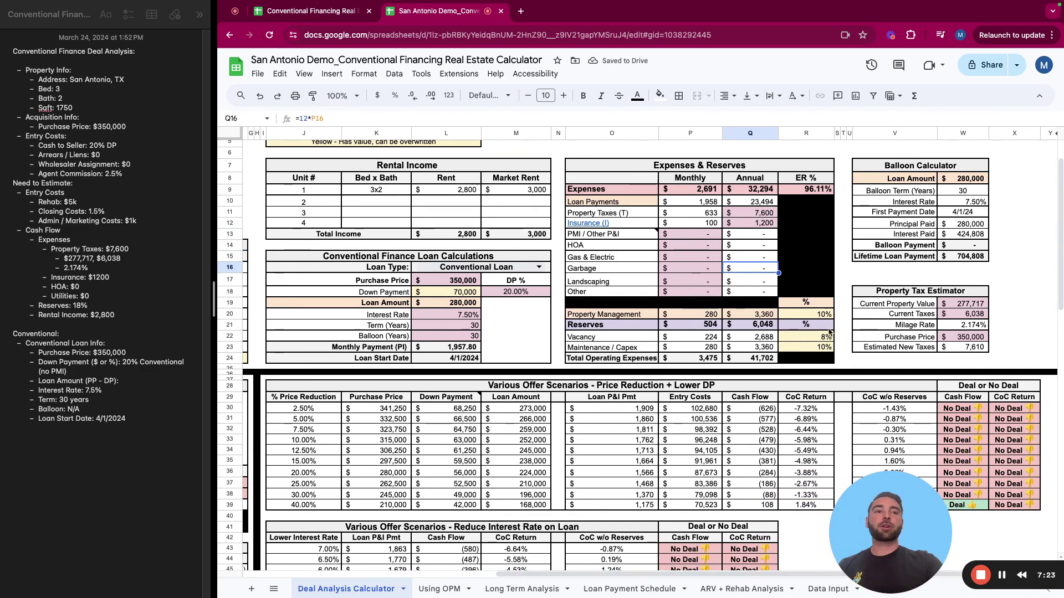
Review the 10% Property Management percentage and its monthly formula.
left_click(826, 315)
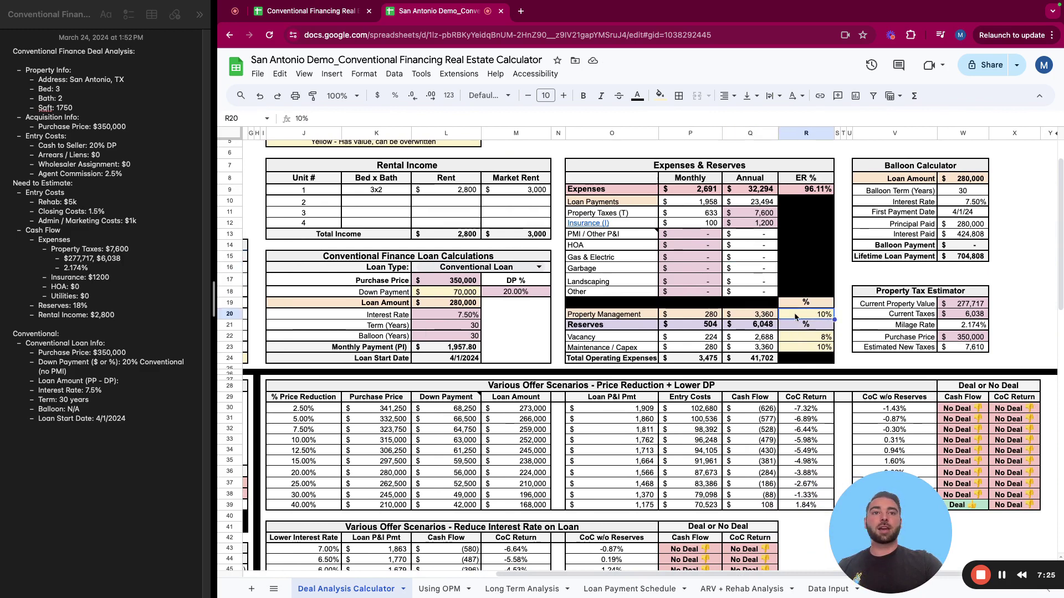
left_click(715, 315)
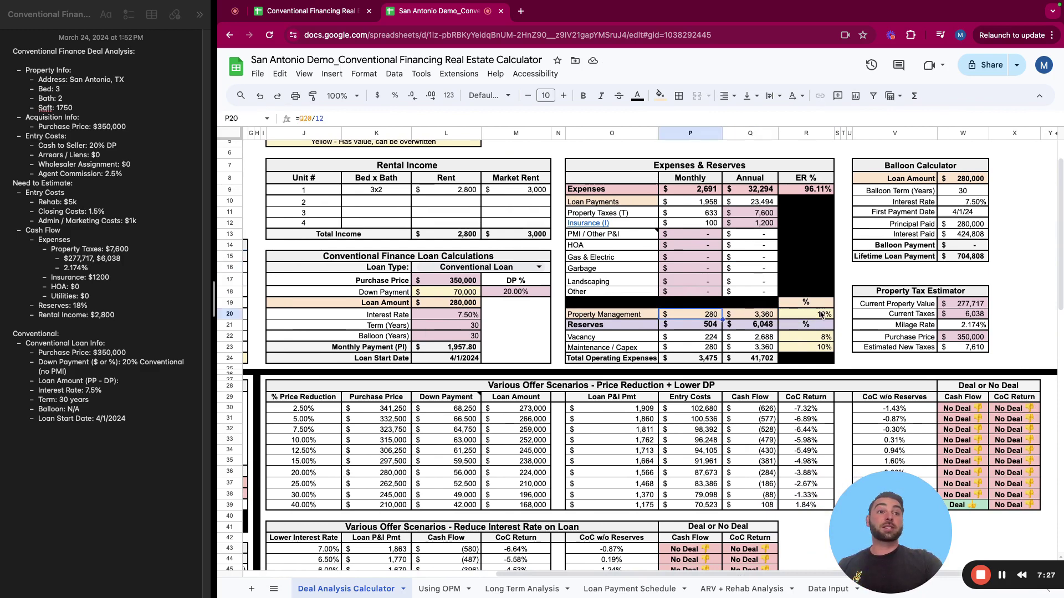
left_click(823, 315)
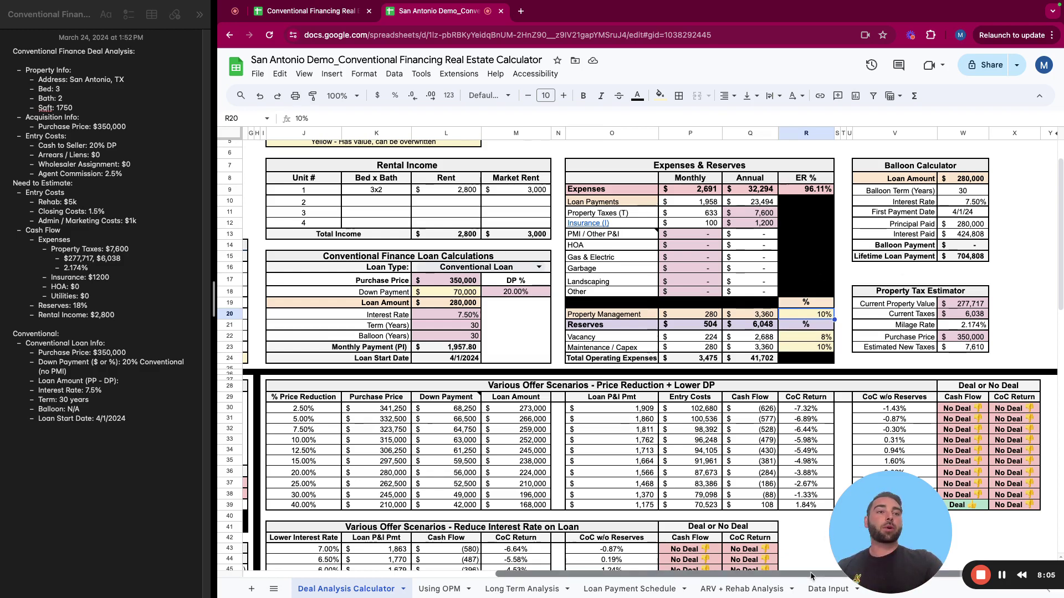
left_click(893, 280)
scroll(898, 321, "down", 1)
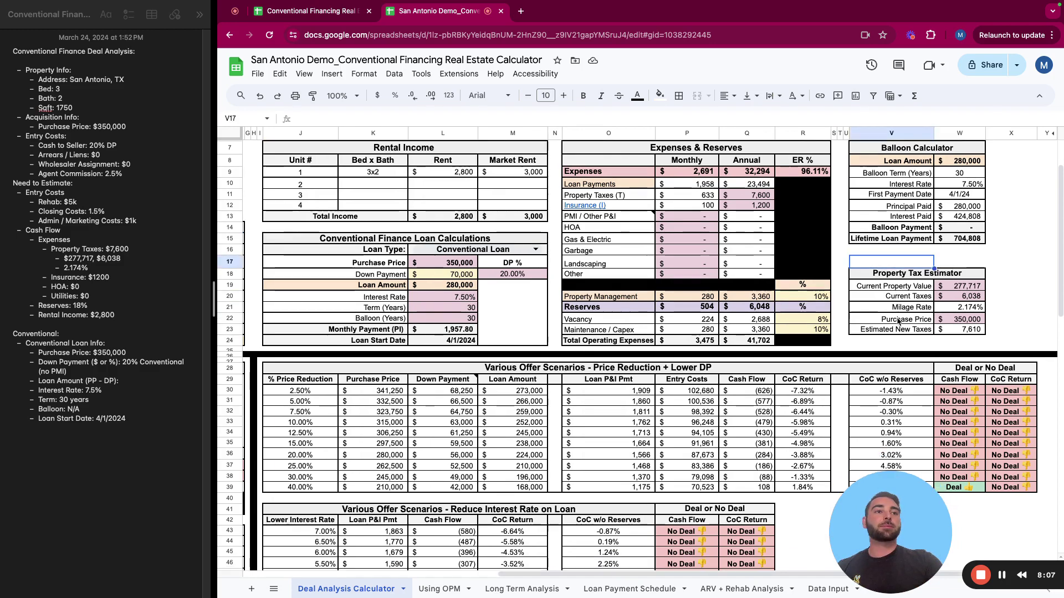
left_click(896, 275)
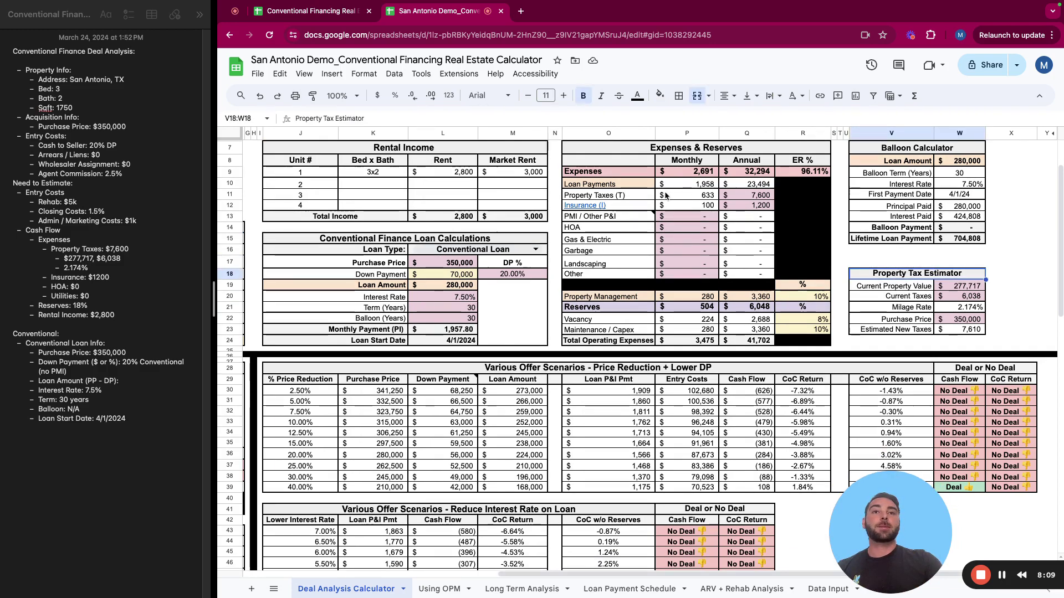
left_click(937, 287)
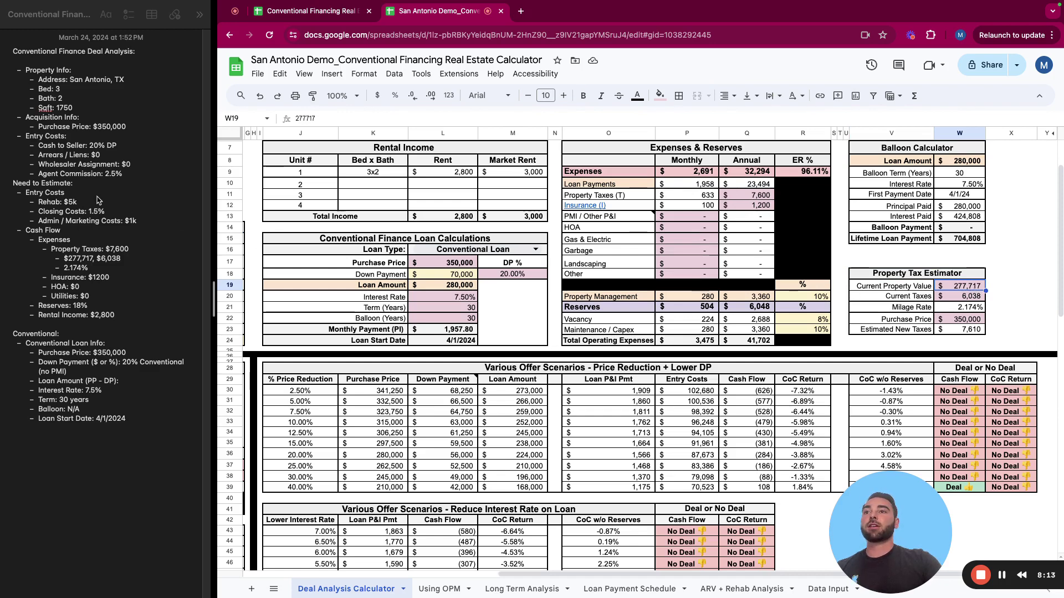
left_click(128, 254)
left_click_drag(65, 259, 94, 260)
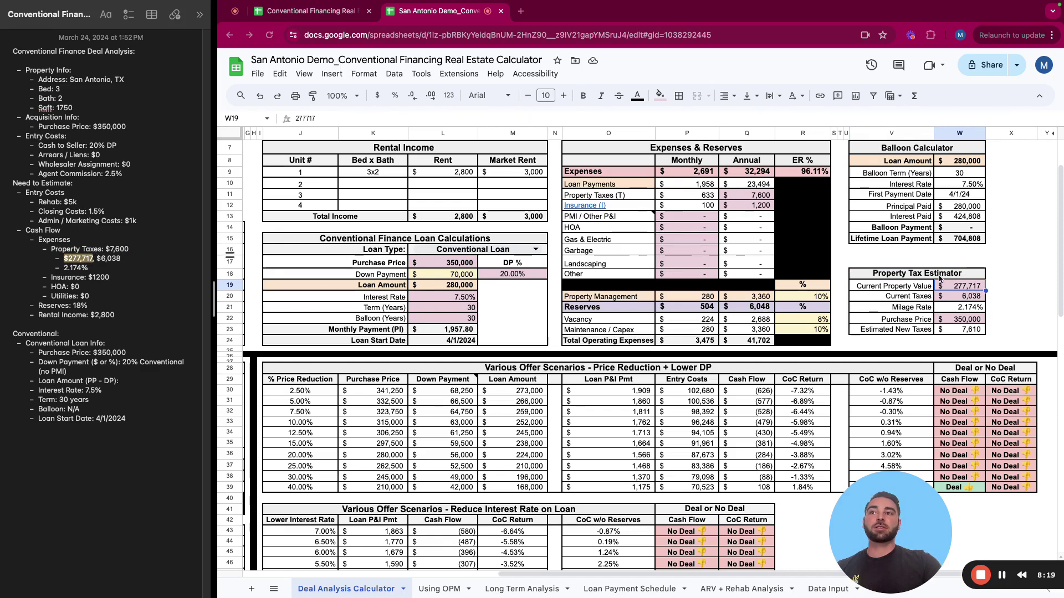
left_click(974, 289)
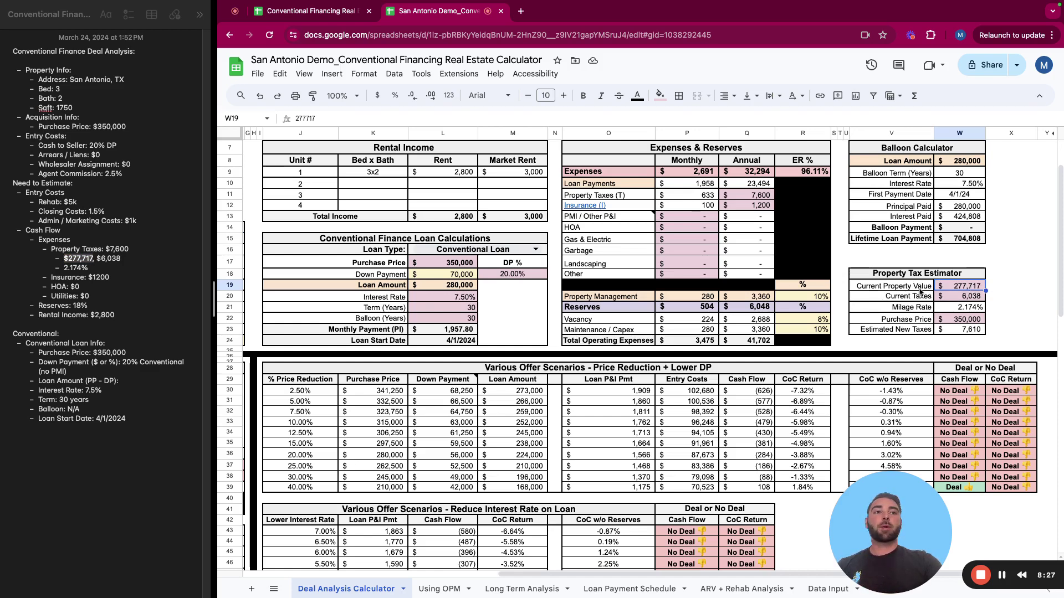
left_click(956, 299)
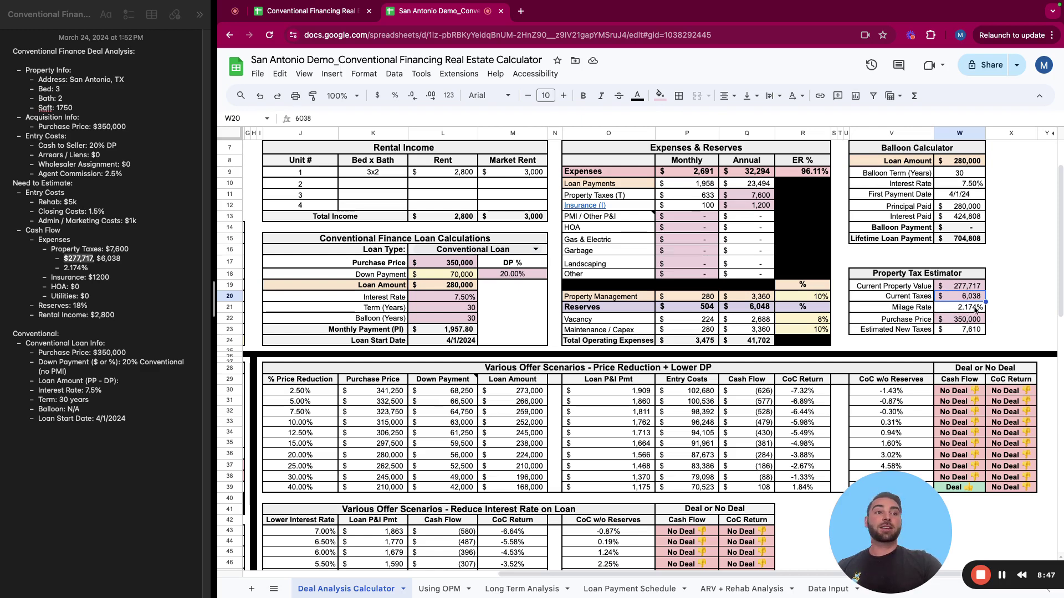
left_click(971, 320)
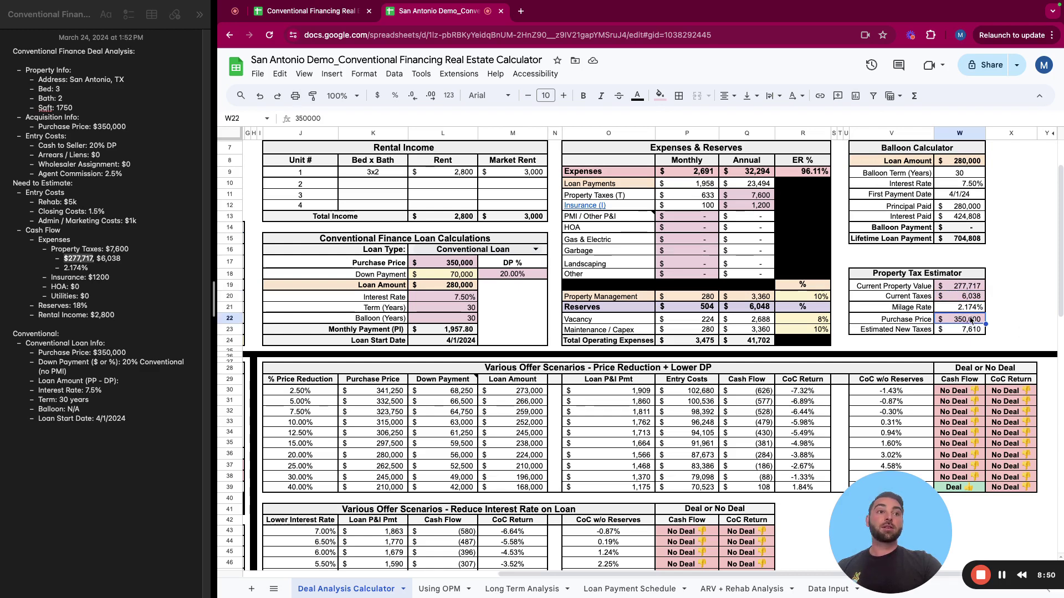
left_click(971, 331)
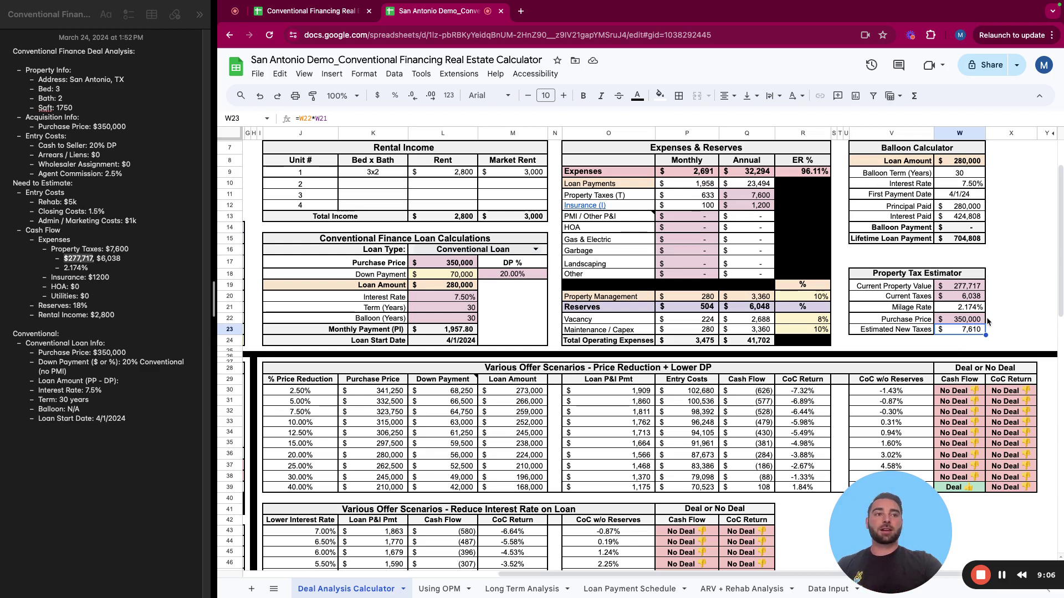
left_click(989, 317)
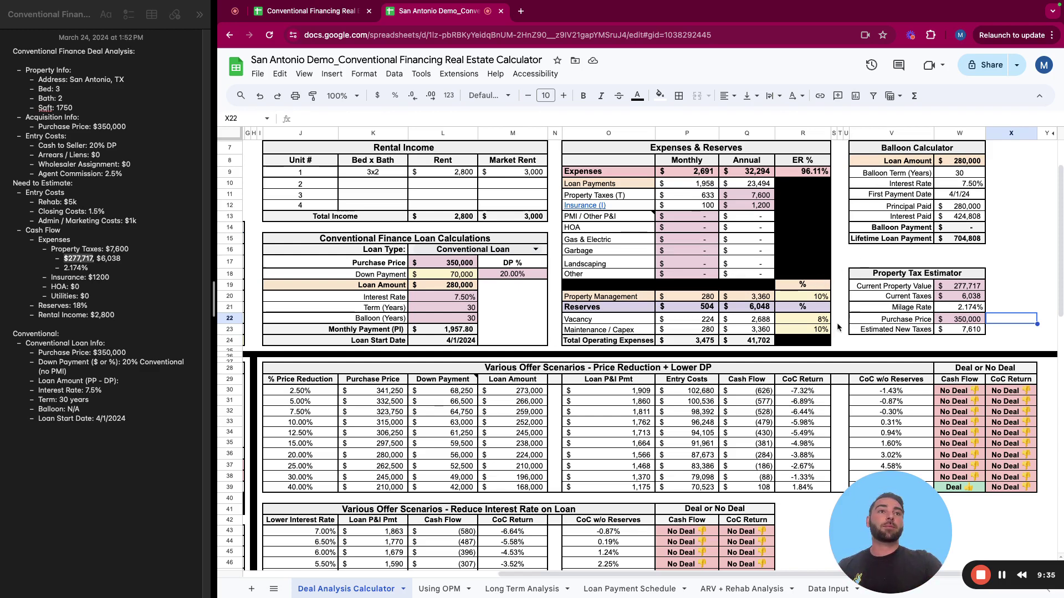
Review the Total Income formula, down payment source and agent commissions comment.
scroll(848, 327, "up", 1)
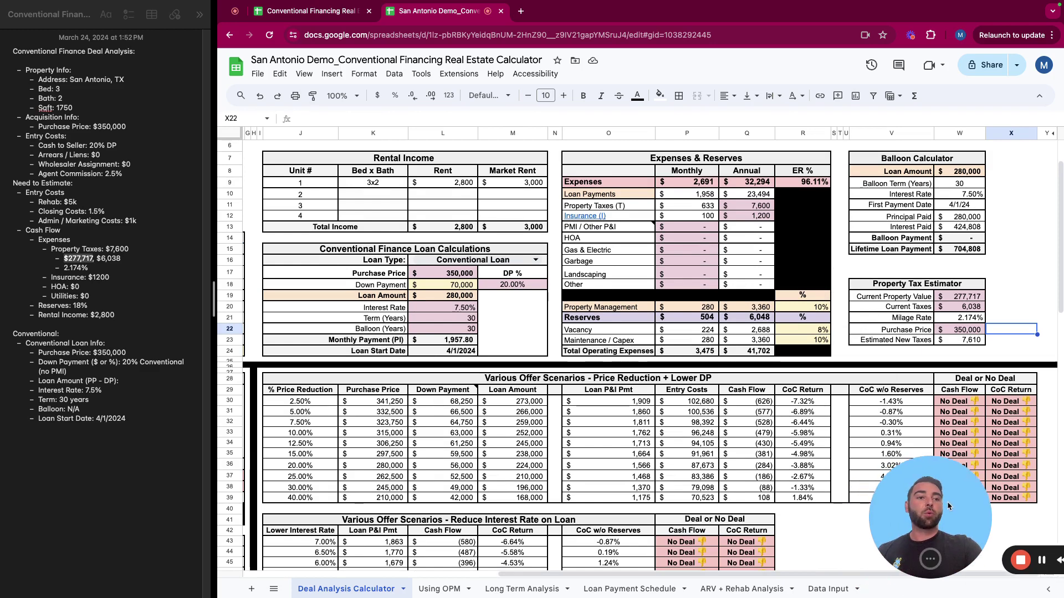
left_click_drag(814, 577, 645, 560)
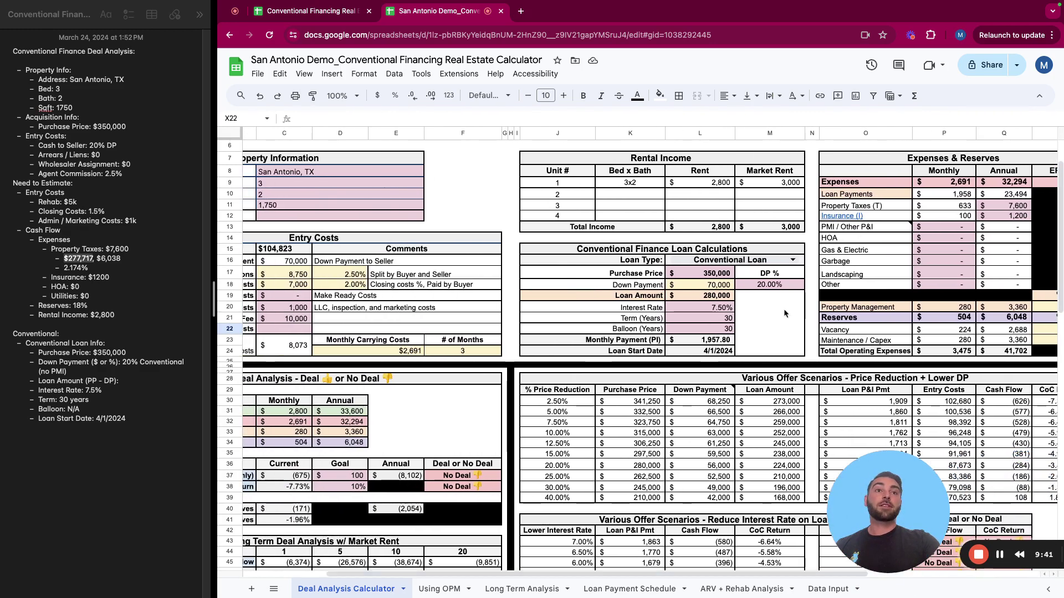
left_click(710, 231)
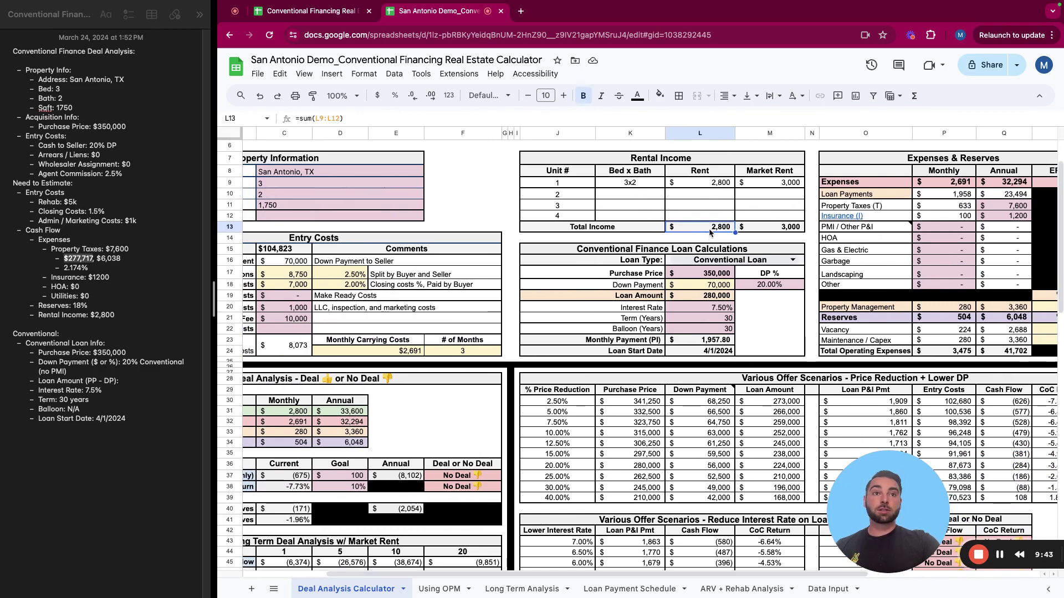
scroll(689, 325, "down", 1)
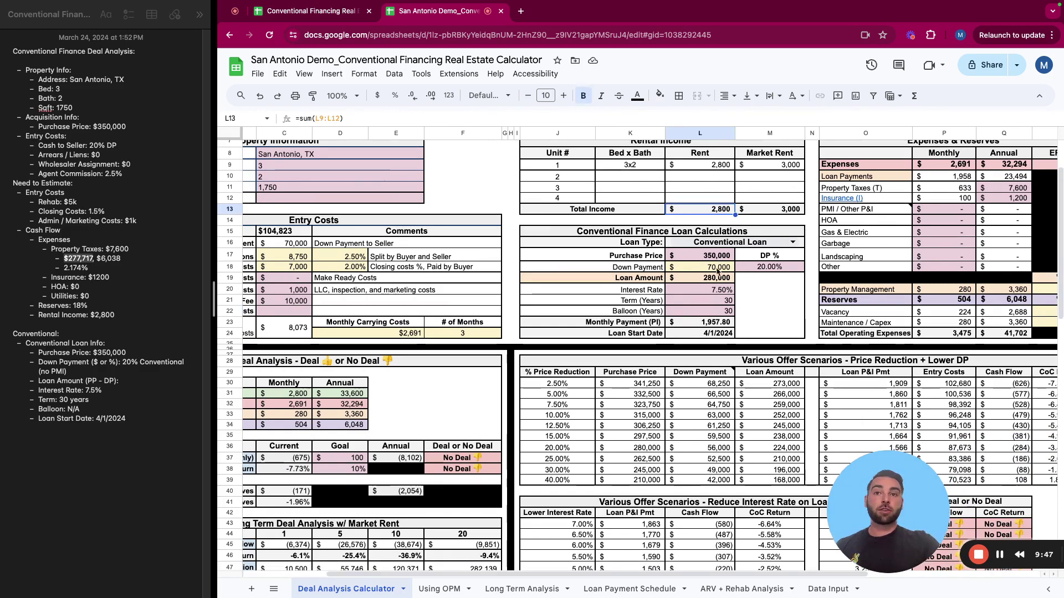
scroll(609, 388, "left", 3)
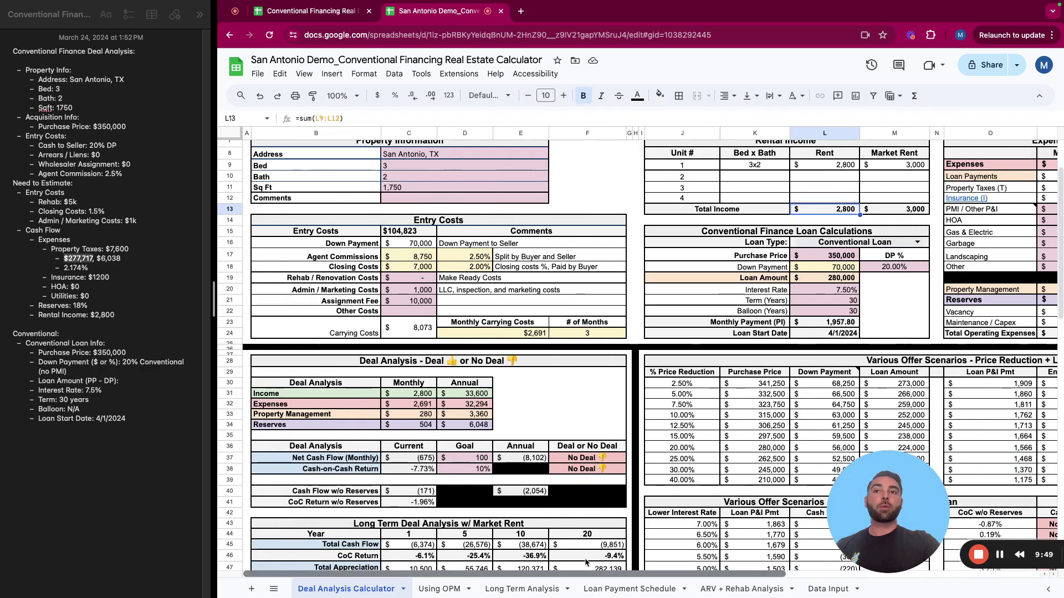
left_click(421, 246)
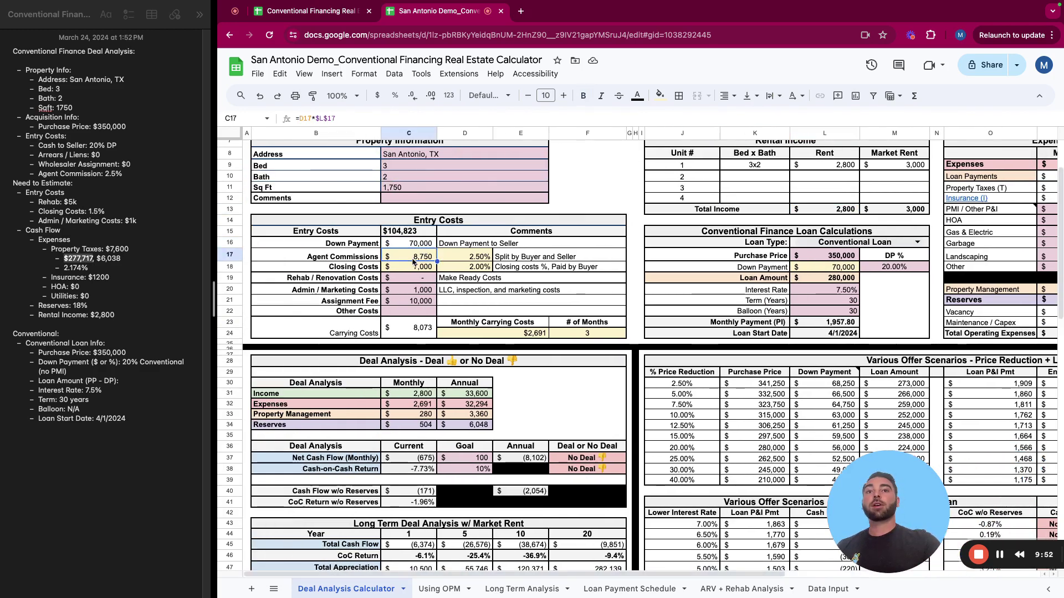
left_click(477, 256)
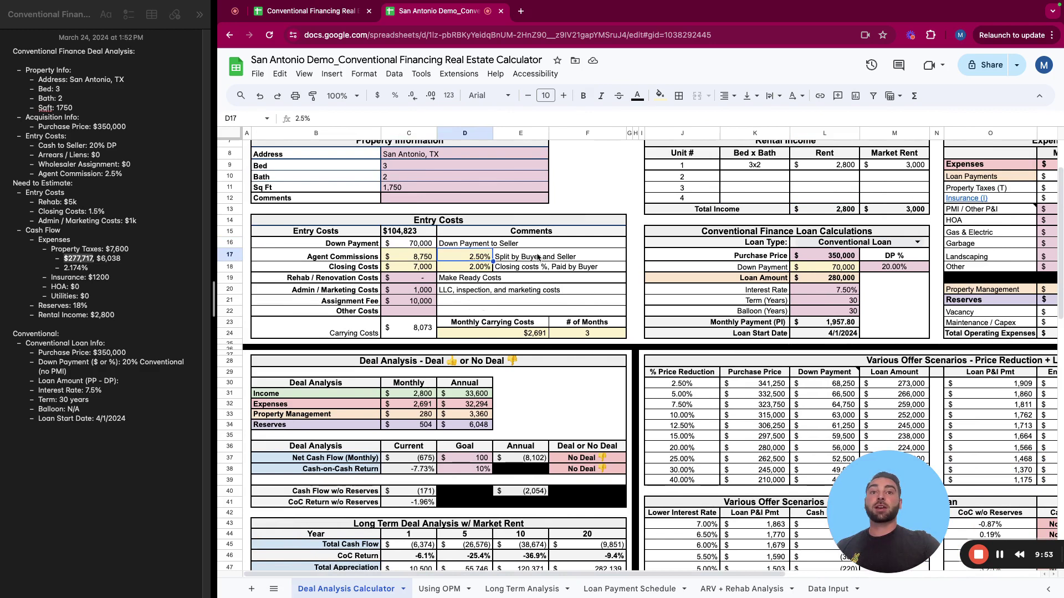
left_click(511, 258)
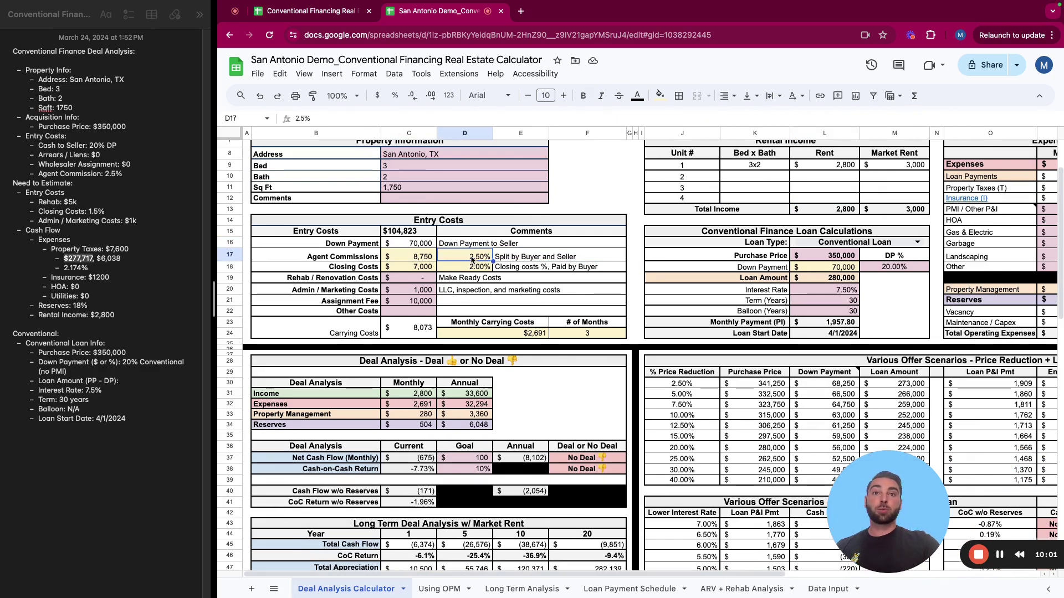
Change the closing costs note from 'Paid by Buyer' to 'Split' and set them to 1%.
left_click(560, 269)
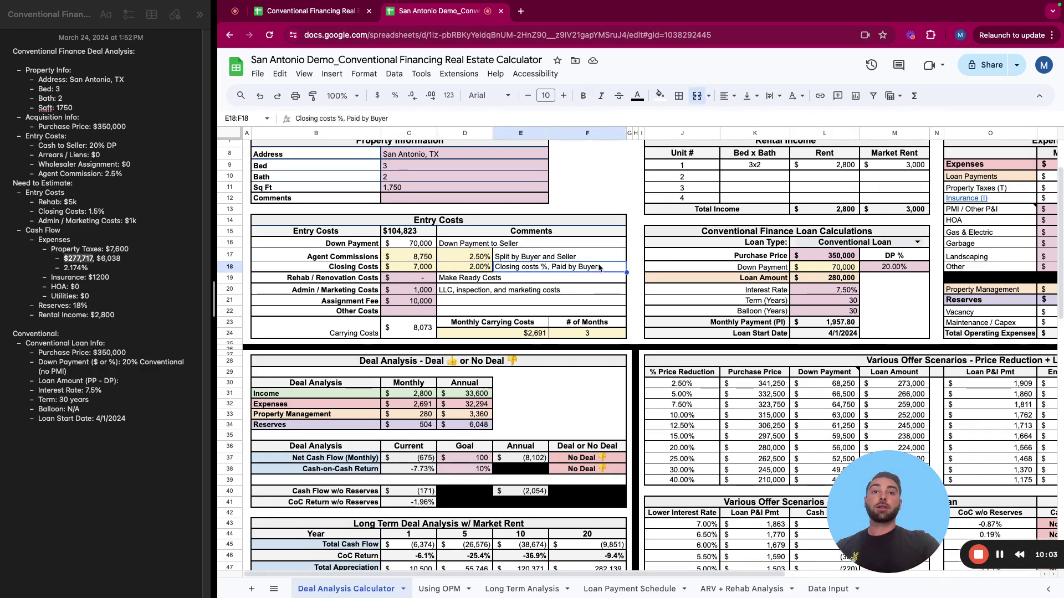
double_click(559, 269)
left_click_drag(604, 268, 556, 268)
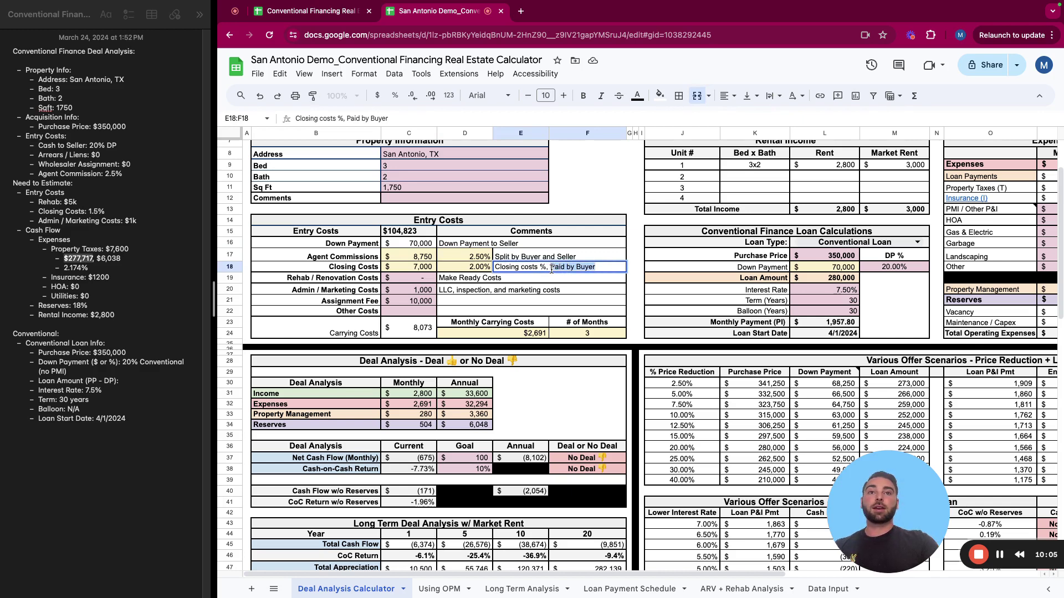
key("BackSpace")
type("Split")
key("Return")
key("Up")
left_click(455, 270)
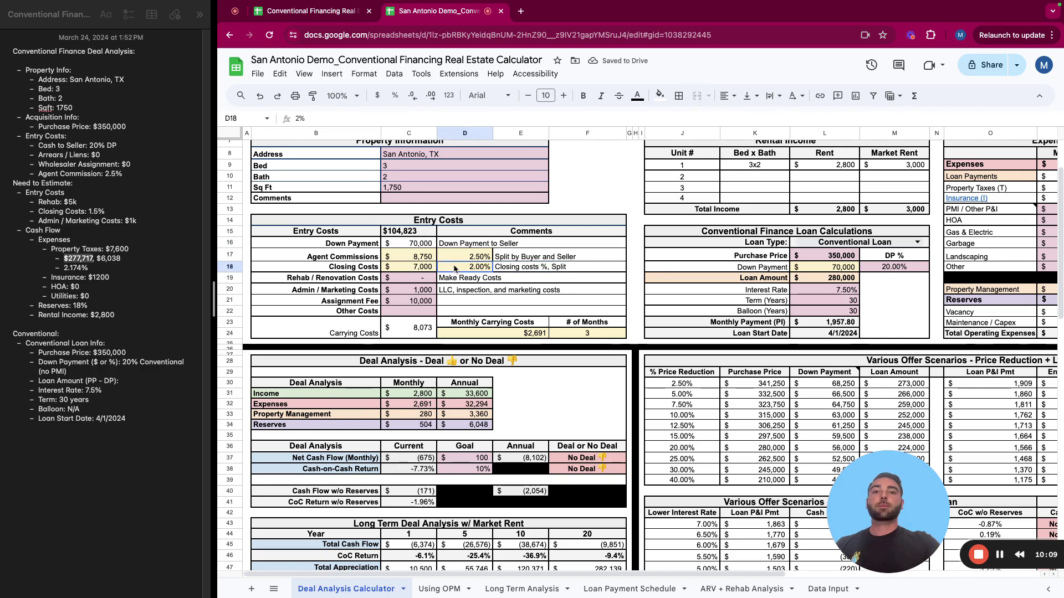
type("1%")
key("Return")
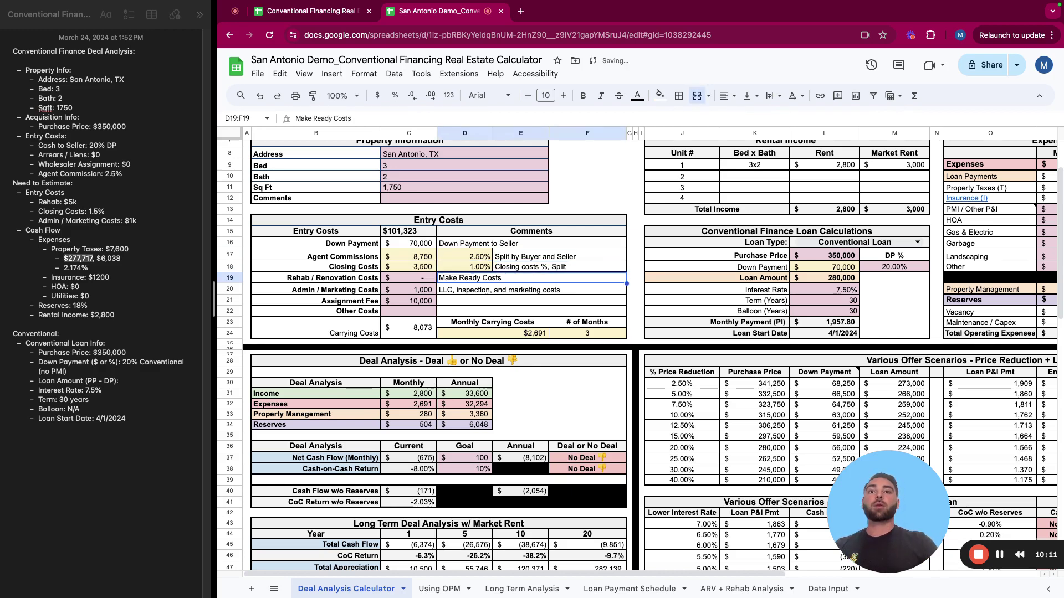
Enter 1,000 in rehab costs and set the assignment fee to 0.
left_click(389, 278)
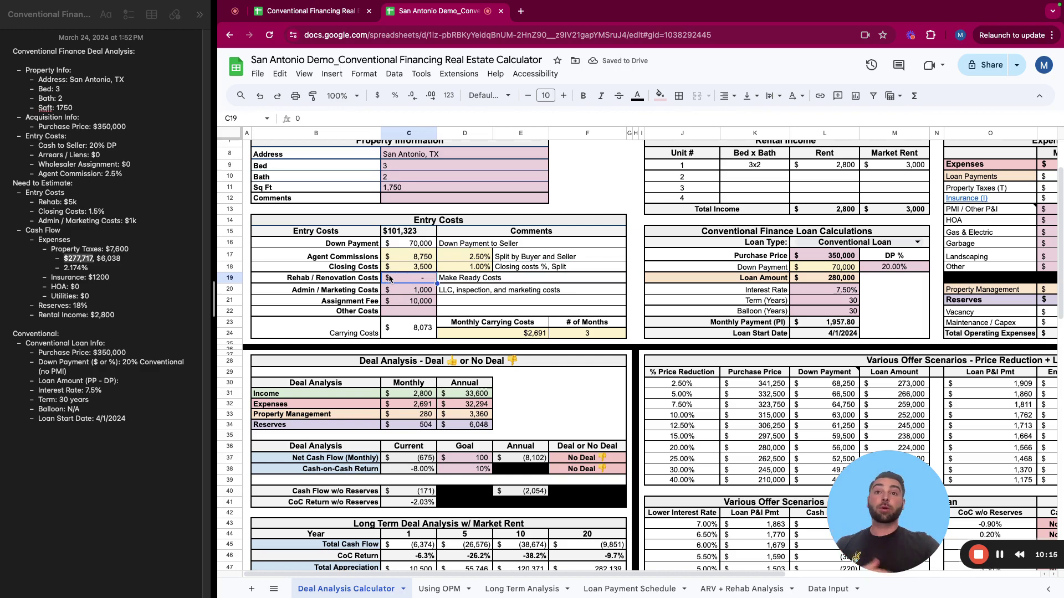
type("1000")
key("Return")
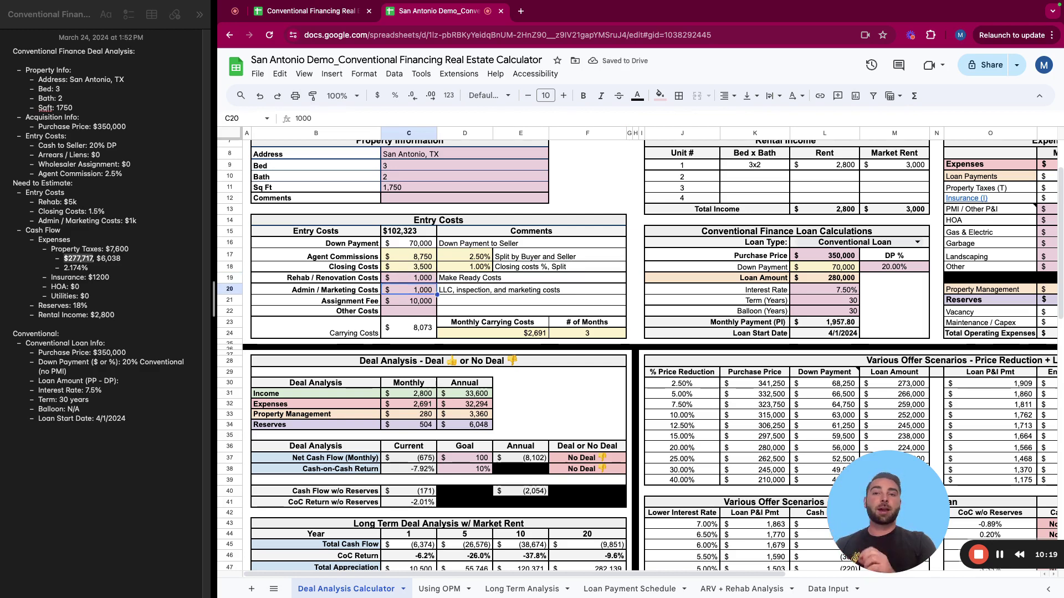
left_click(403, 301)
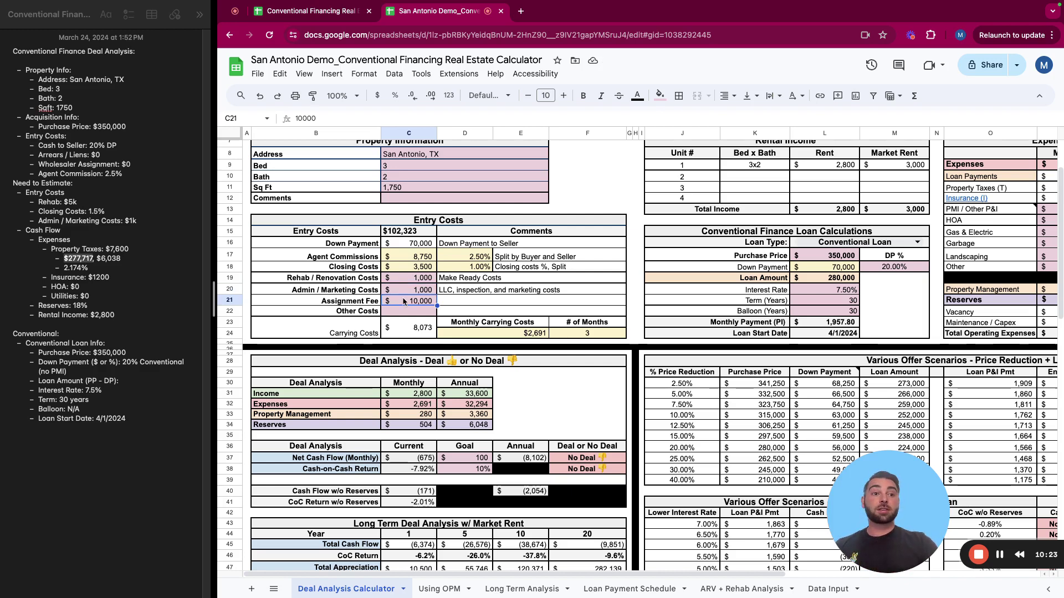
type("0")
key("Return")
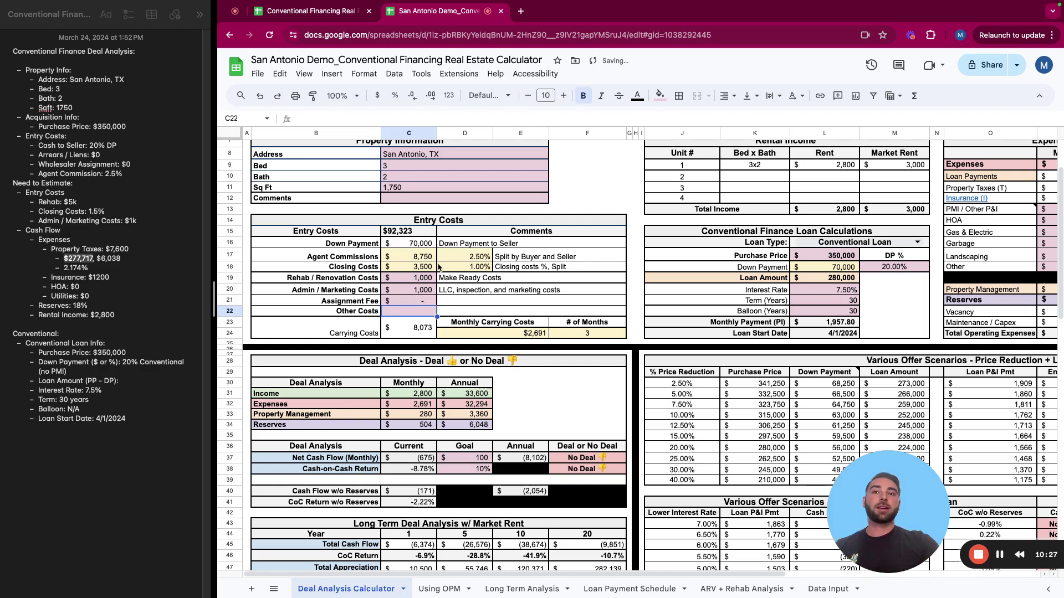
scroll(425, 261, "down", 1)
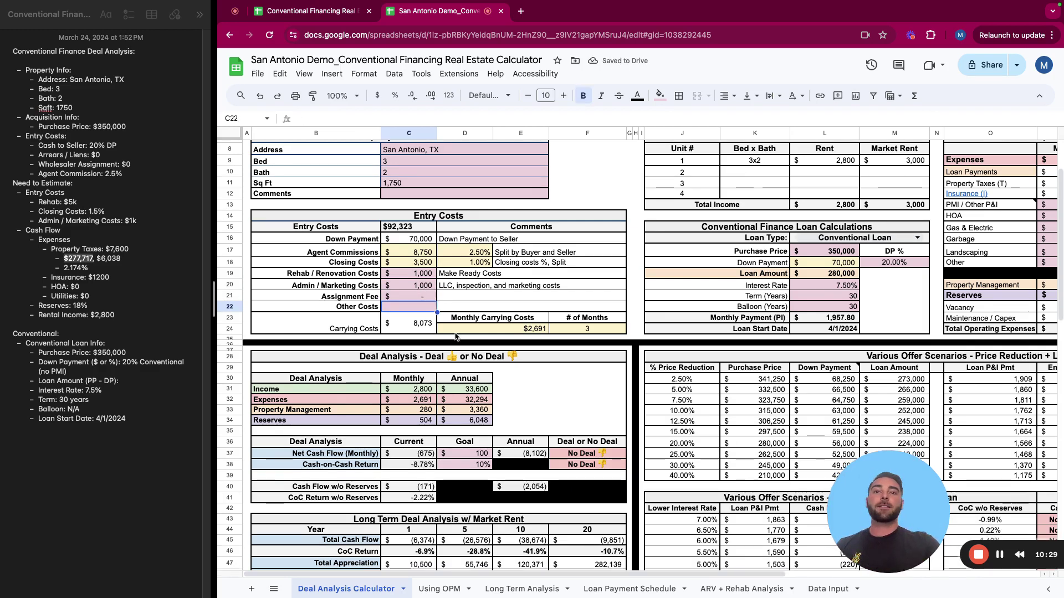
left_click(551, 331)
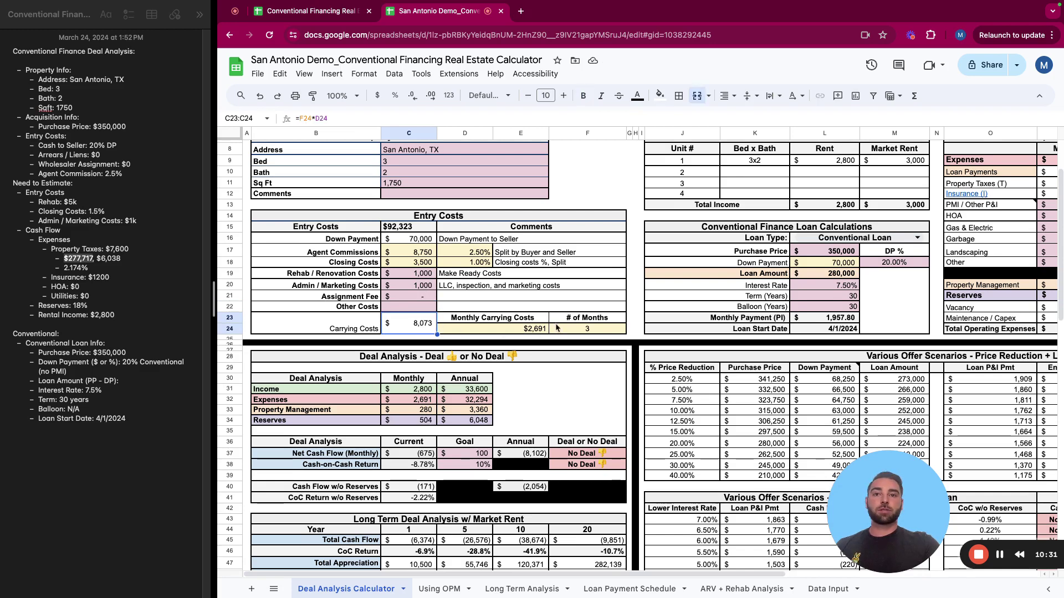
scroll(490, 368, "down", 1)
scroll(489, 368, "down", 4)
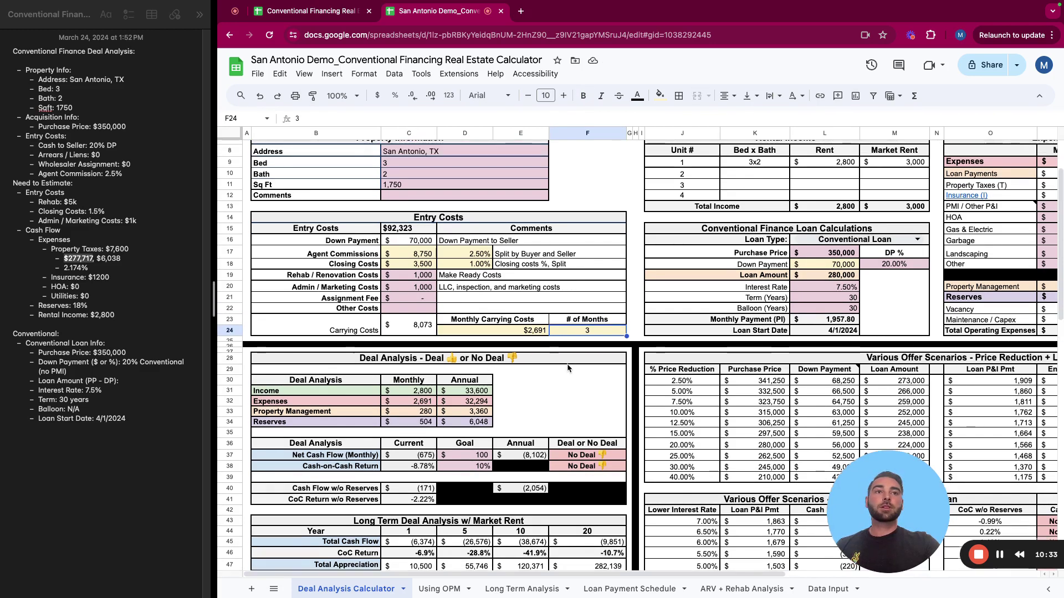
scroll(479, 391, "down", 1)
scroll(415, 414, "down", 1)
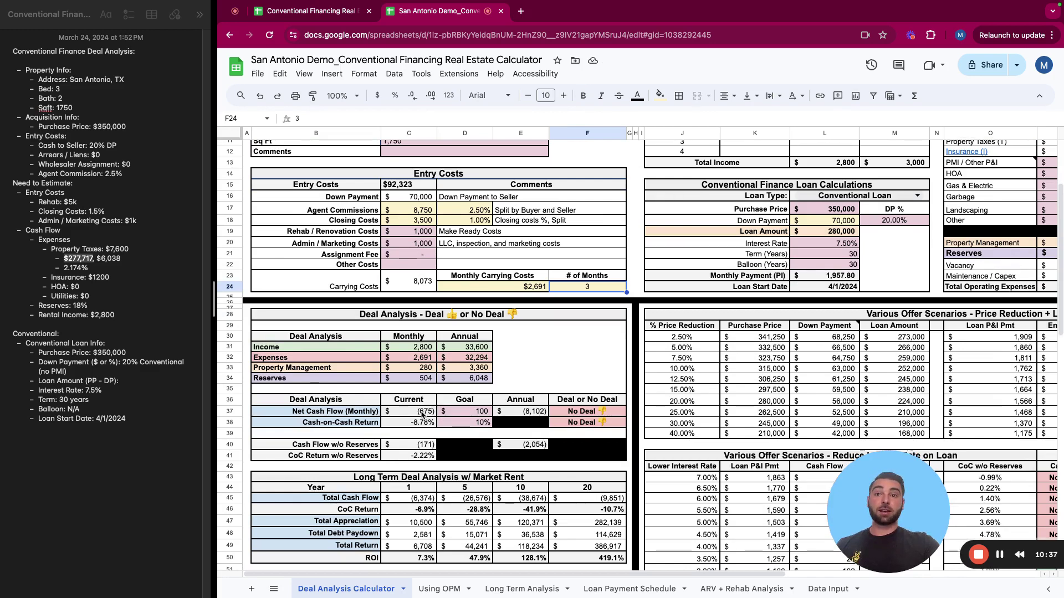
left_click(359, 413)
left_click(422, 415)
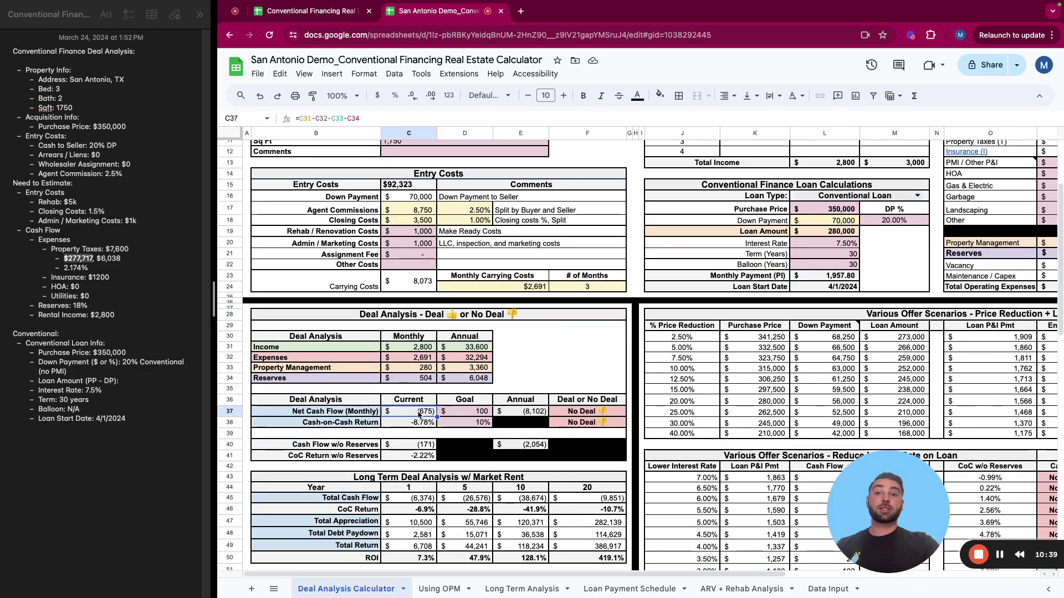
scroll(410, 388, "up", 1)
left_click_drag(349, 342, 410, 365)
left_click(431, 354)
scroll(842, 439, "up", 3)
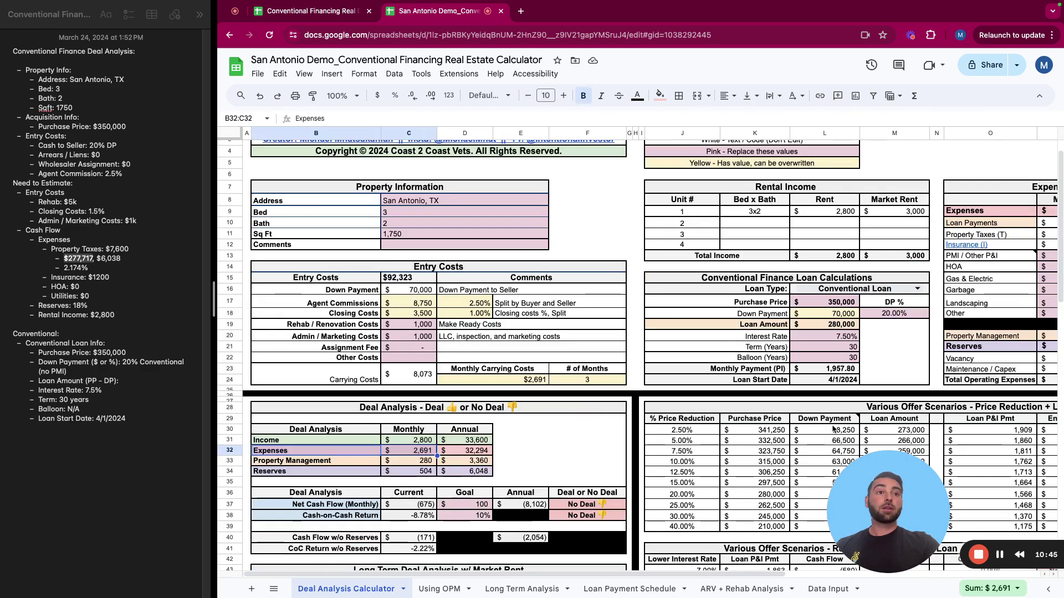
scroll(917, 270, "right", 5)
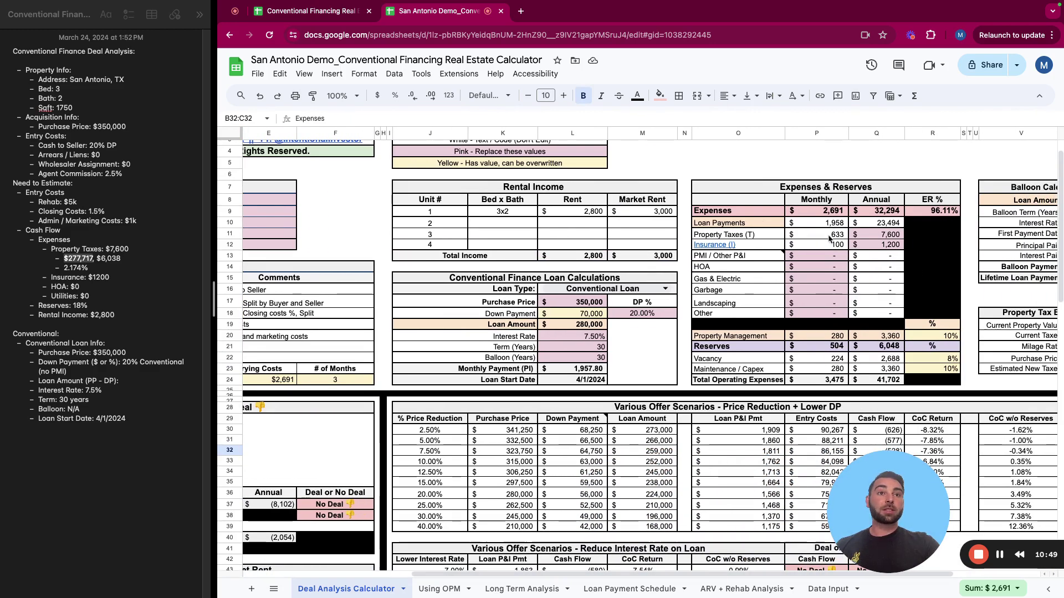
left_click_drag(820, 574, 583, 571)
scroll(493, 454, "down", 2)
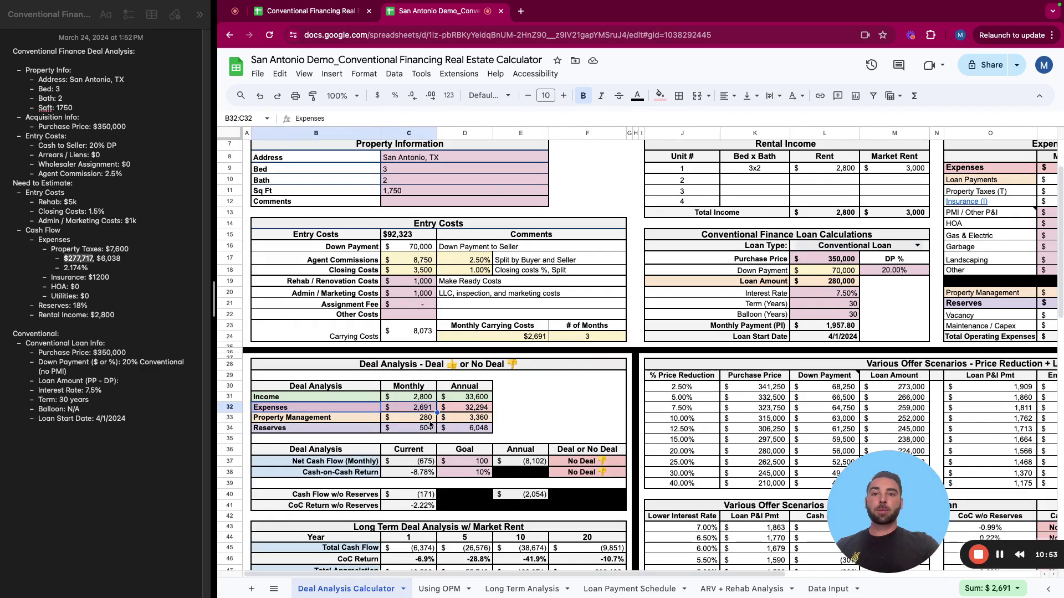
left_click(431, 421)
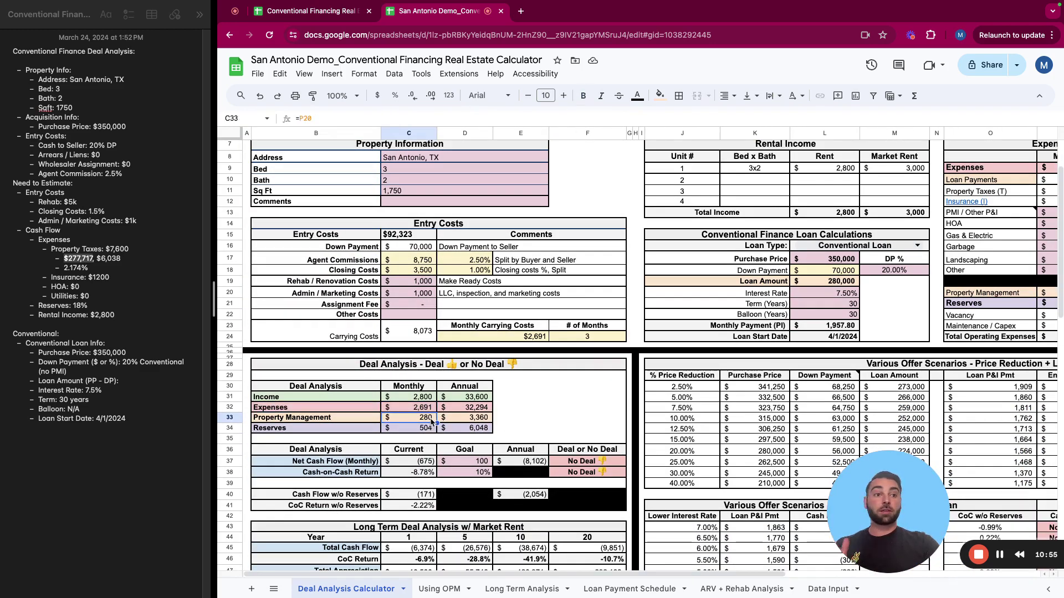
scroll(425, 420, "down", 1)
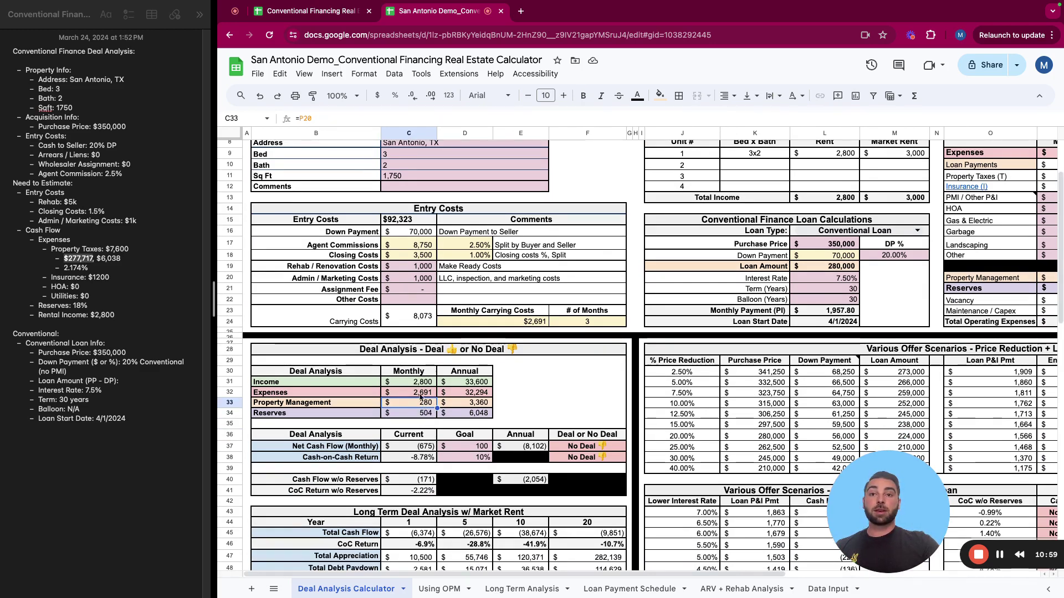
scroll(426, 394, "down", 1)
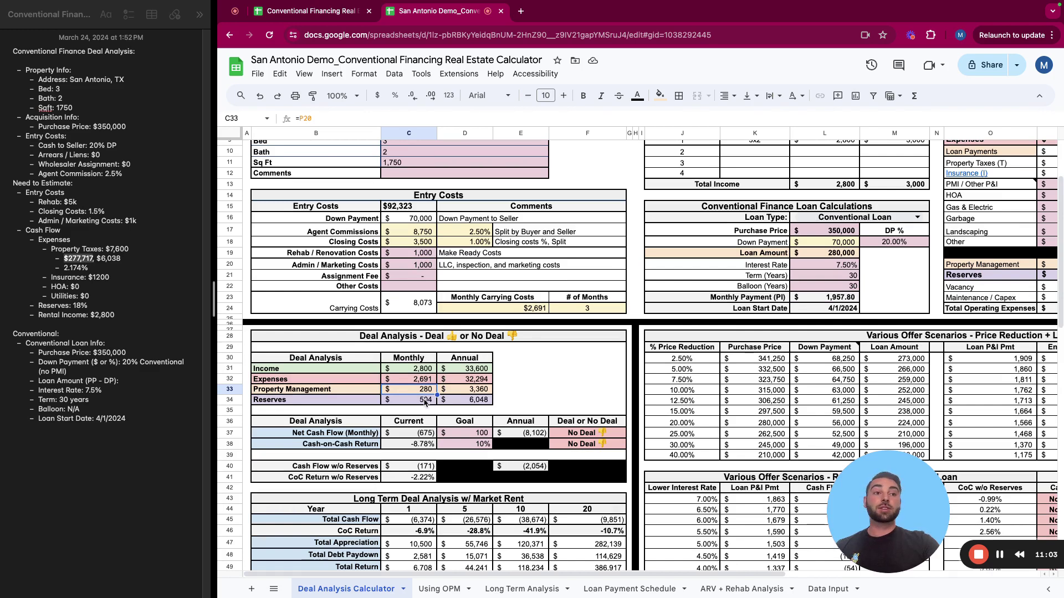
scroll(425, 402, "down", 3)
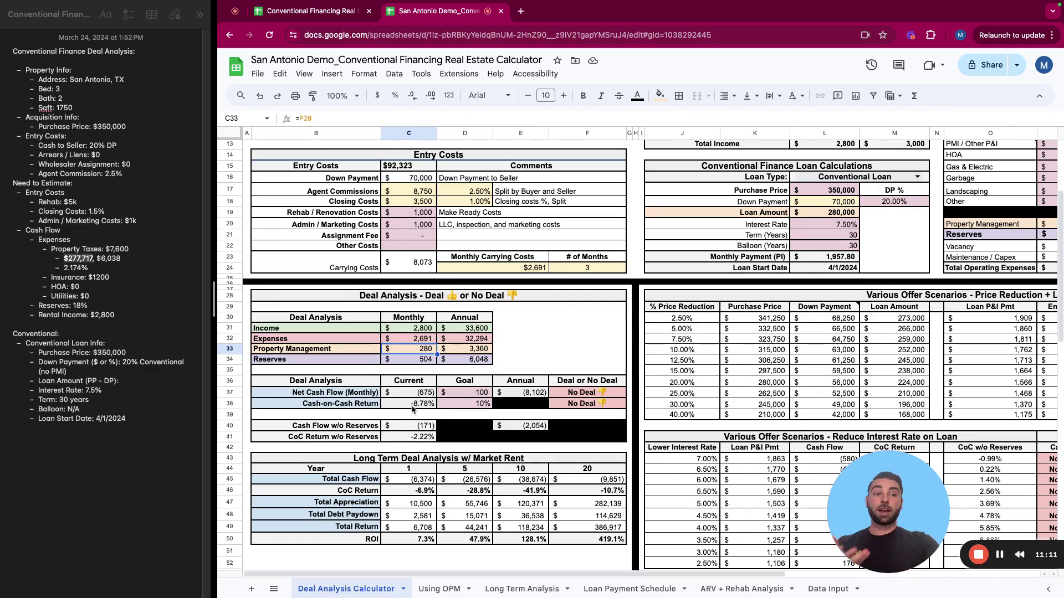
left_click(399, 166)
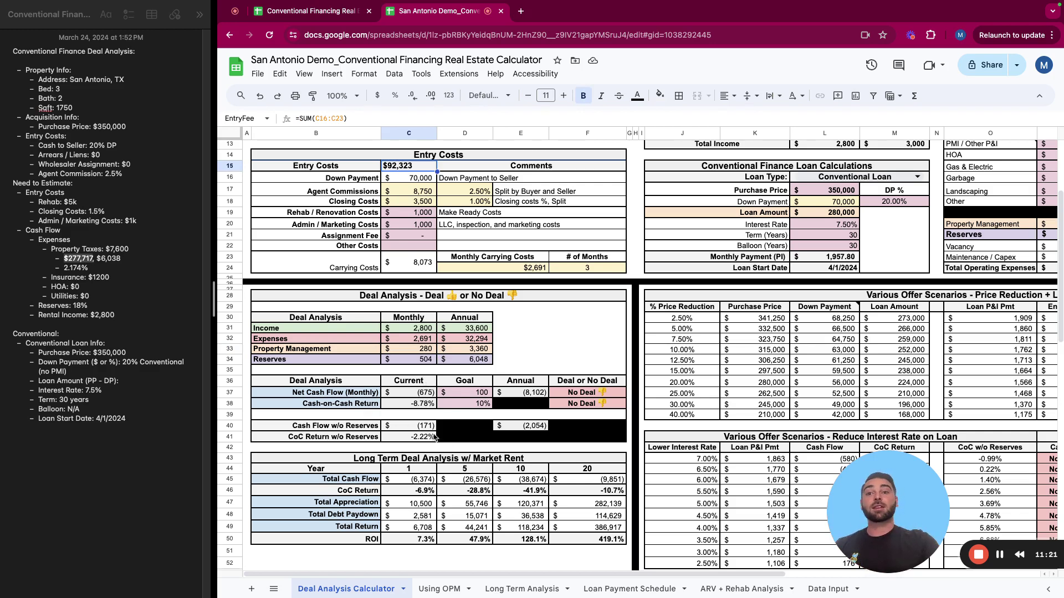
left_click(407, 430)
scroll(319, 436, "down", 1)
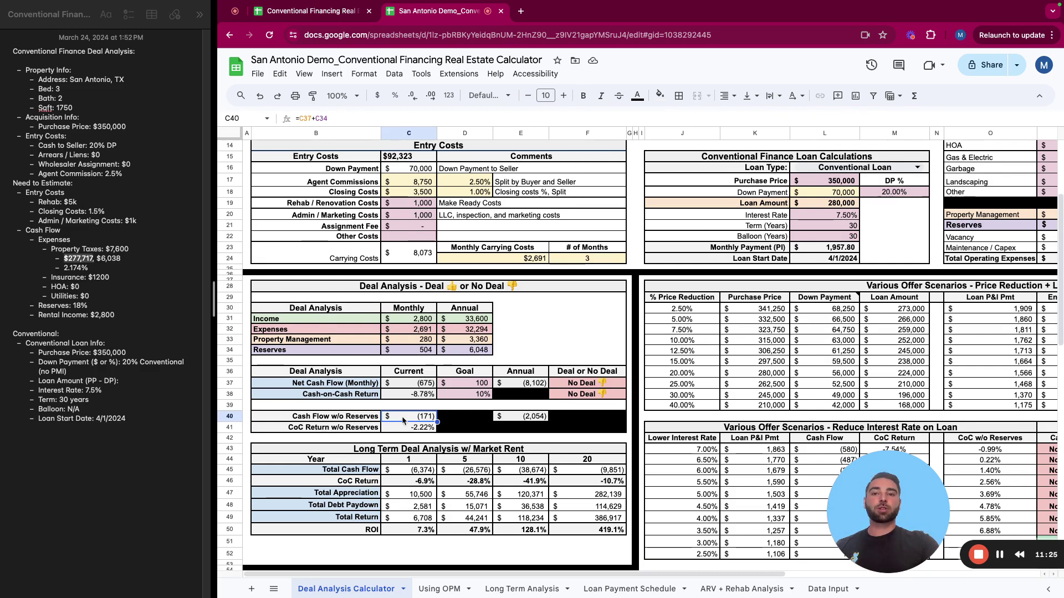
left_click_drag(355, 350, 430, 351)
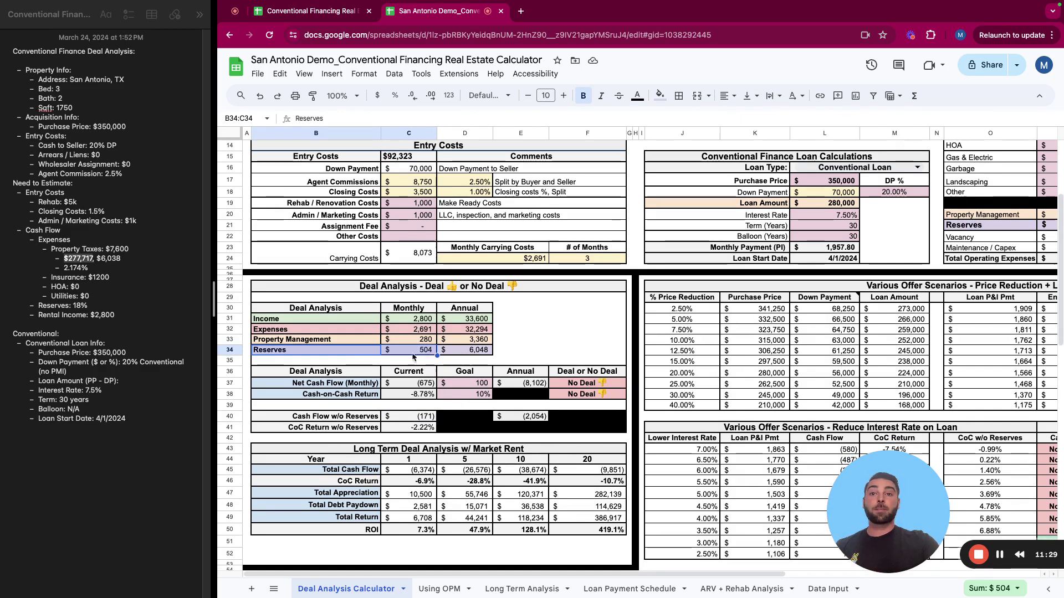
left_click(426, 420)
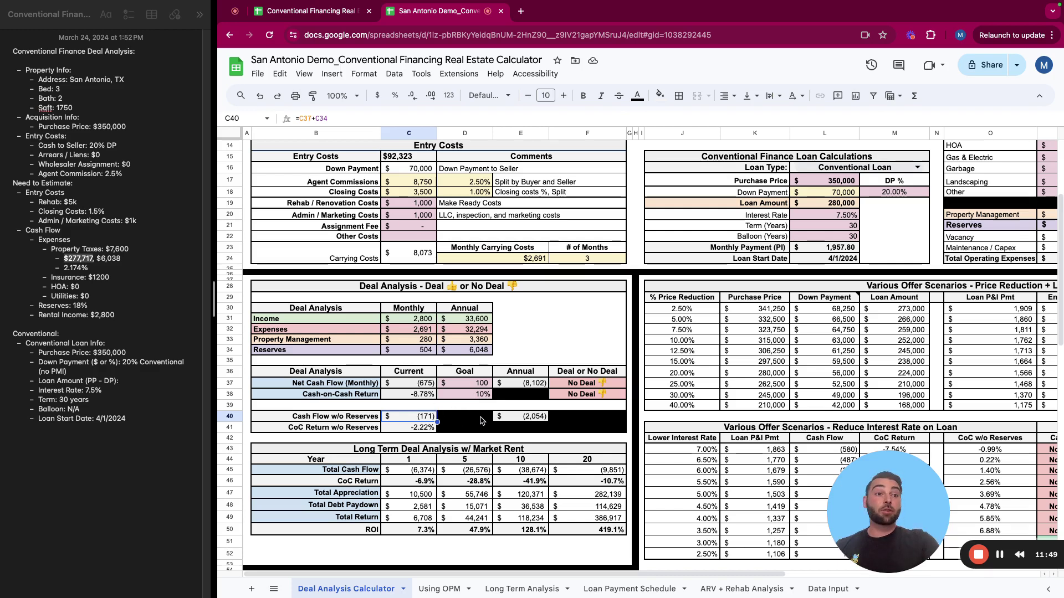
left_click(464, 429)
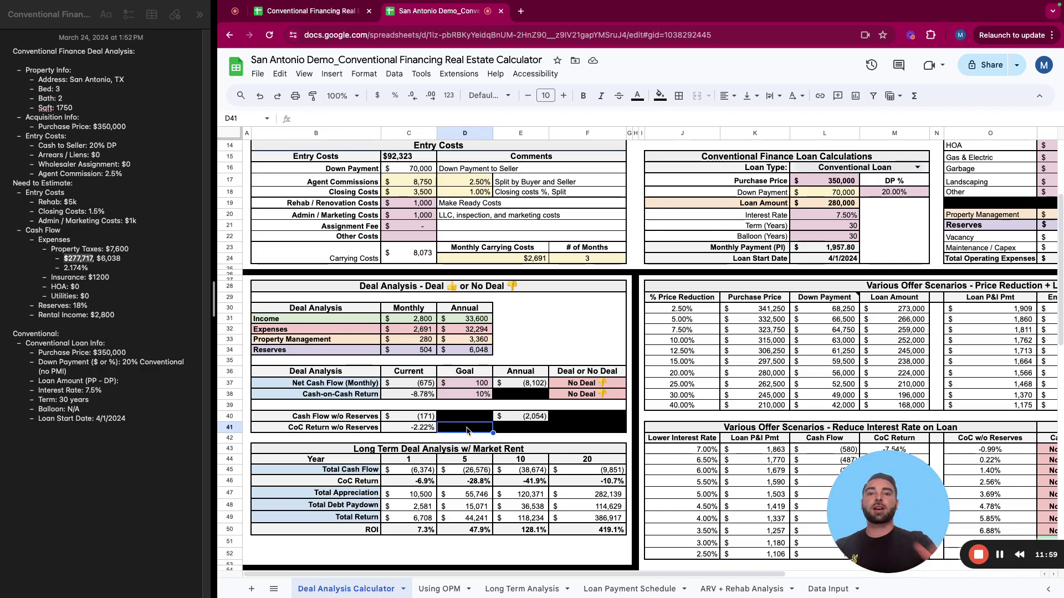
scroll(609, 480, "down", 1)
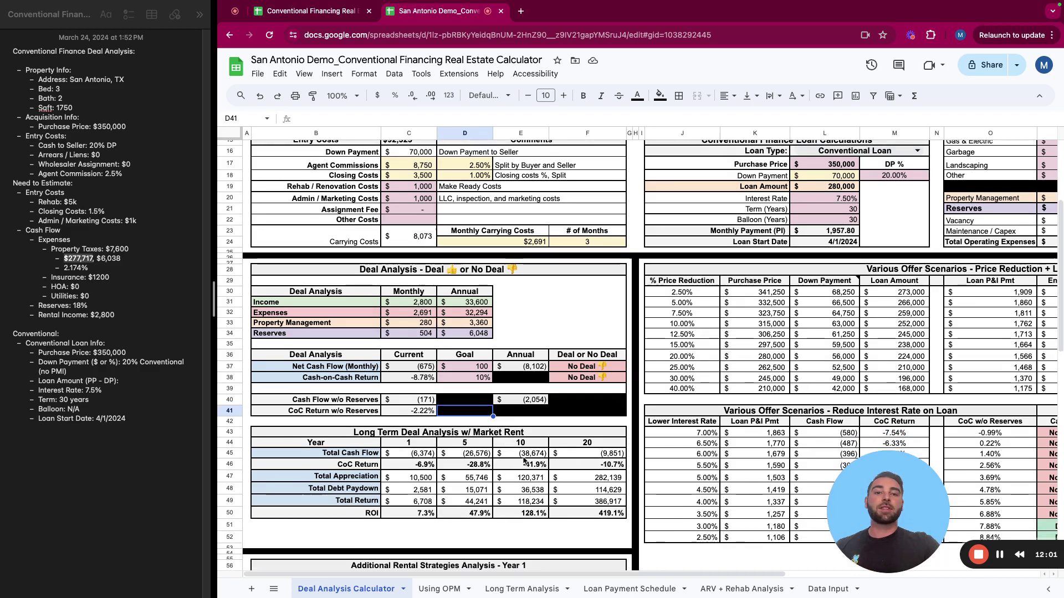
scroll(789, 576, "right", 5)
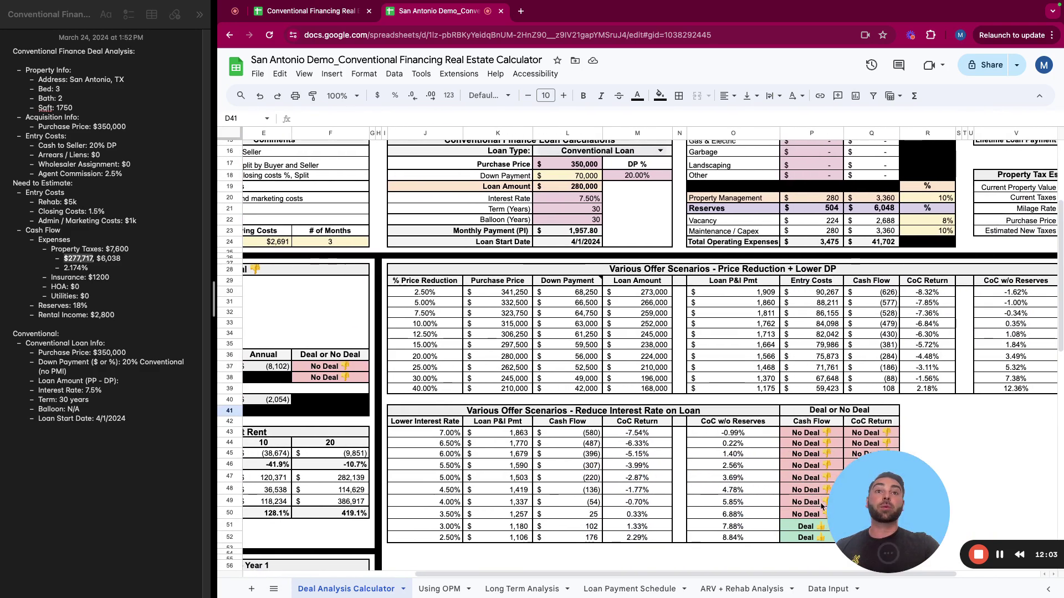
scroll(664, 421, "up", 1)
scroll(664, 422, "up", 1)
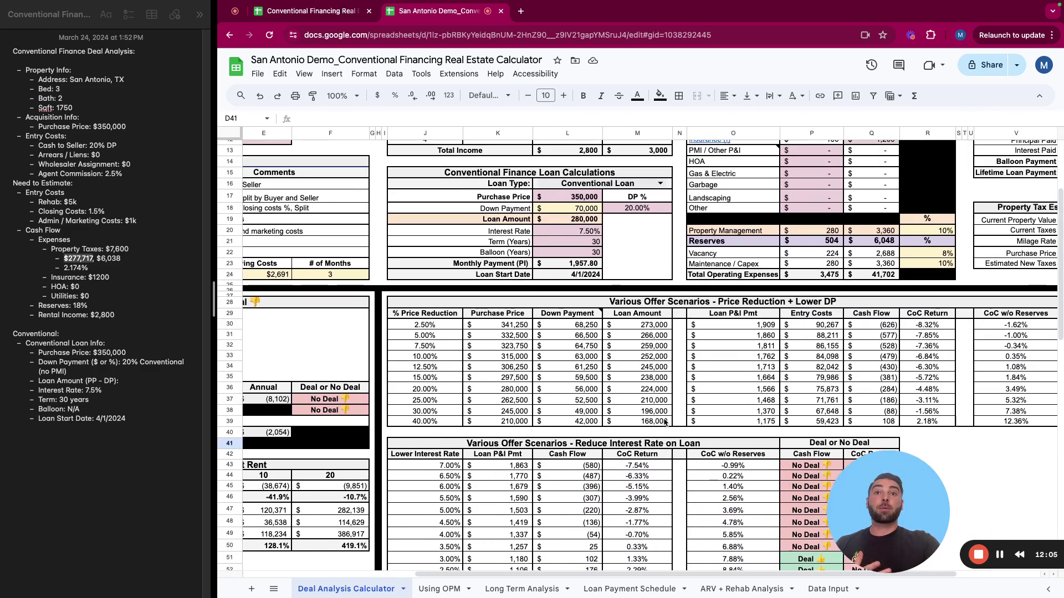
scroll(664, 422, "up", 1)
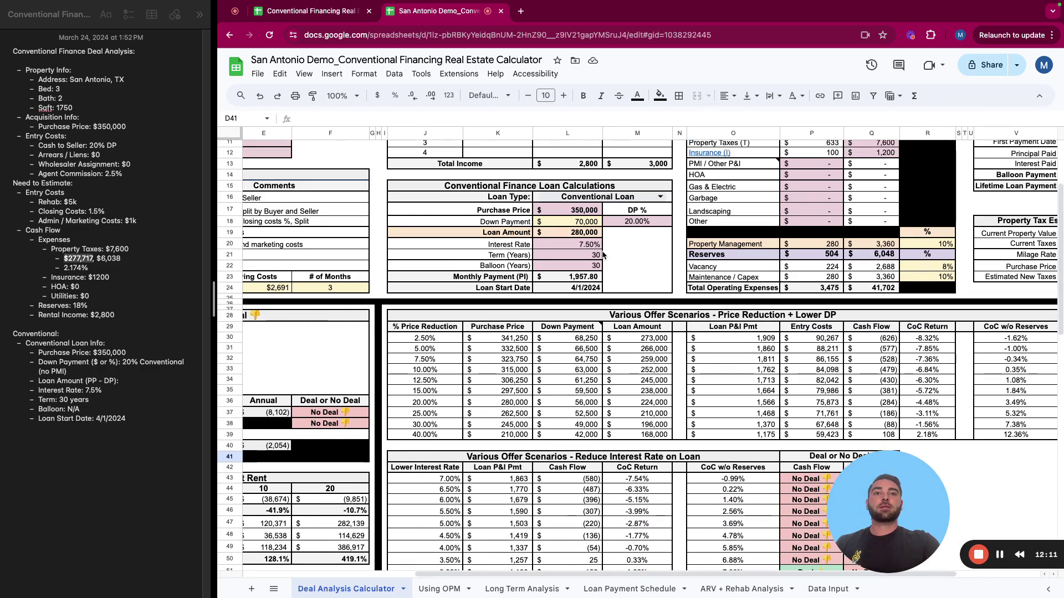
left_click(634, 222)
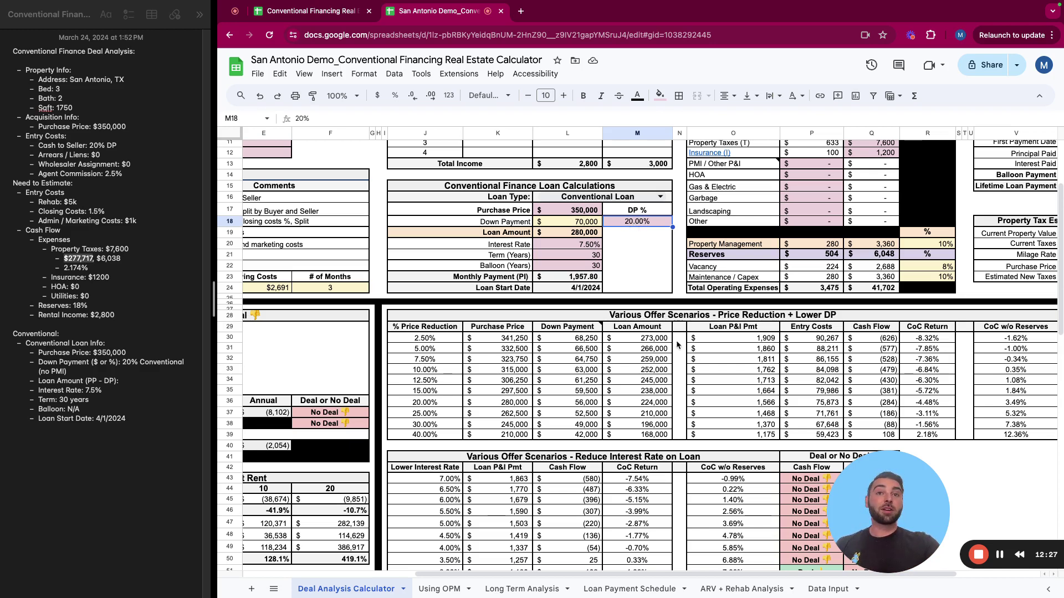
left_click_drag(811, 576, 643, 576)
scroll(640, 555, "right", 3)
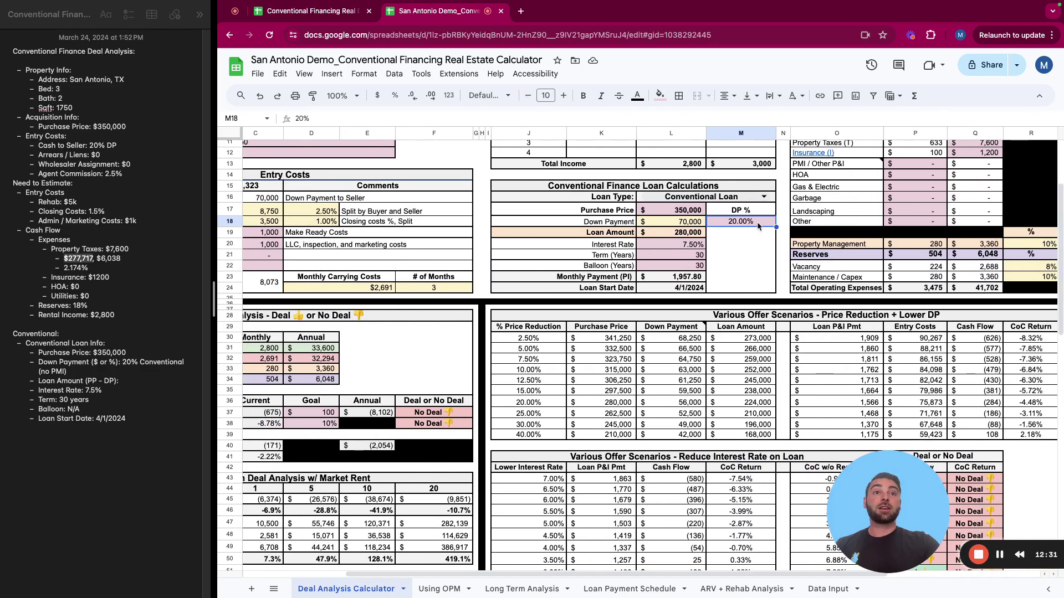
type("30")
key("Return")
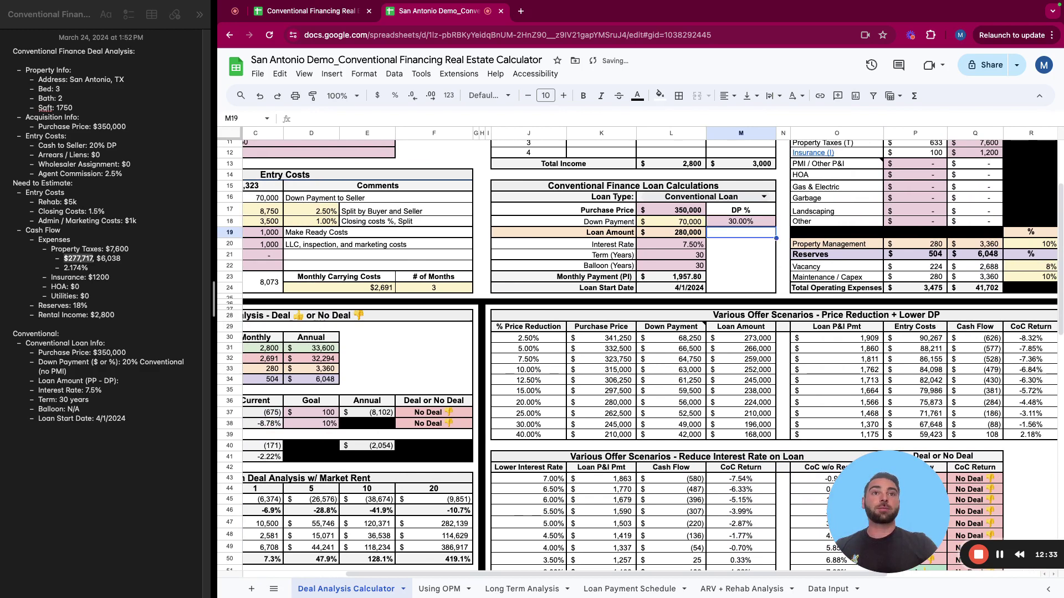
left_click(704, 222)
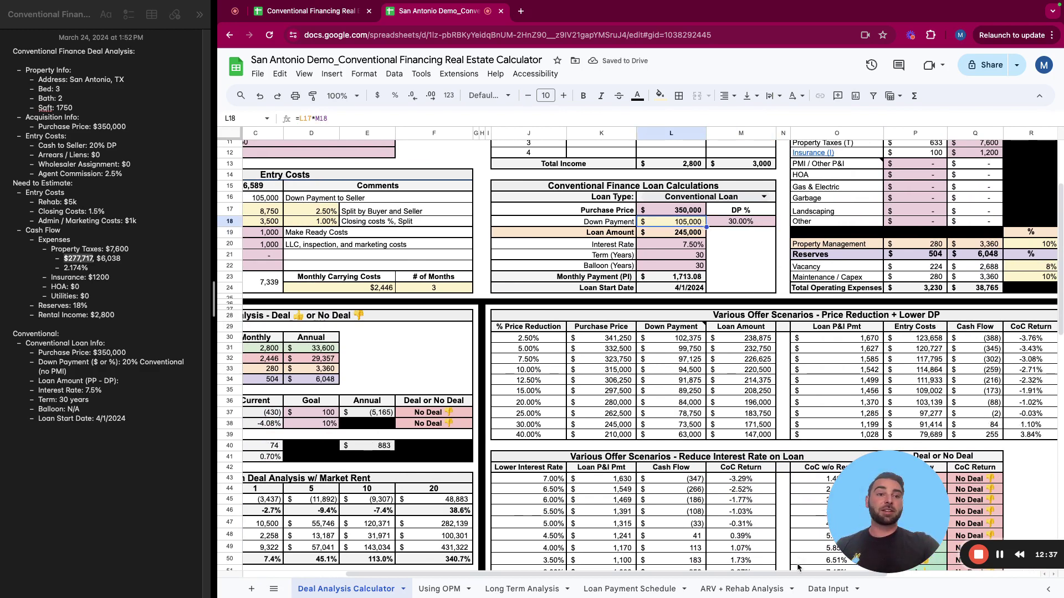
scroll(798, 568, "left", 1)
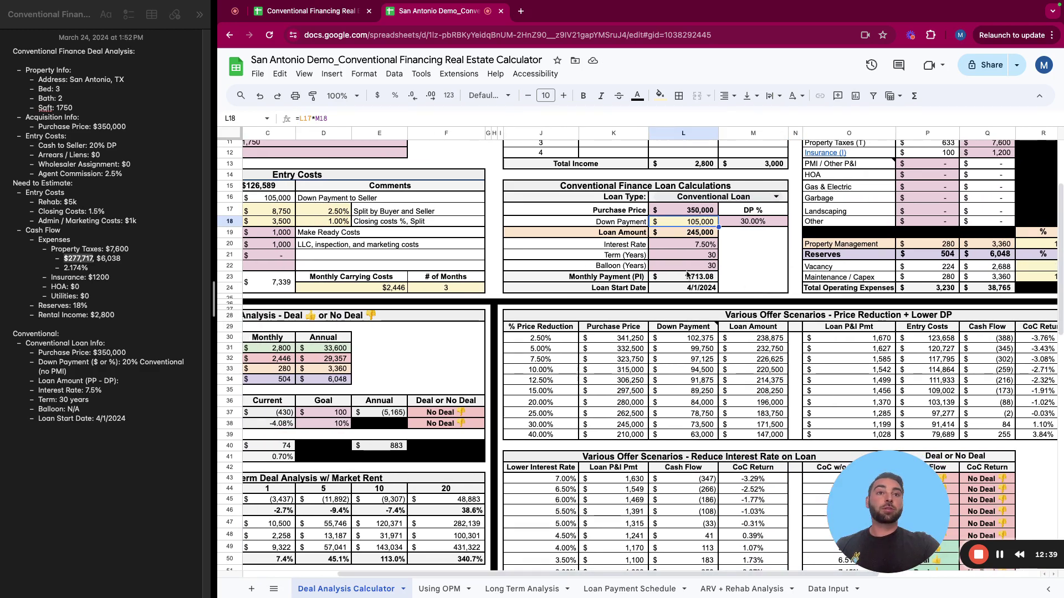
scroll(499, 387, "left", 5)
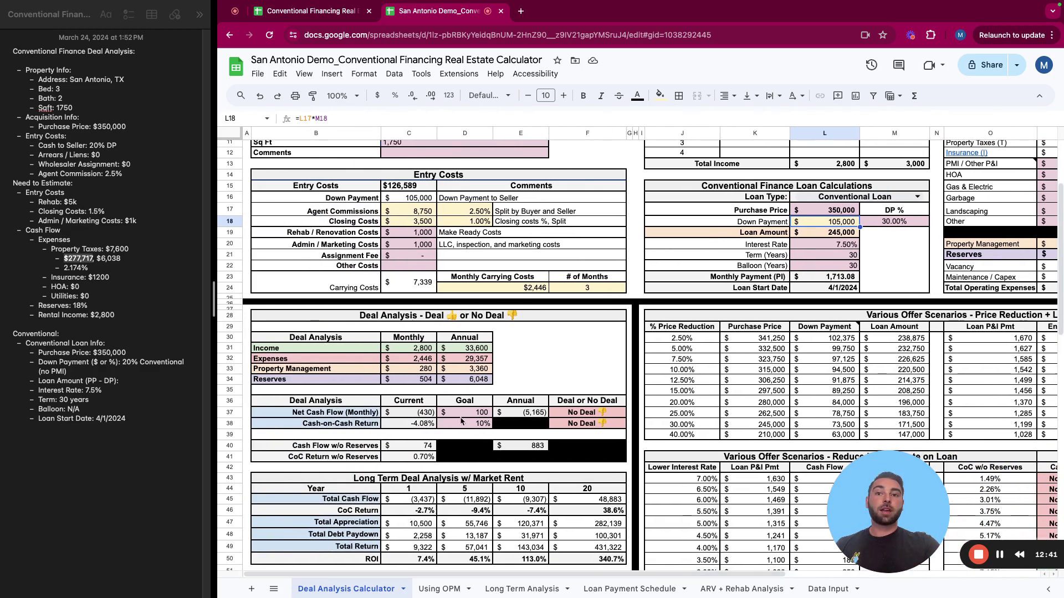
left_click(424, 413)
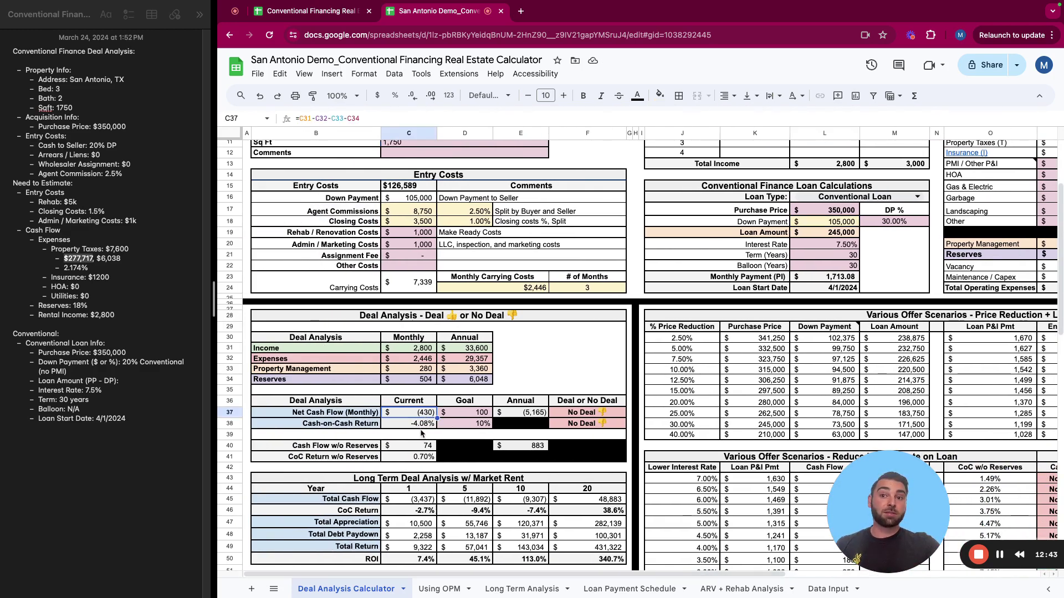
left_click_drag(353, 448, 420, 450)
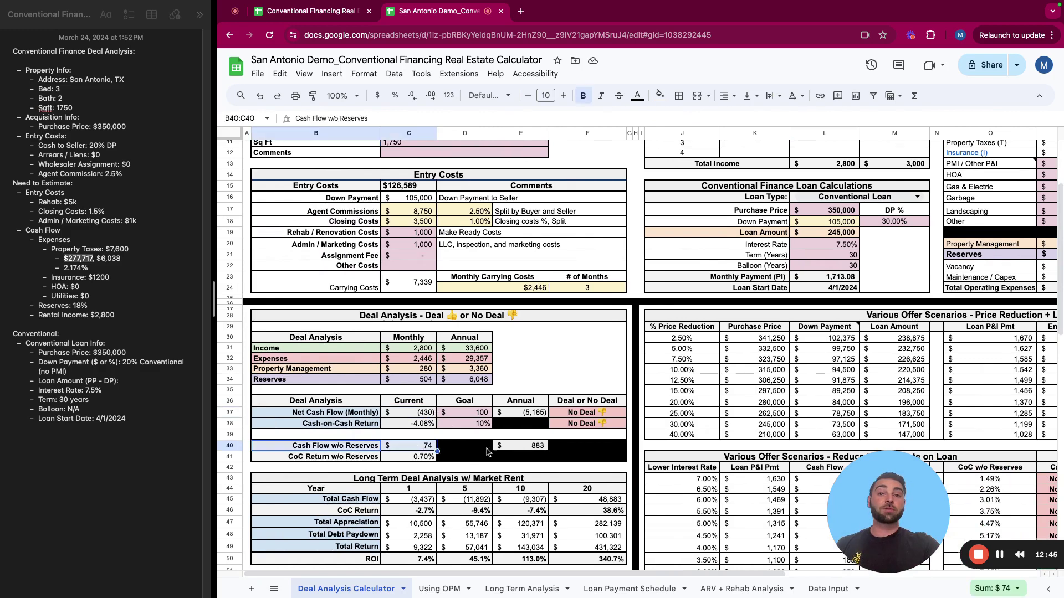
left_click(442, 447)
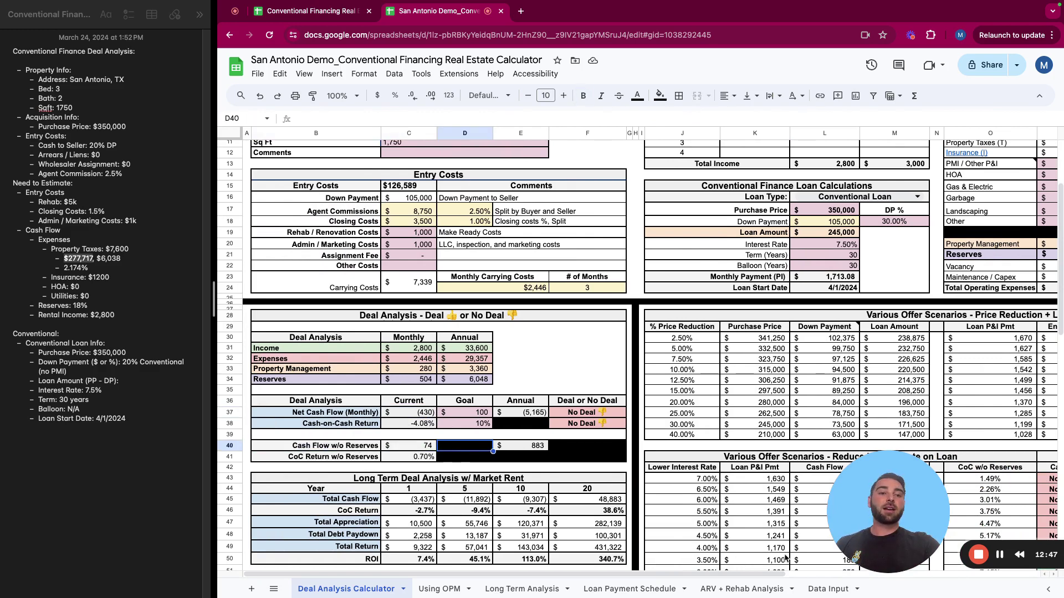
scroll(775, 573, "right", 3)
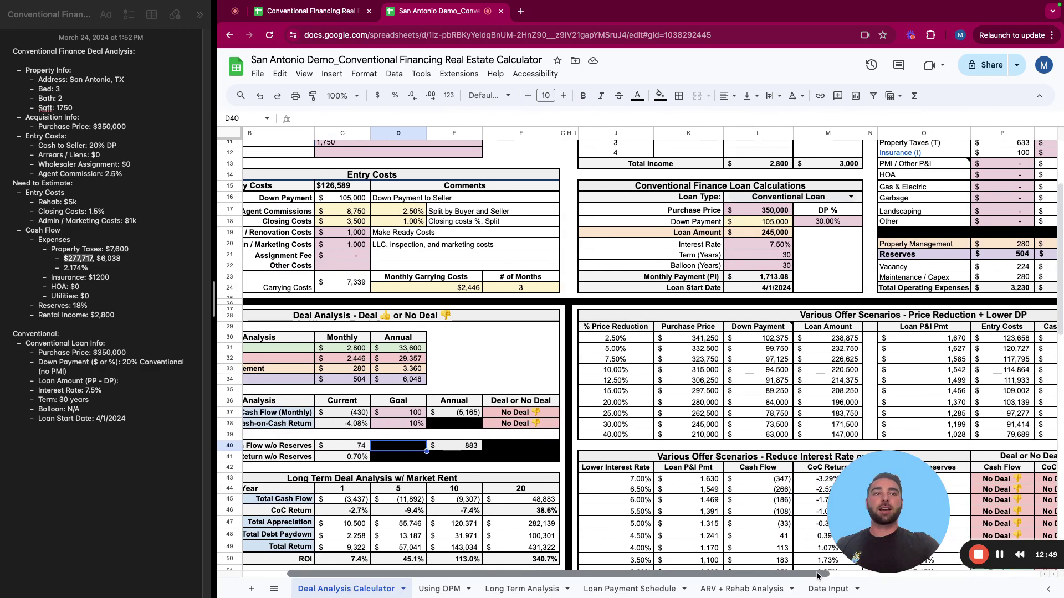
left_click(795, 257)
key("ctrl+z")
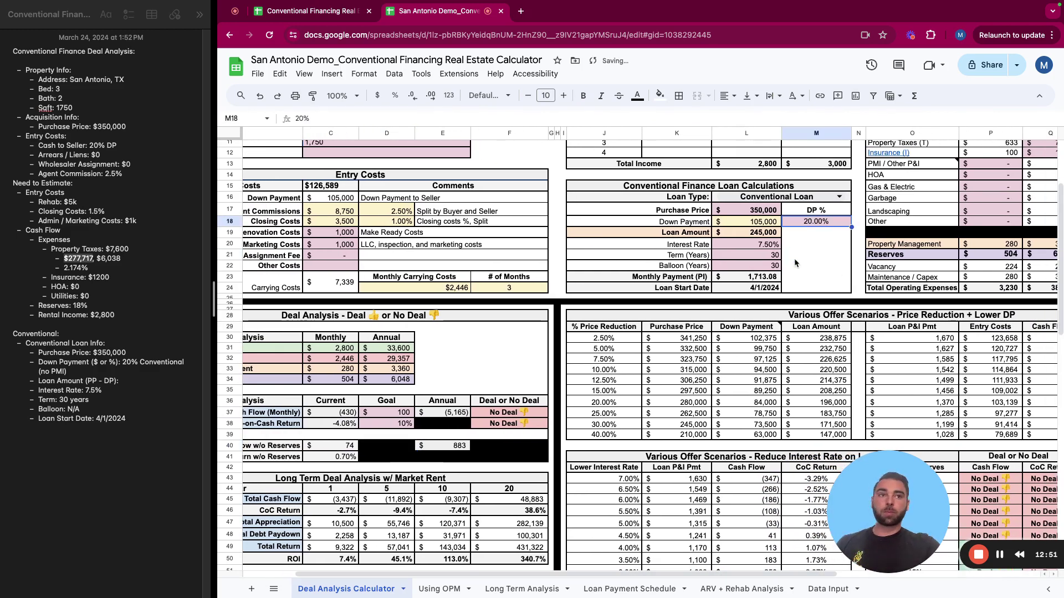
Try a 7% interest rate in L20.
left_click(768, 245)
left_click(757, 211)
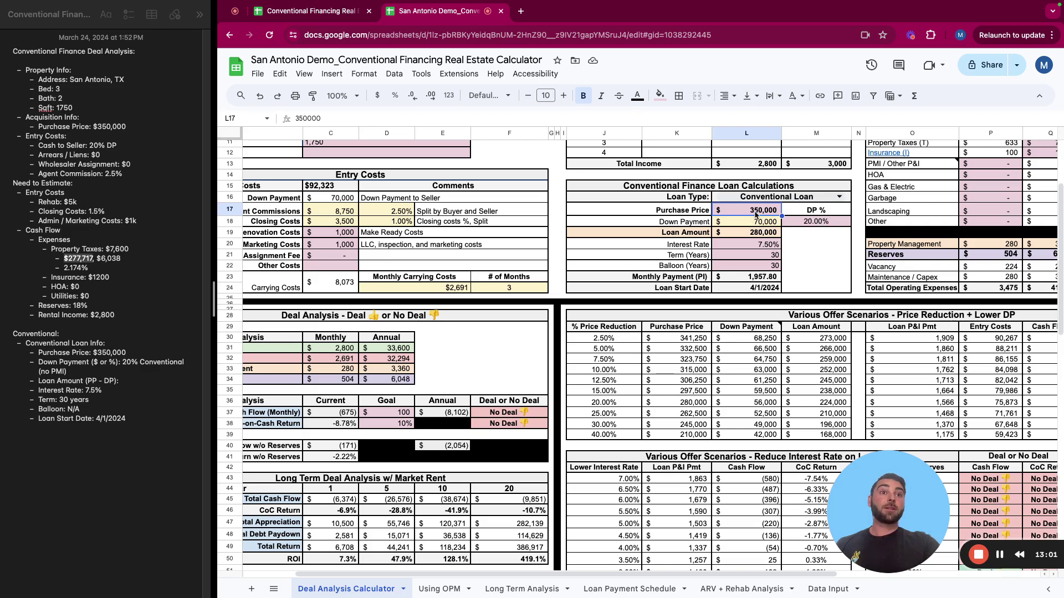
left_click(762, 241)
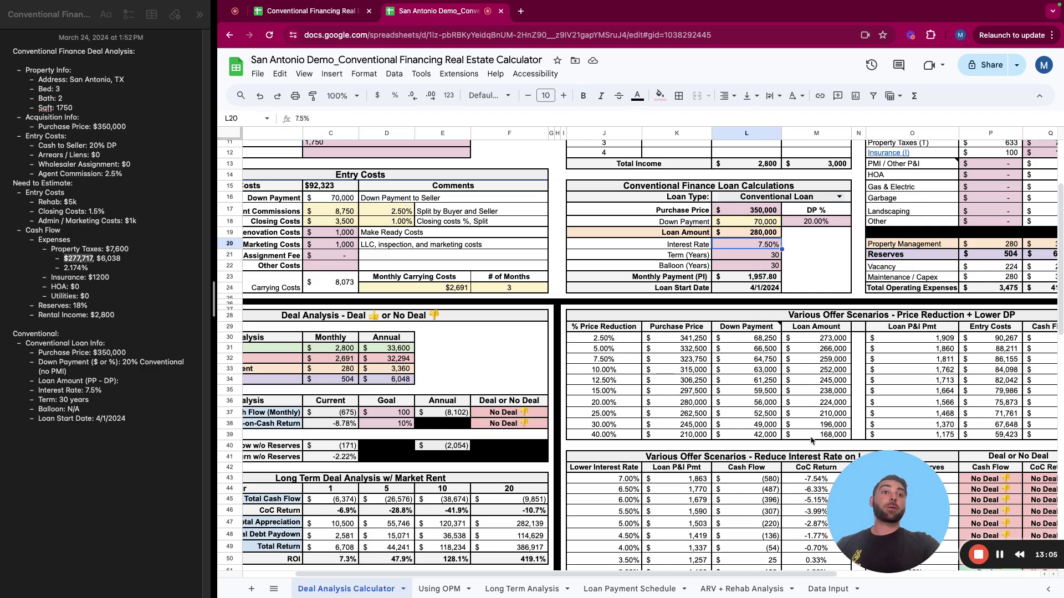
scroll(810, 432, "down", 1)
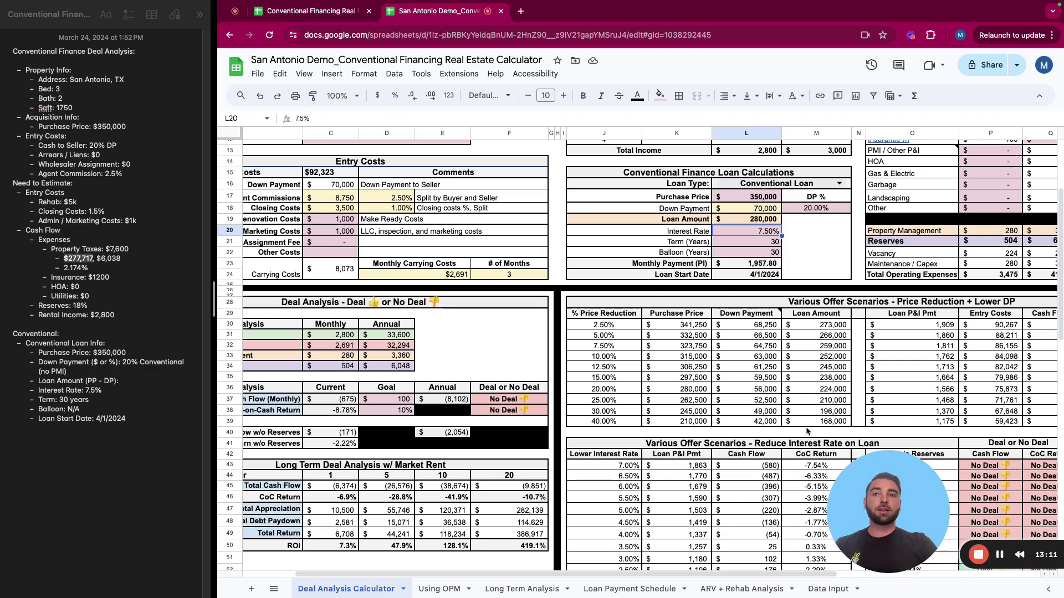
type("7")
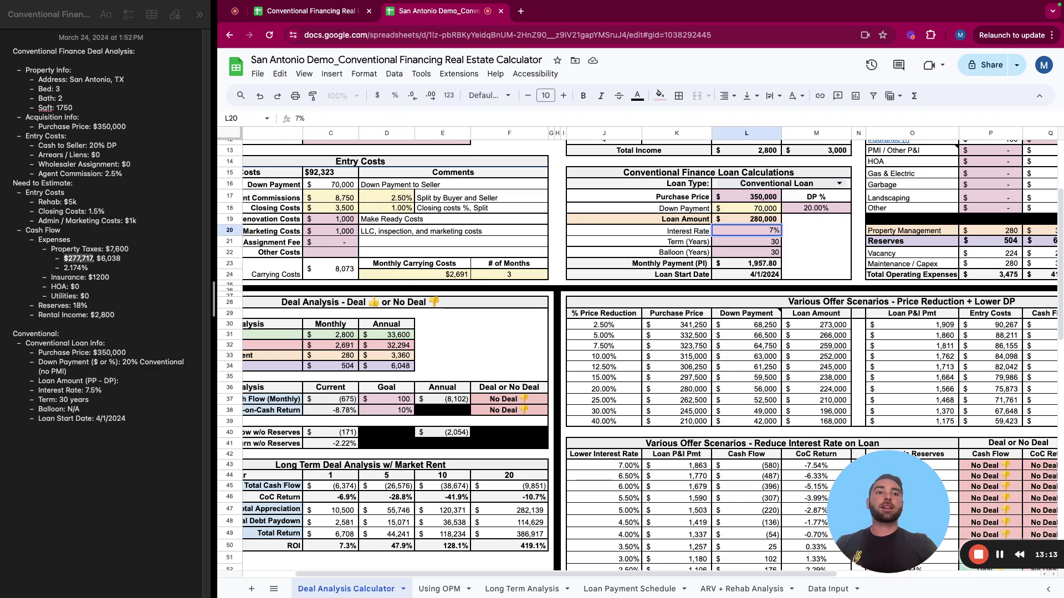
key("Return")
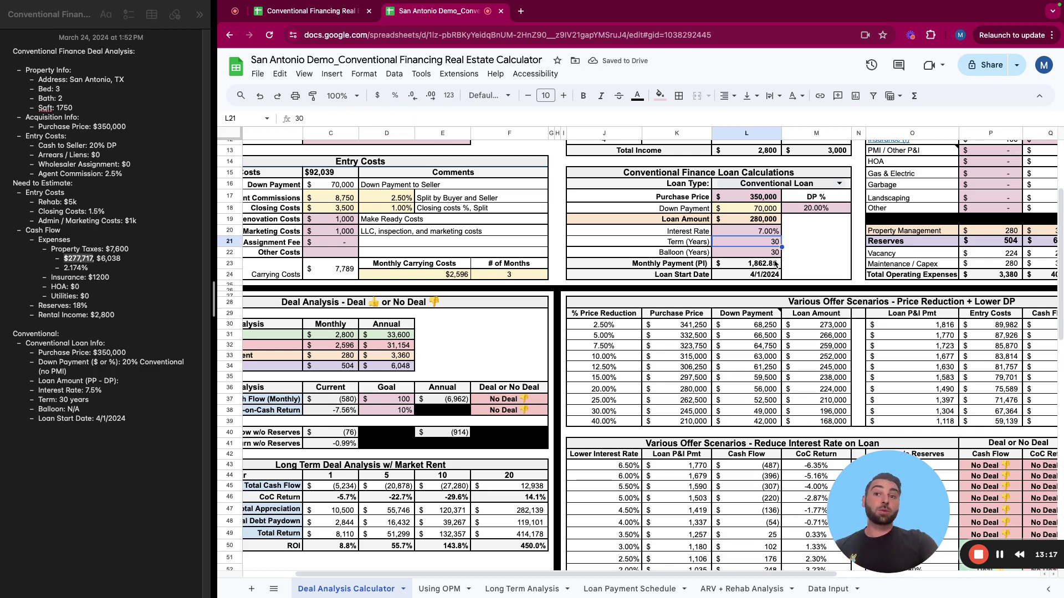
Check the monthly net cash flow, then drop the interest rate to 5.75%.
left_click(335, 403)
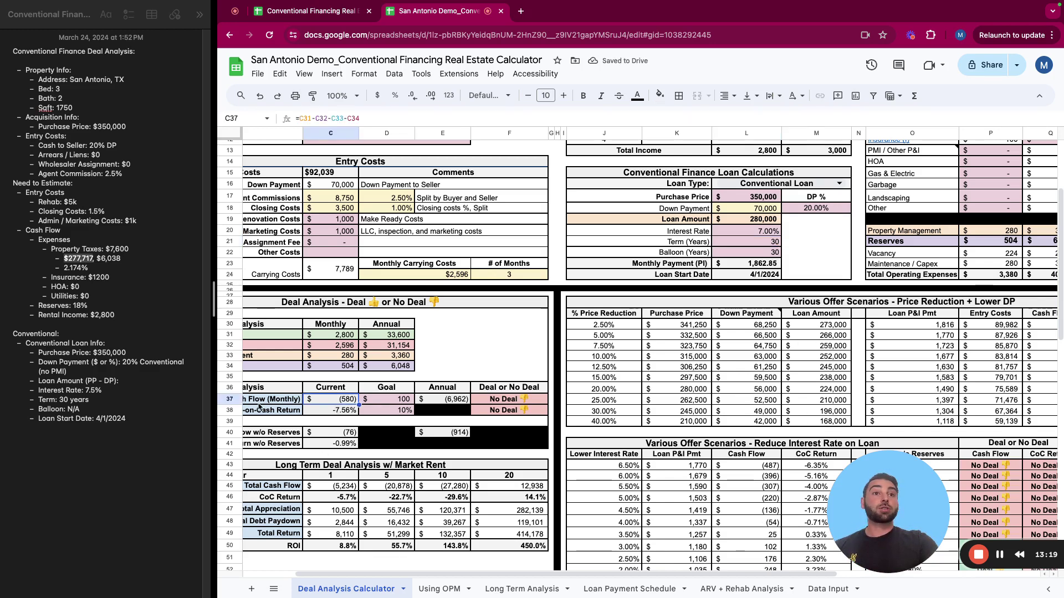
scroll(779, 427, "down", 1)
left_click(767, 229)
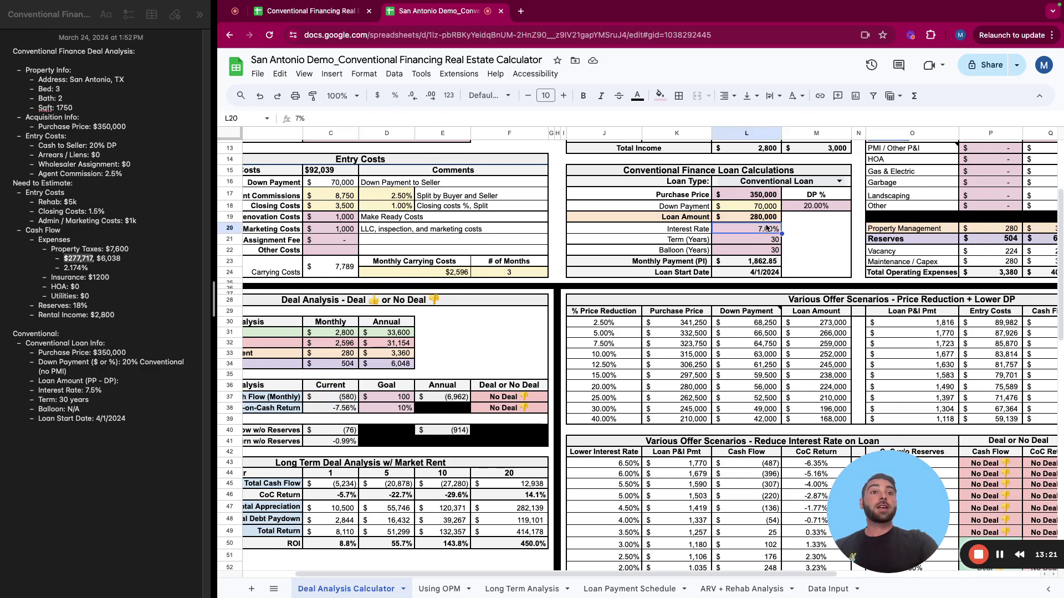
type("5.75")
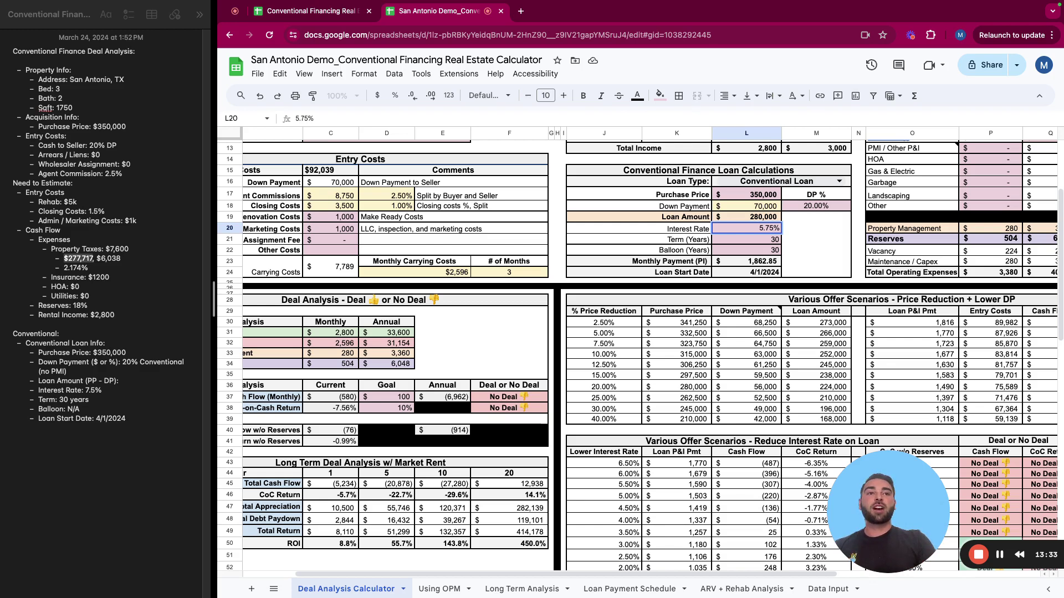
key("Return")
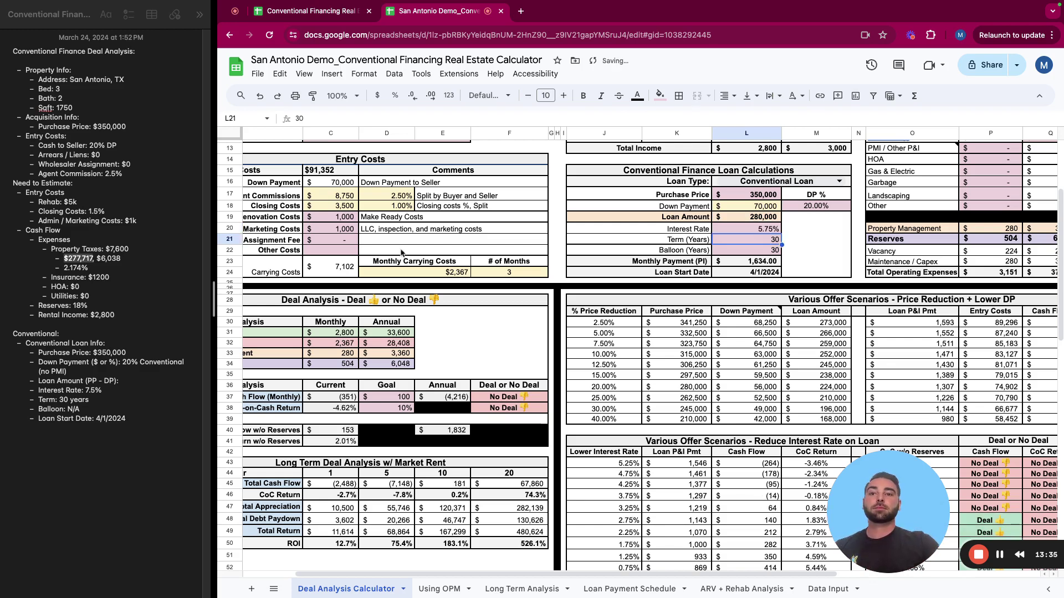
left_click(347, 198)
left_click(348, 217)
left_click(347, 206)
left_click(346, 119)
type("+5000")
key("Return")
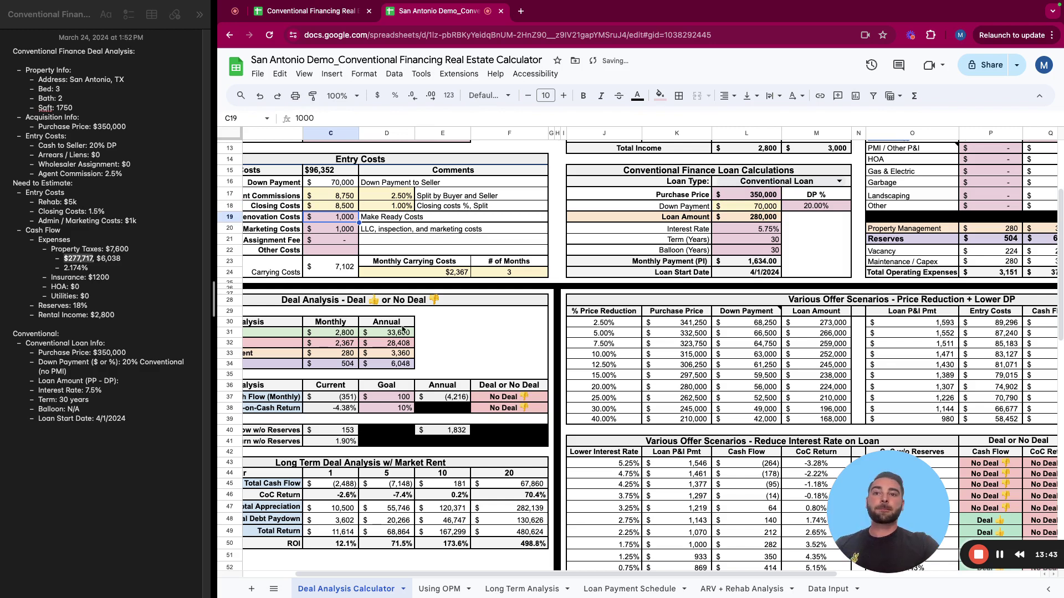
left_click(396, 353)
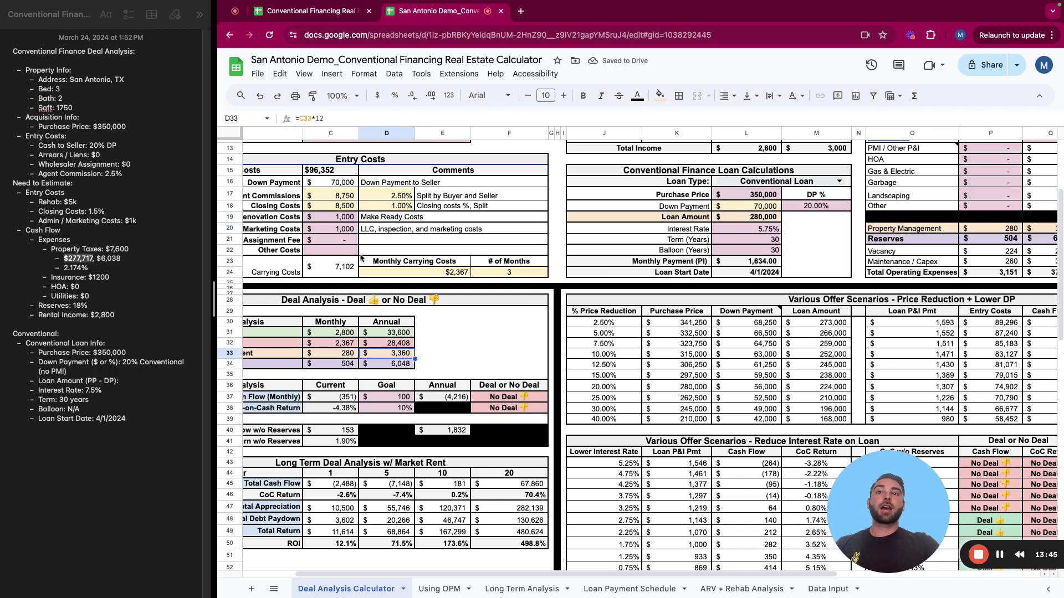
left_click(341, 398)
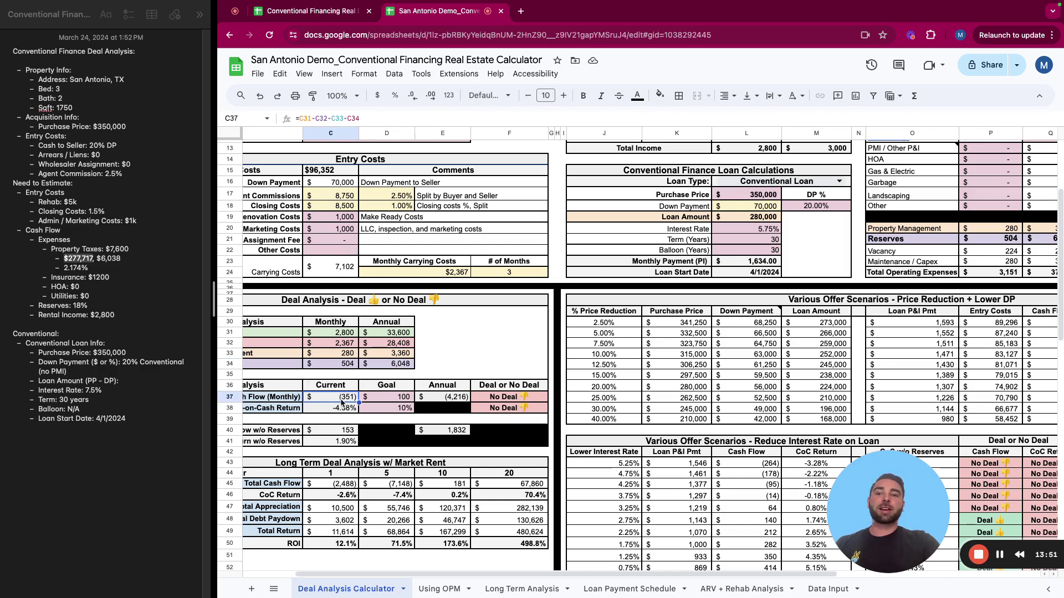
scroll(341, 398, "down", 1)
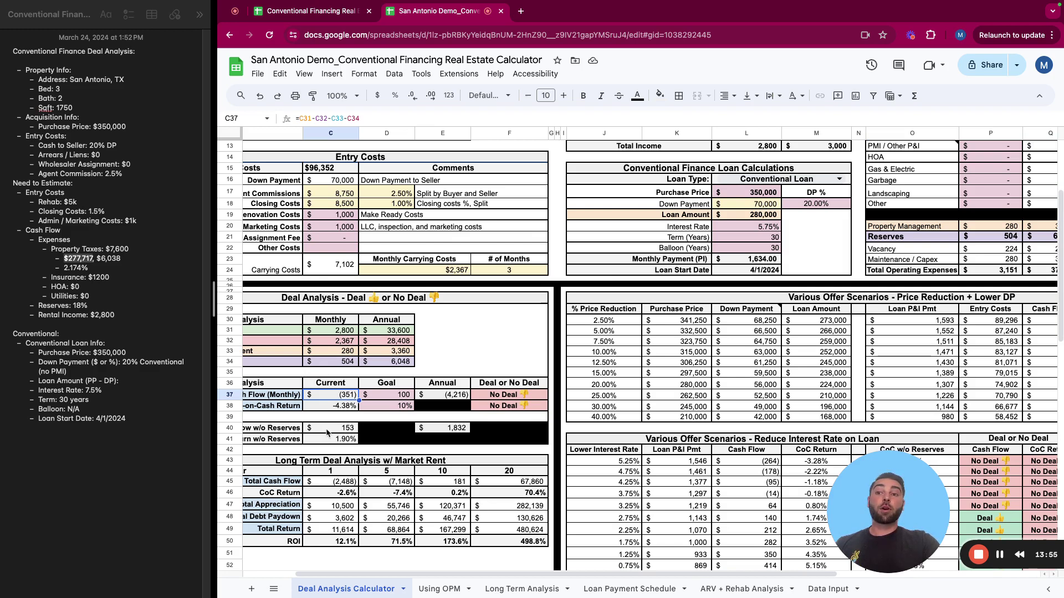
left_click(274, 432)
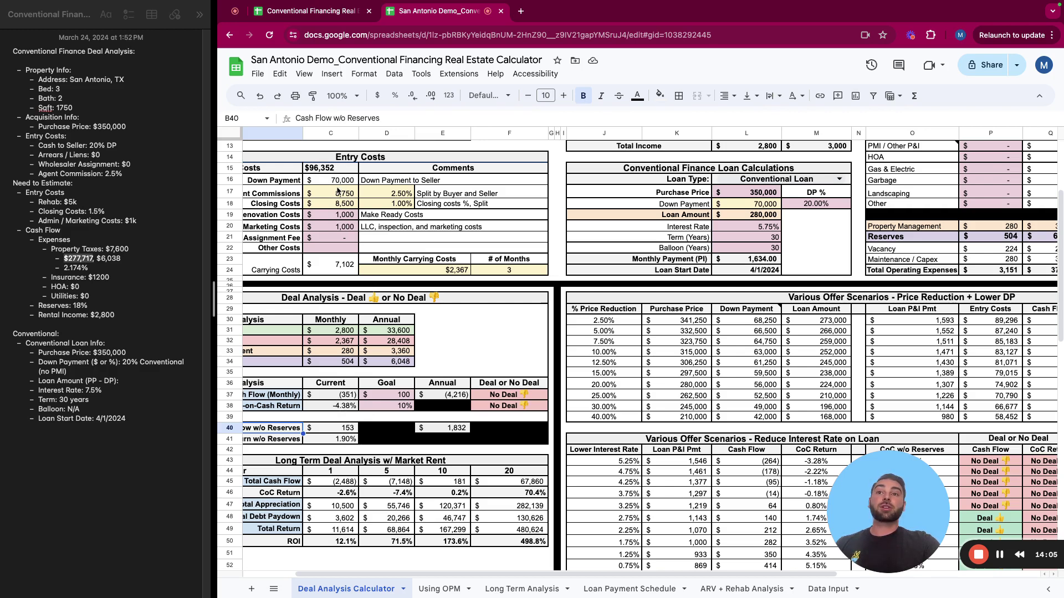
Undo the rate edit so the loan returns to 7.5% interest and a $1,957.80 payment.
left_click(673, 302)
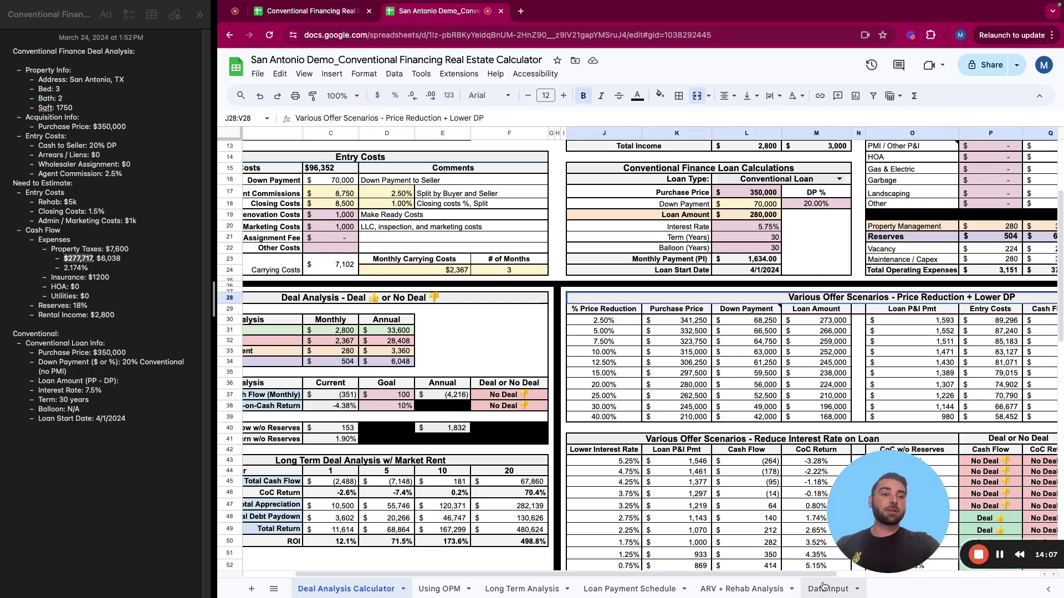
left_click_drag(815, 576, 858, 577)
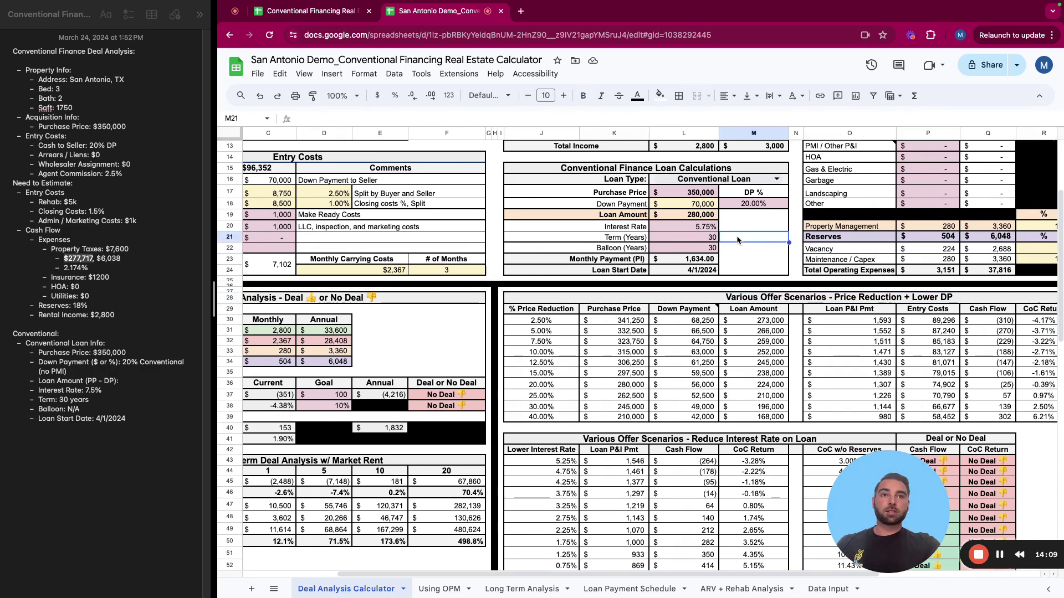
key("super+z")
key("super+z")
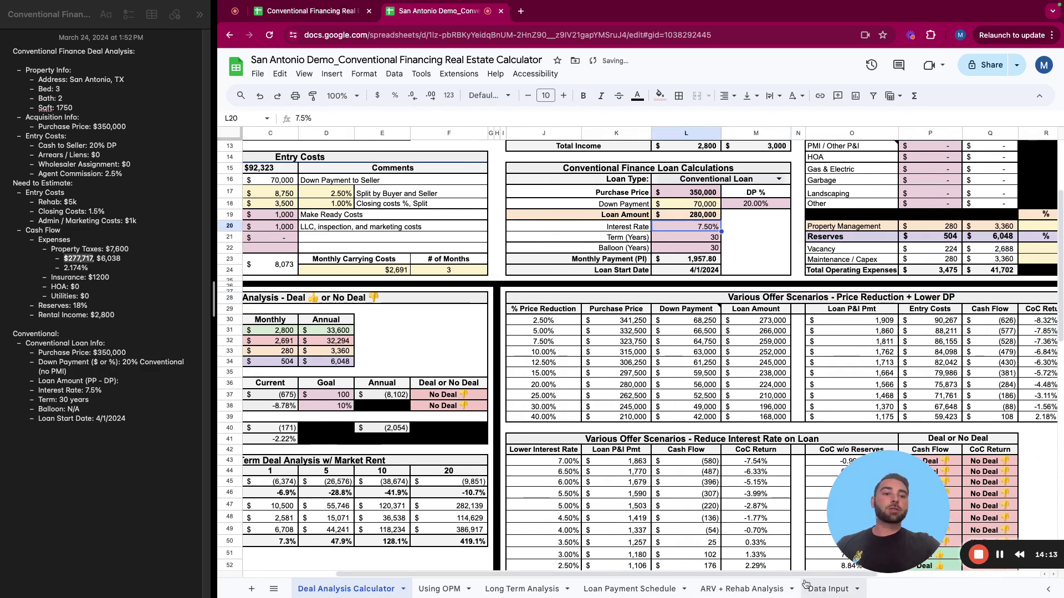
Review the 5% and 40% price reduction rows, their Deal verdict and reduced purchase price formulas.
left_click_drag(826, 577, 949, 569)
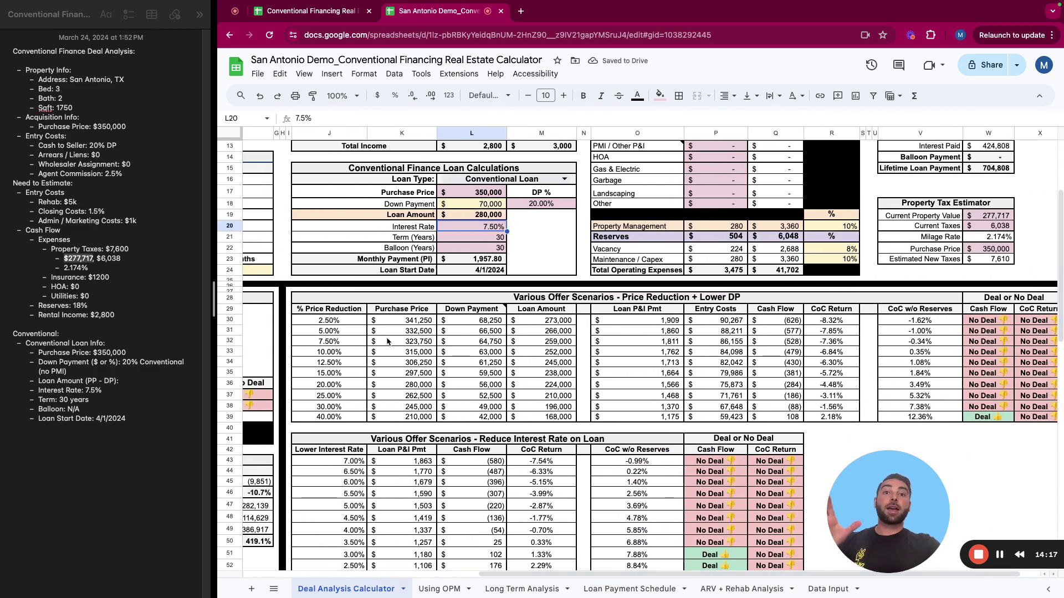
left_click(333, 331)
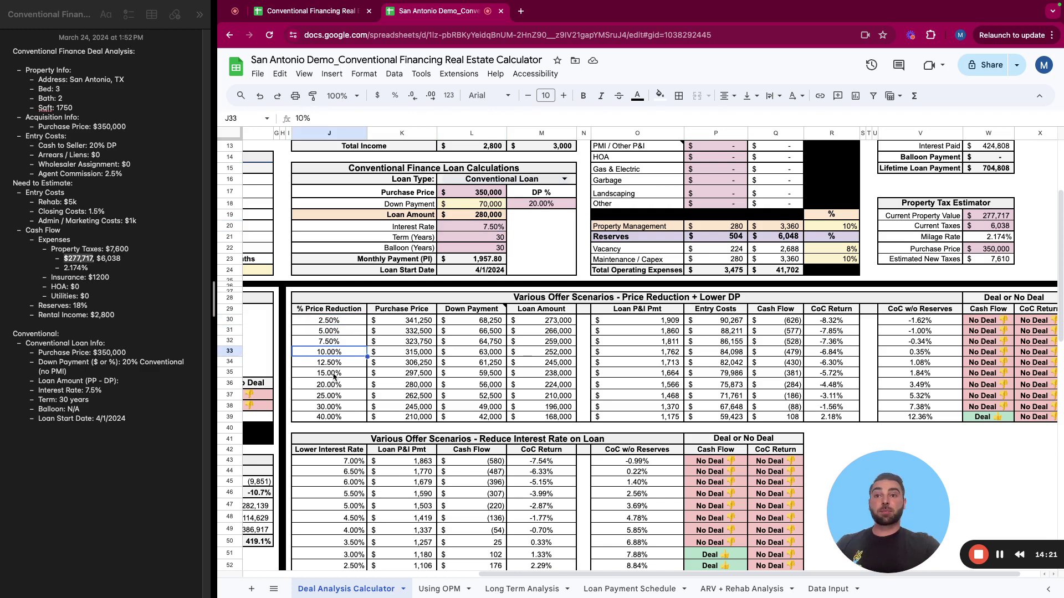
left_click(333, 418)
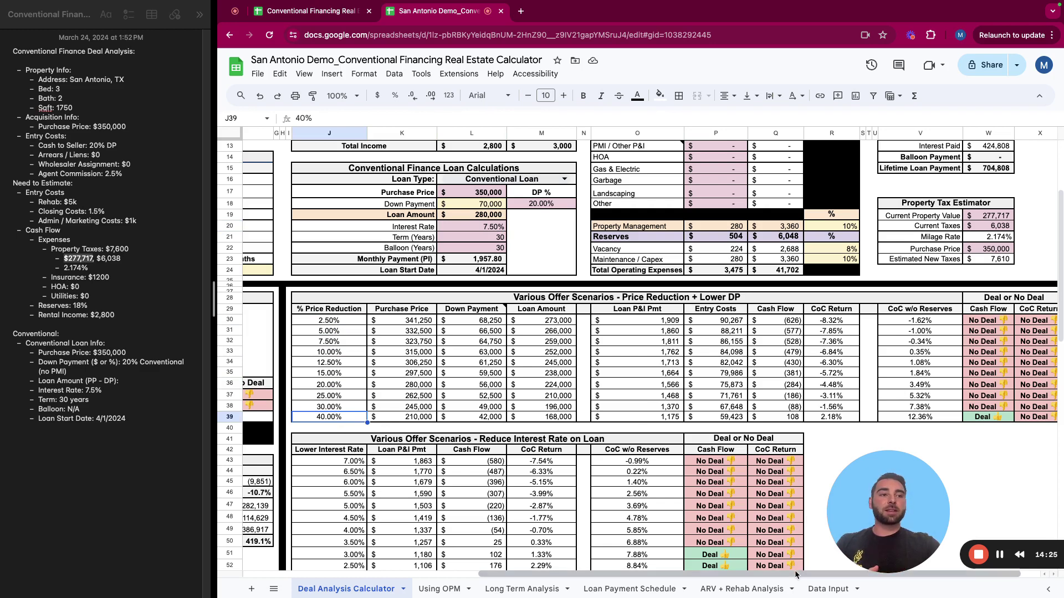
left_click(986, 421)
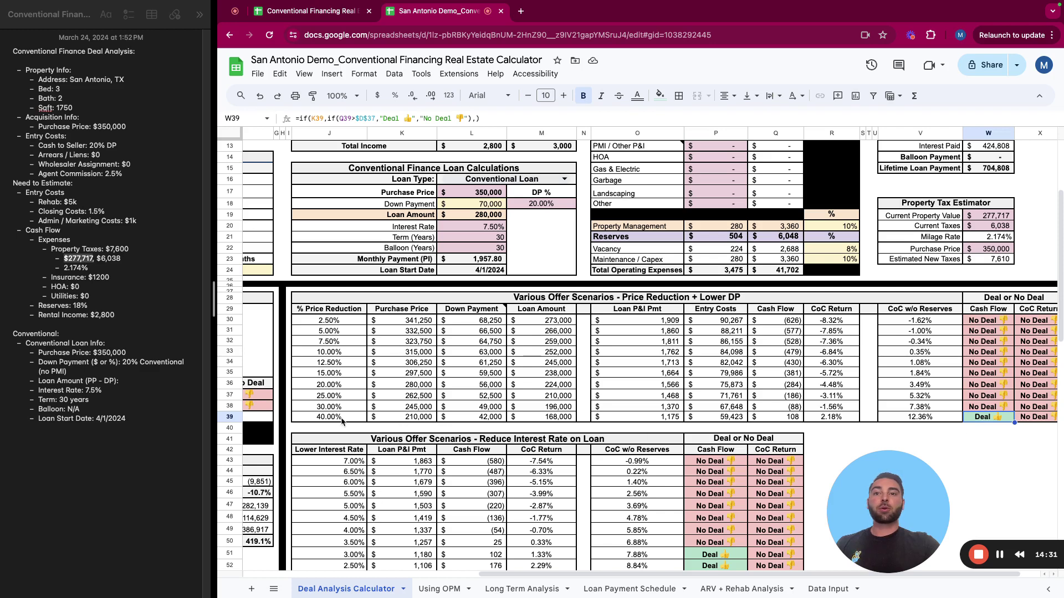
left_click(363, 419)
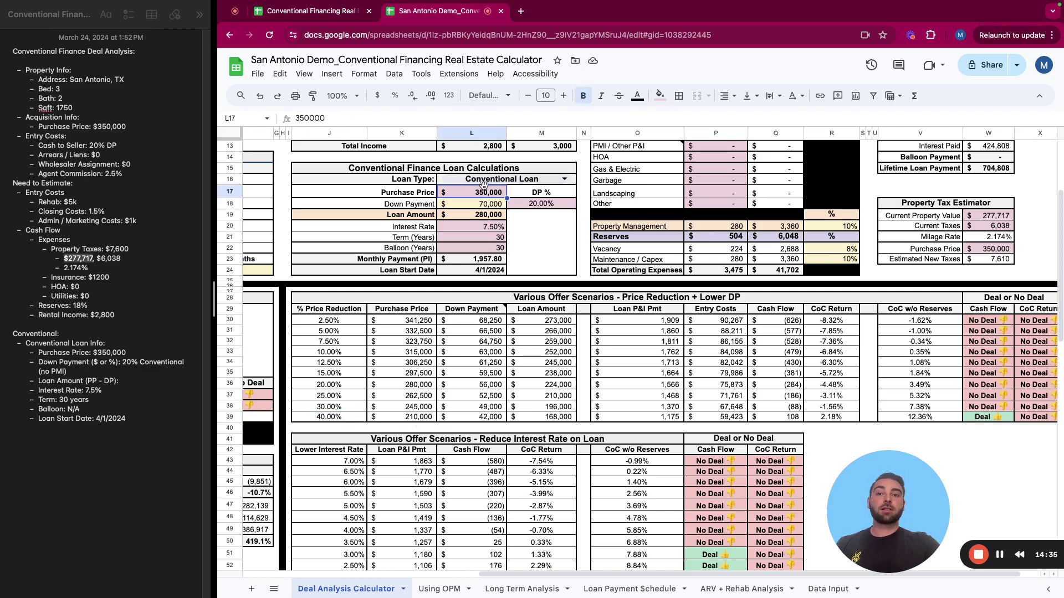
left_click(417, 421)
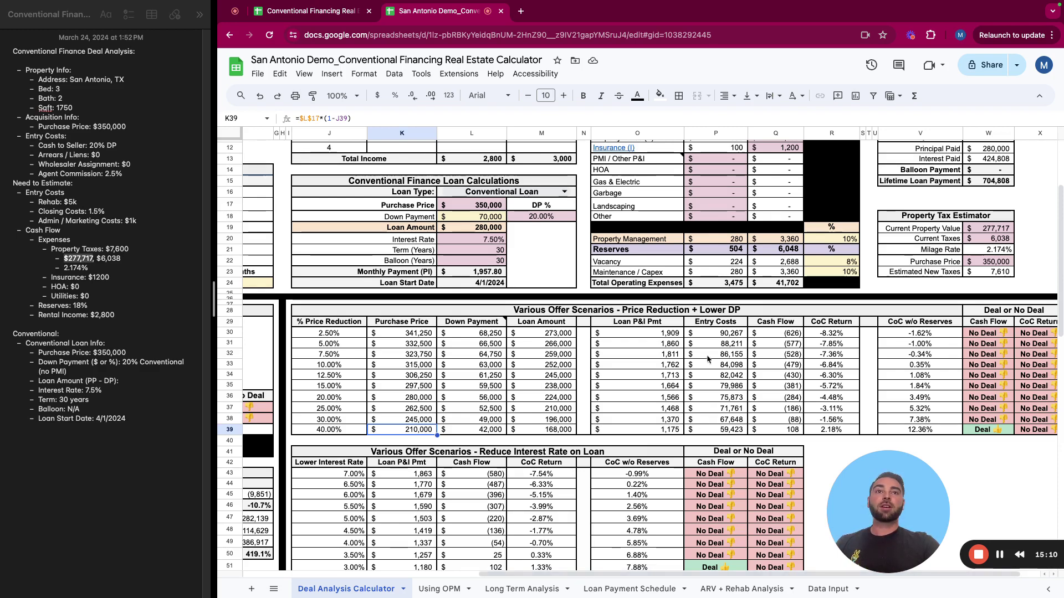
scroll(720, 311, "up", 1)
scroll(720, 311, "up", 3)
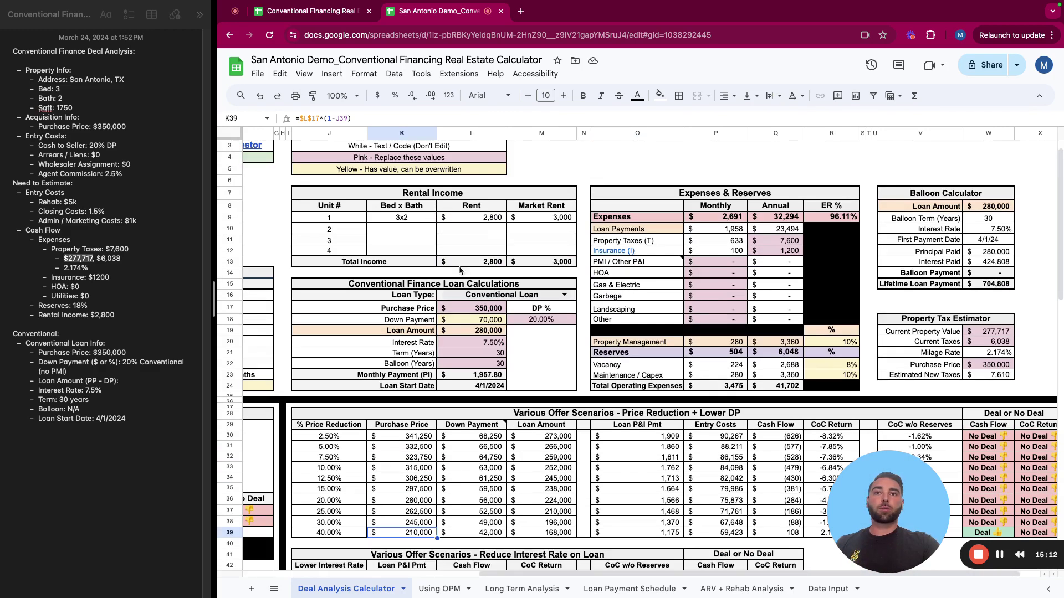
scroll(732, 213, "down", 2)
left_click_drag(732, 213, 707, 265)
left_click(720, 254)
scroll(681, 305, "down", 1)
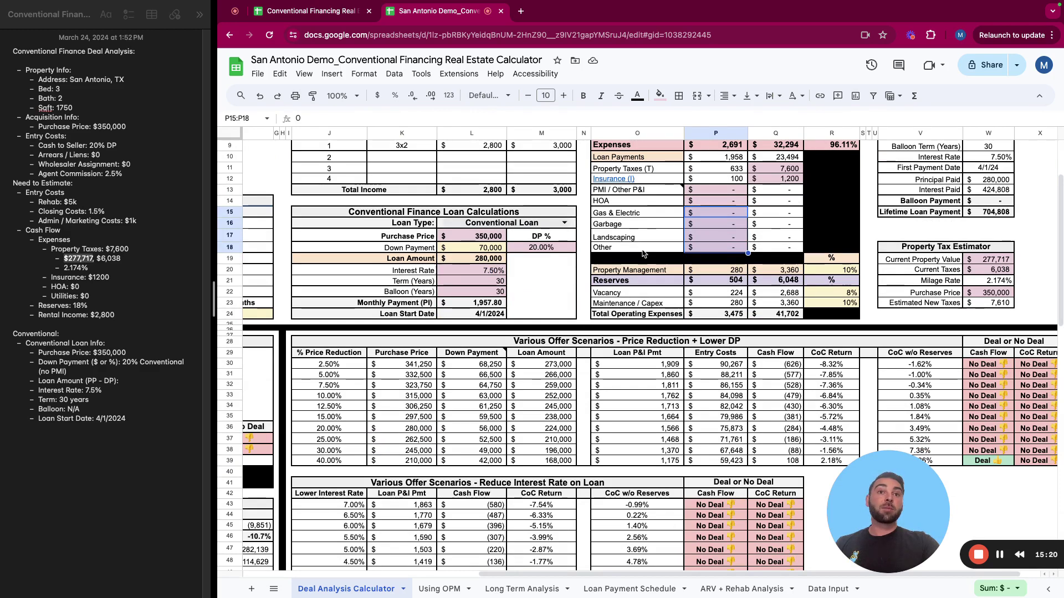
left_click(675, 227)
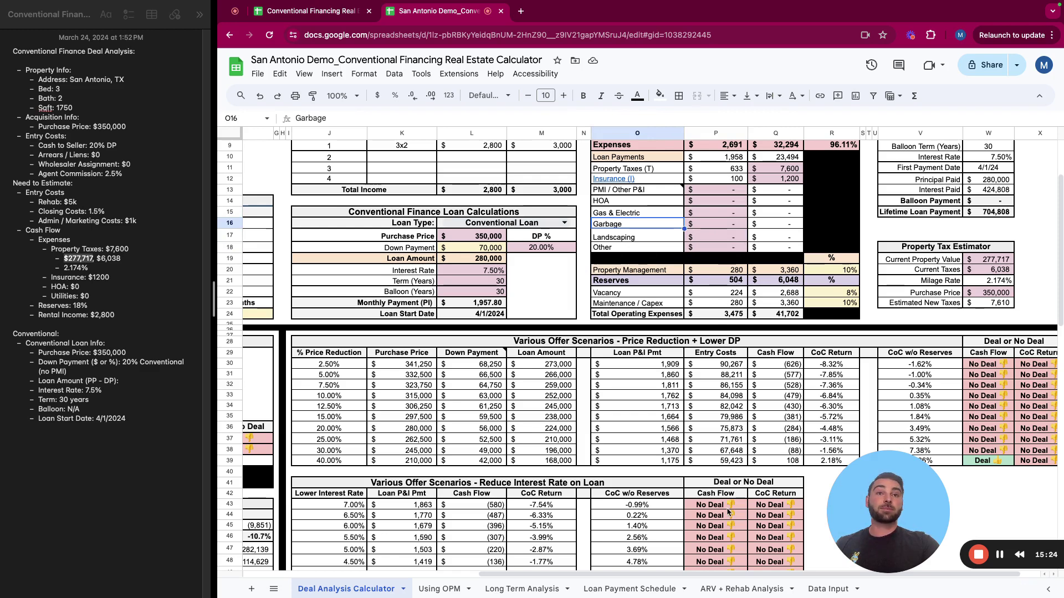
scroll(762, 487, "down", 1)
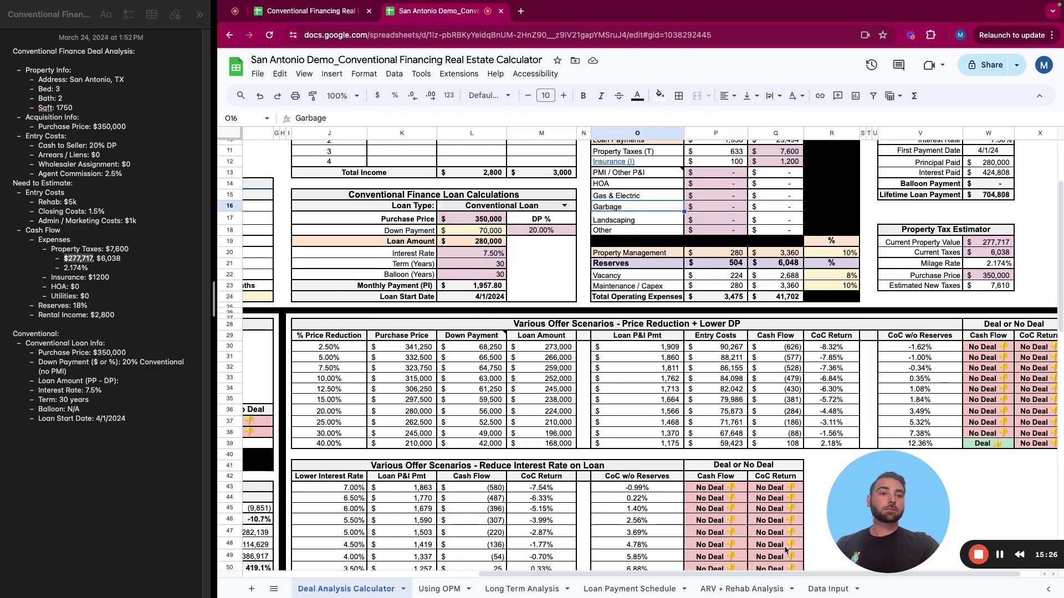
left_click_drag(831, 575, 851, 576)
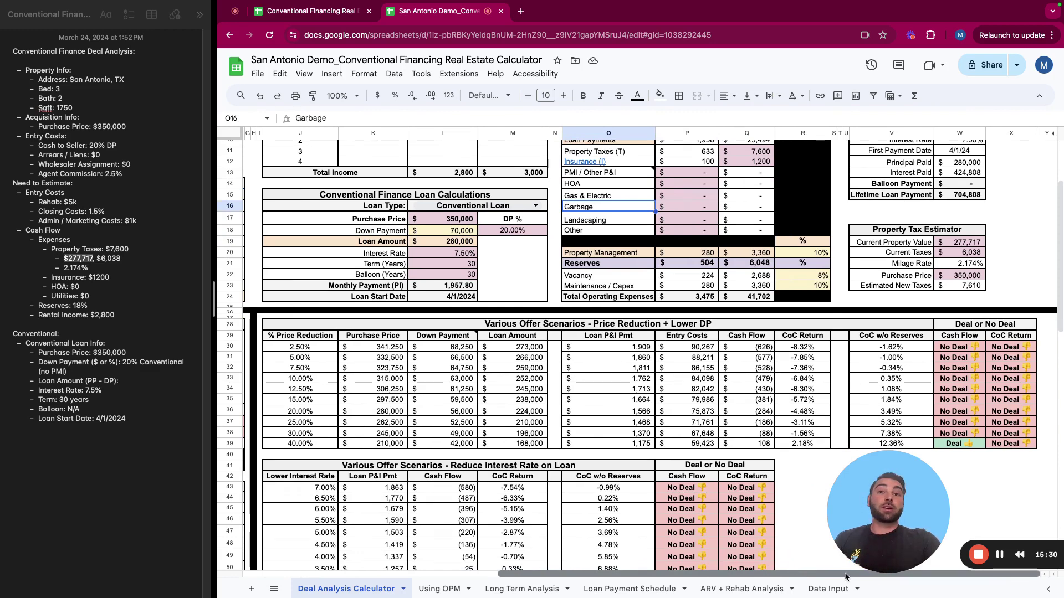
left_click_drag(848, 576, 742, 572)
Enter 3,800 as both the total rent in L13 and the market rent in M13.
left_click(570, 174)
type("40")
key("BackSpace")
key("BackSpace")
key("BackSpace")
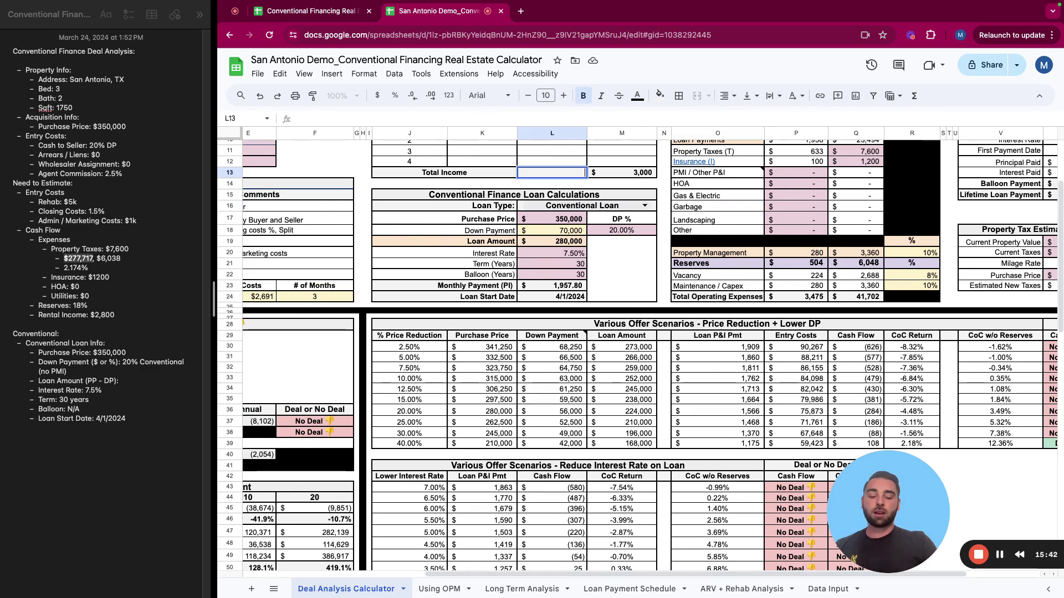
type("2800")
key("Return")
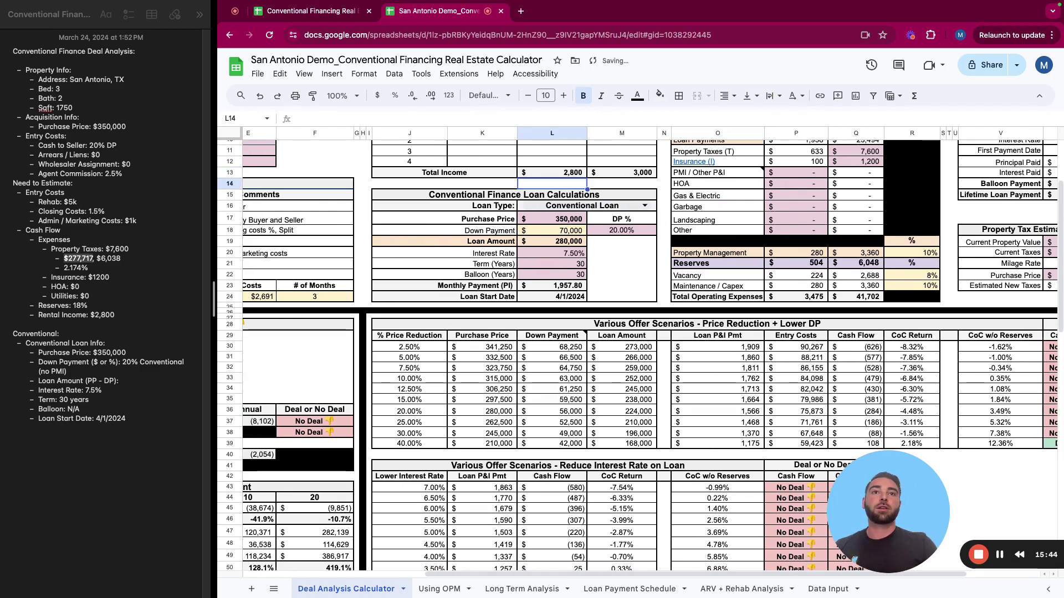
type("38")
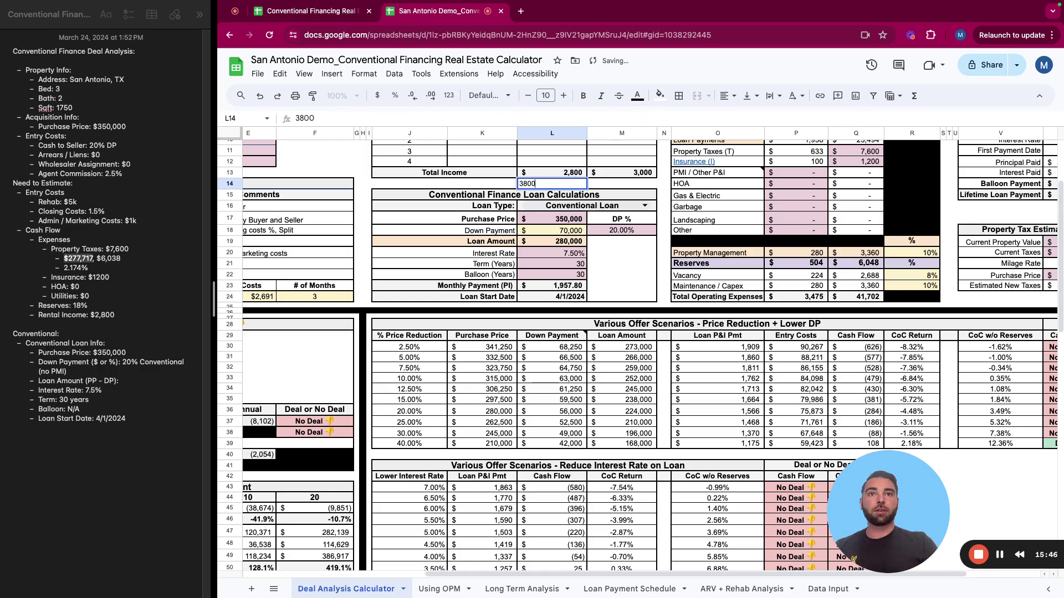
type("00")
key("Return")
key("ctrl+z")
key("Up")
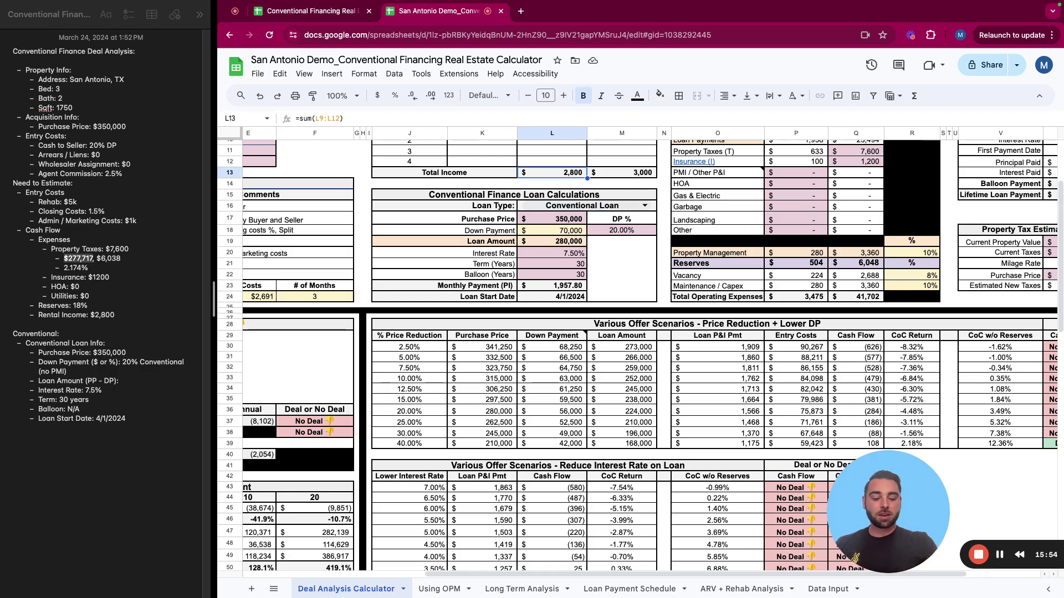
type("3,800")
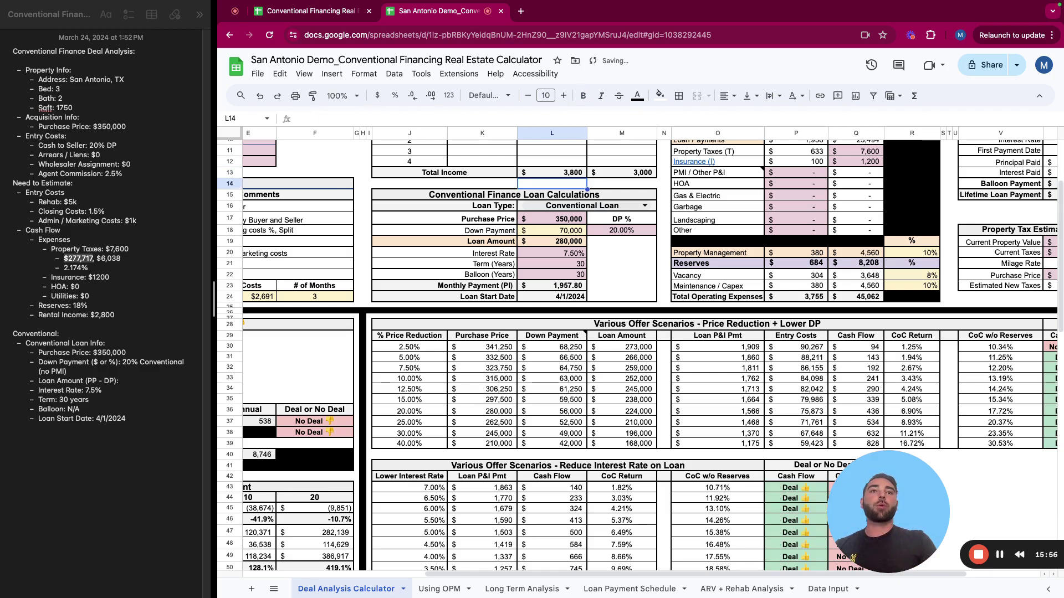
key("Tab")
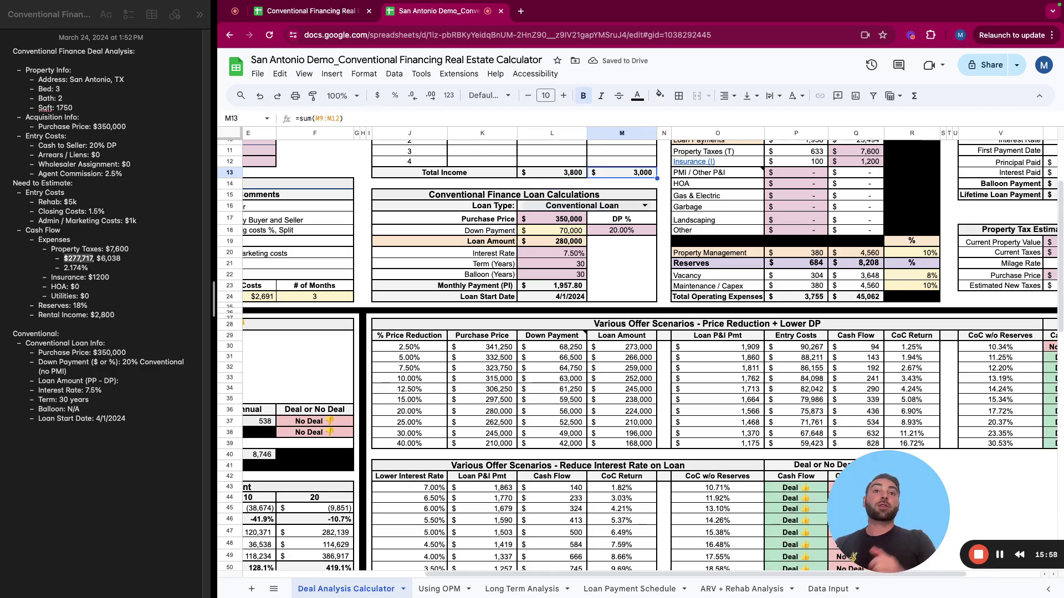
type("3800")
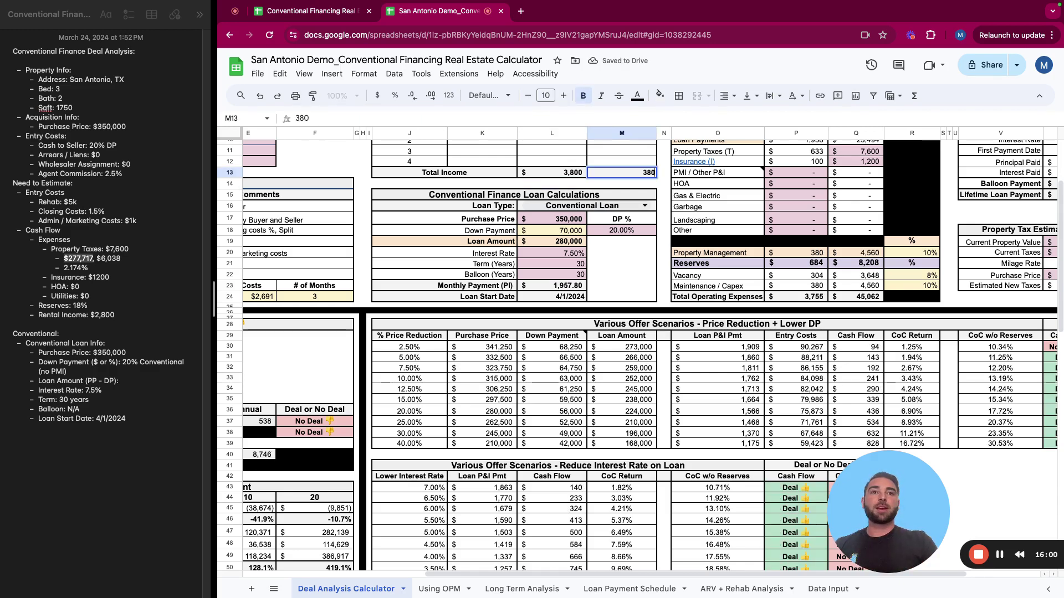
key("Return")
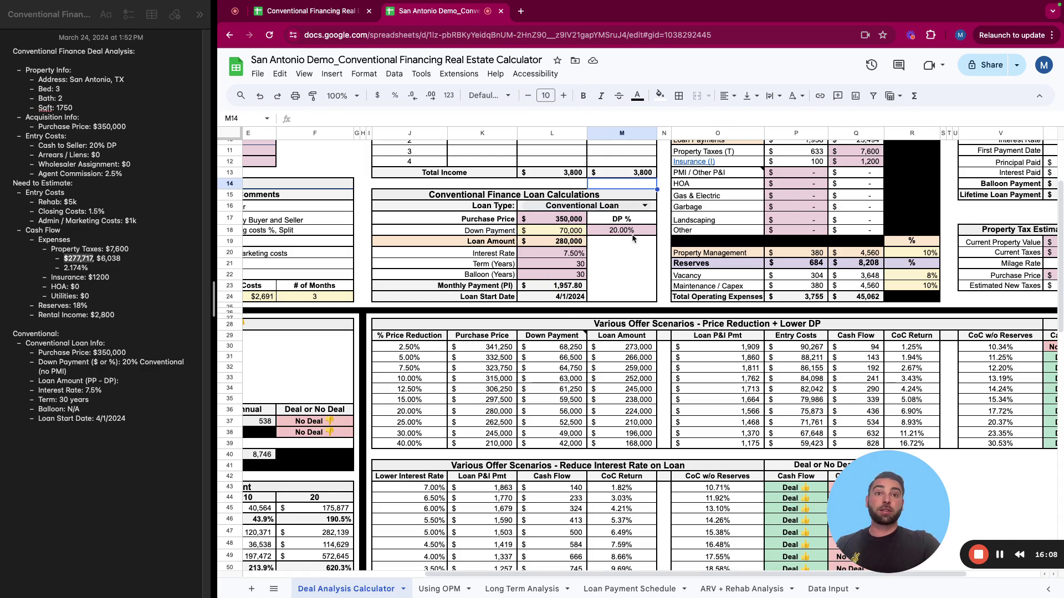
left_click(553, 254)
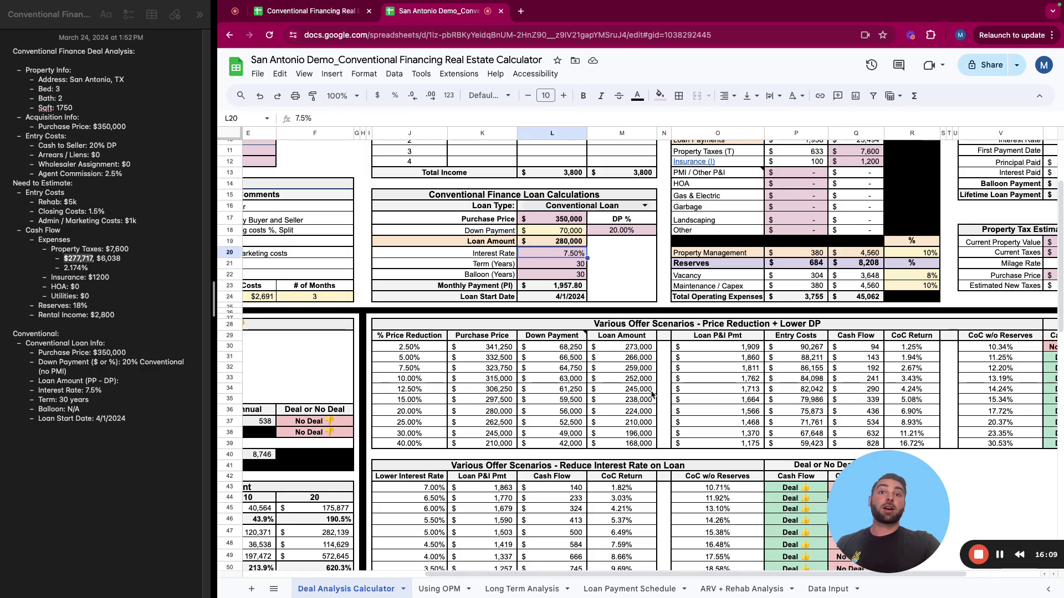
mouse_move(793, 577)
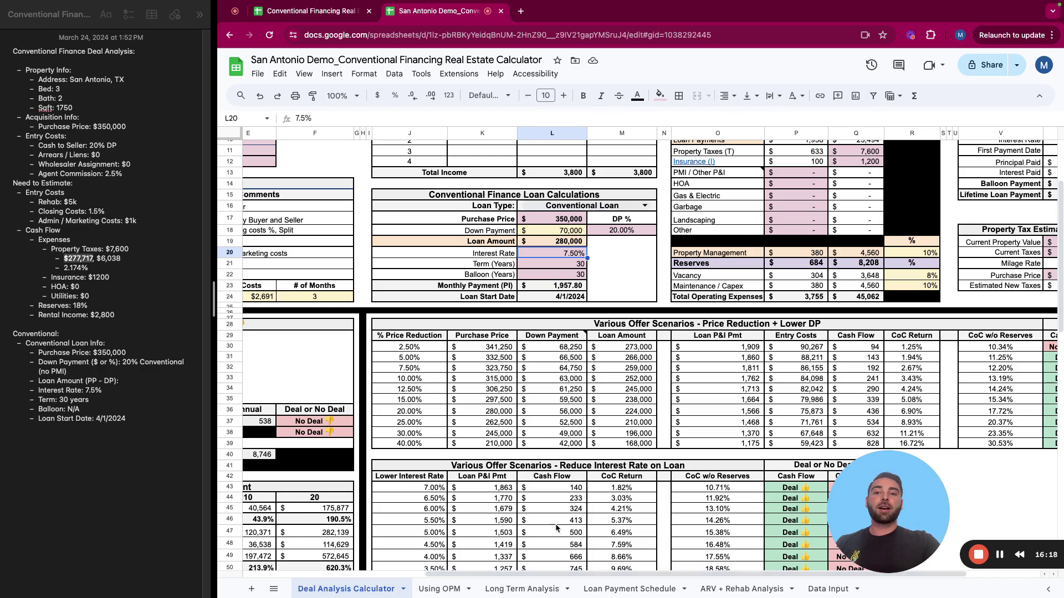
scroll(488, 517, "down", 5)
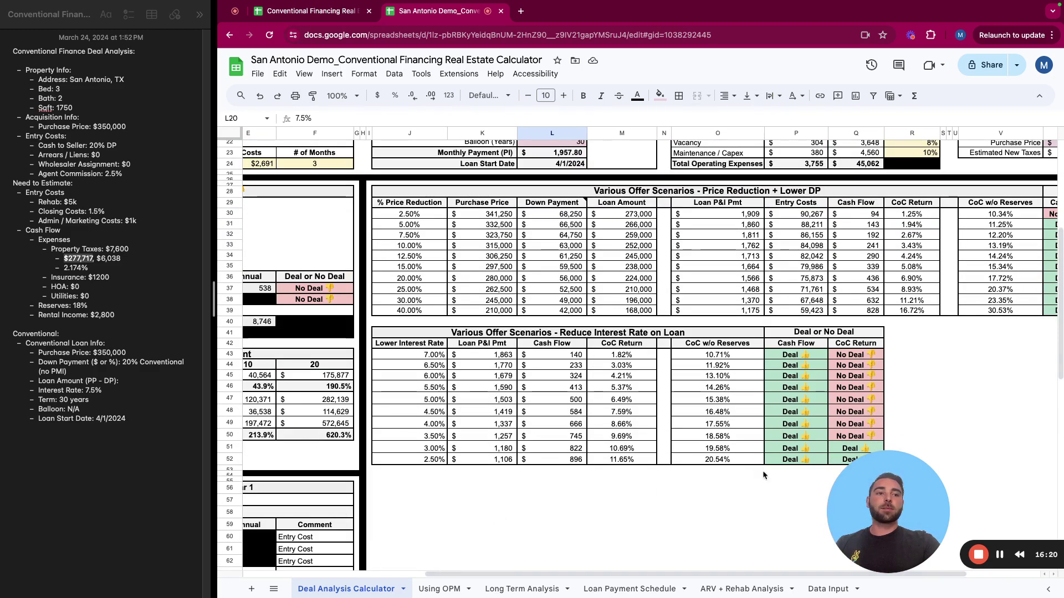
scroll(775, 521, "up", 3)
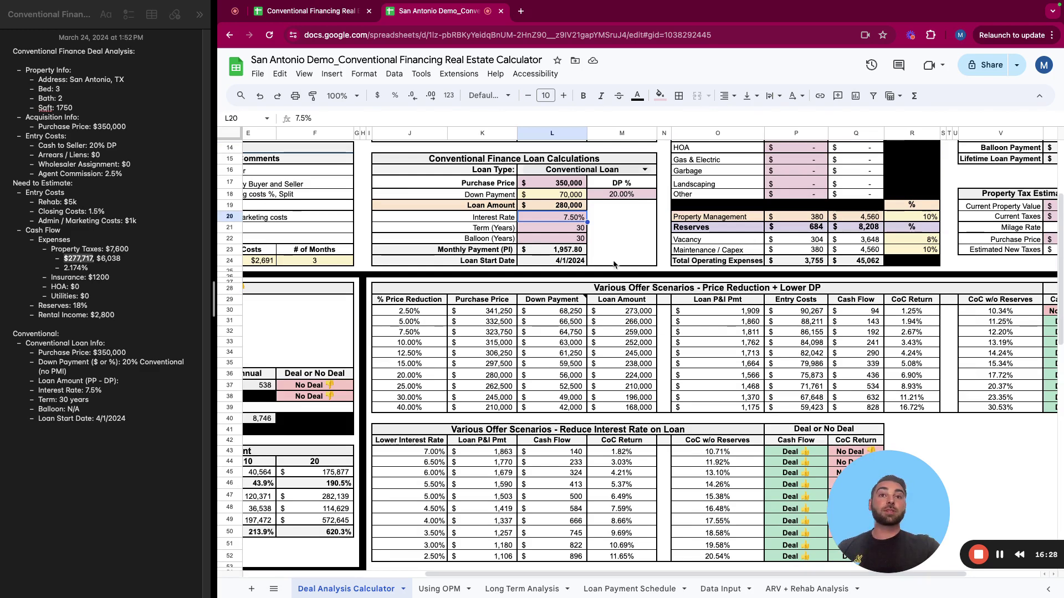
scroll(721, 443, "up", 1)
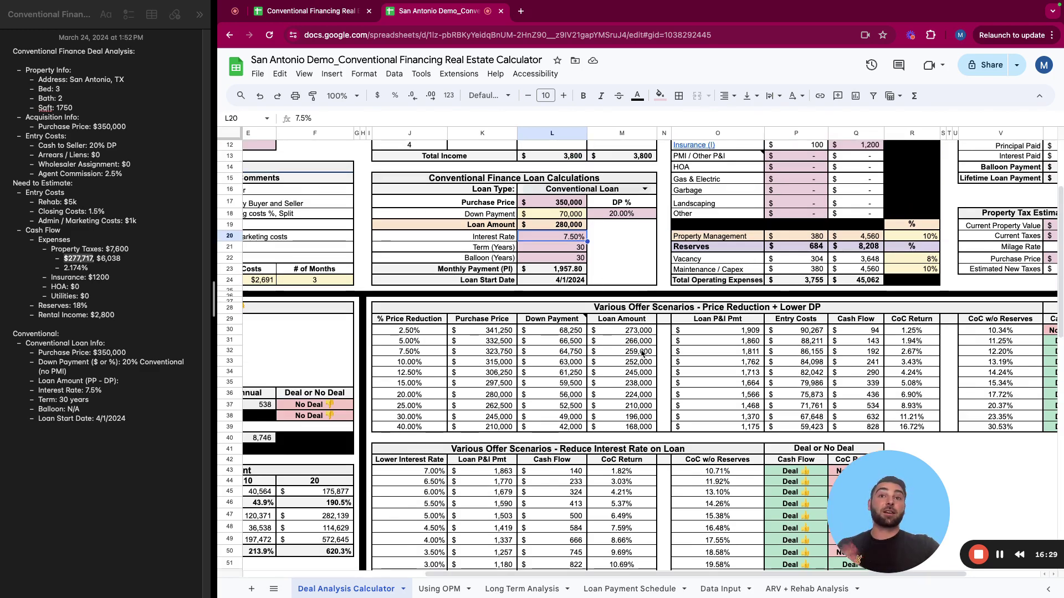
scroll(887, 571, "right", 4)
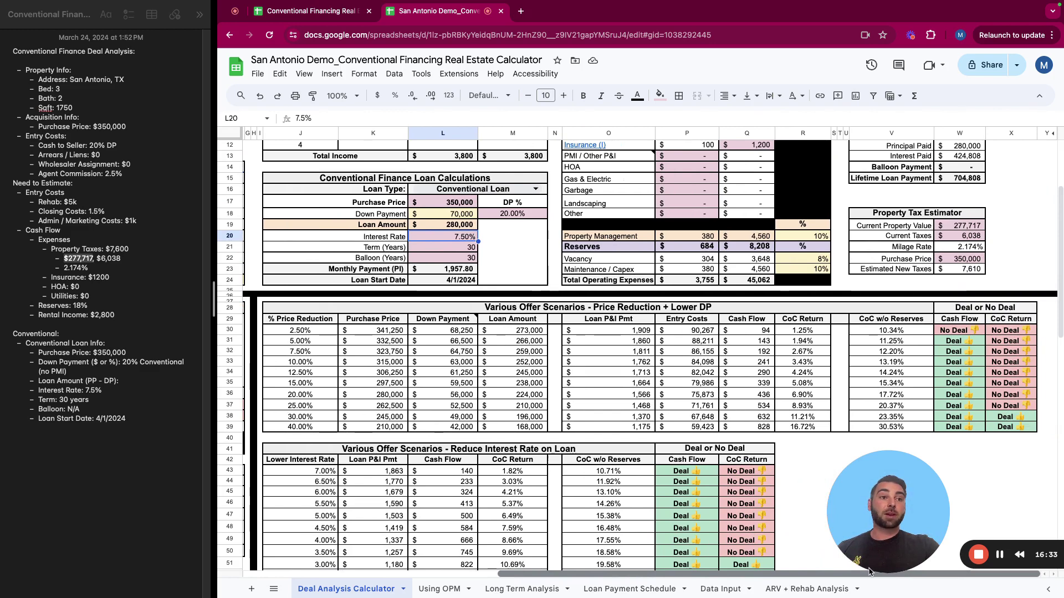
scroll(811, 569, "left", 2)
left_click(405, 420)
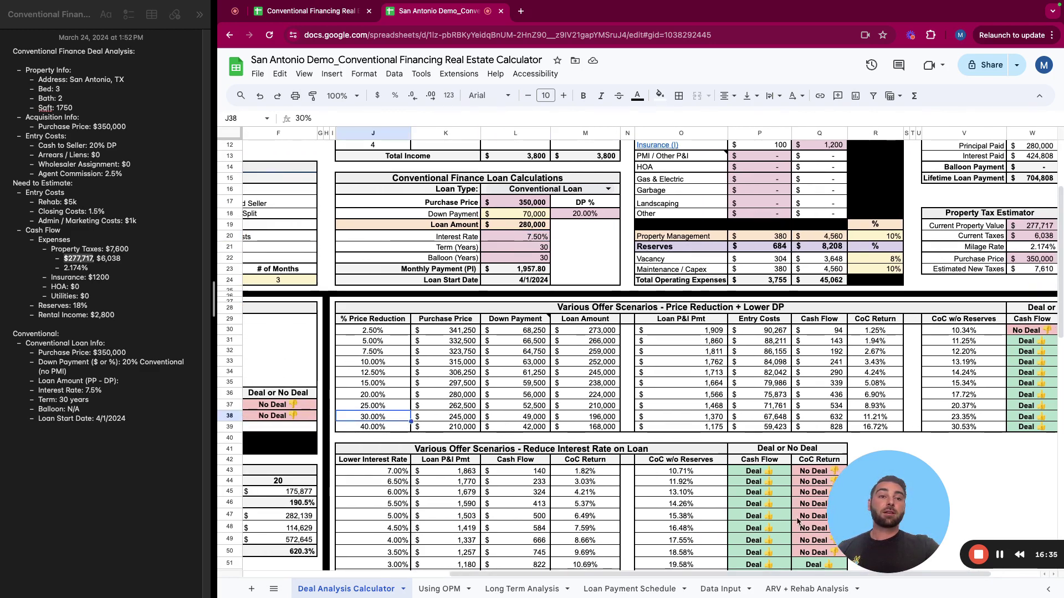
scroll(805, 576, "left", 2)
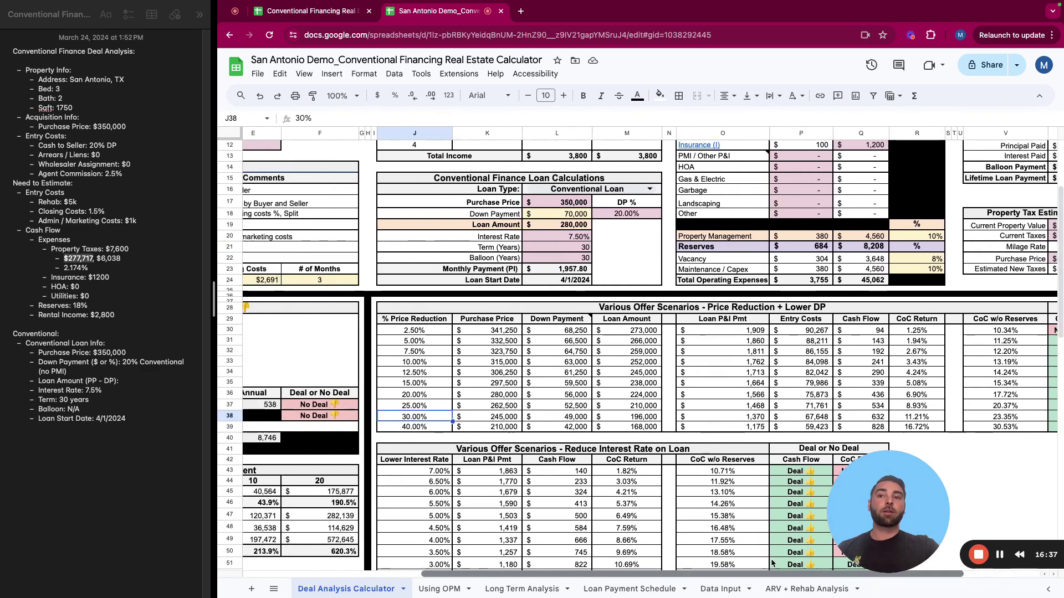
left_click(443, 342)
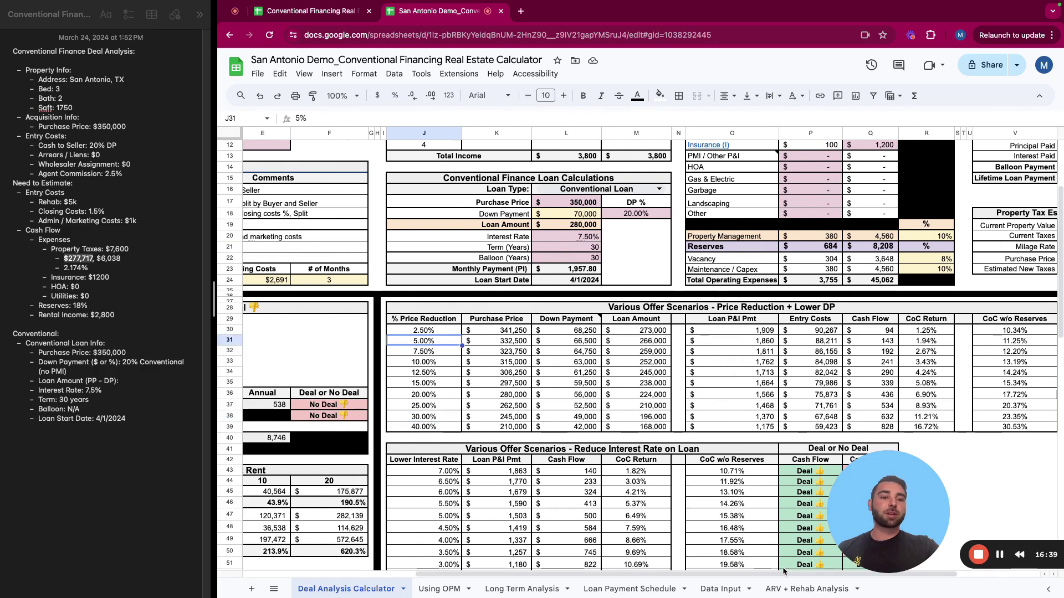
scroll(784, 575, "right", 3)
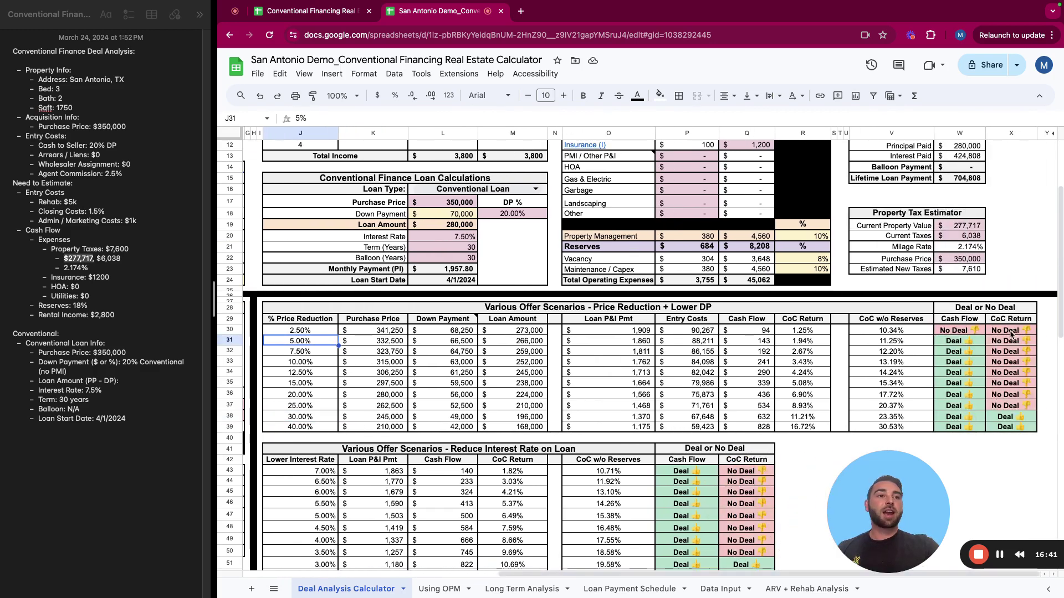
scroll(499, 504, "left", 8)
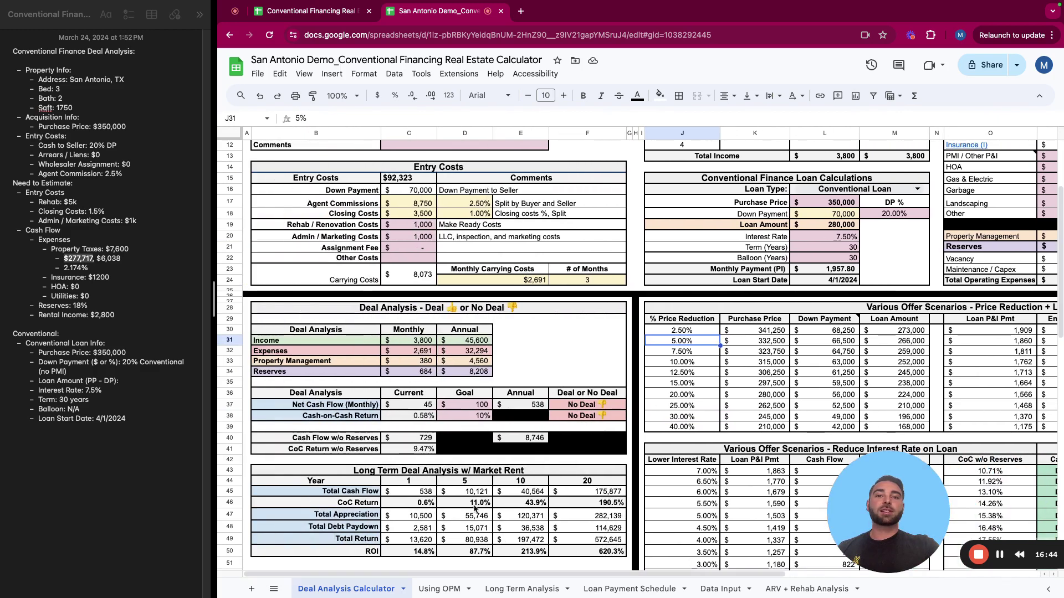
Check the No Deal verdict and total entry costs formulas, then go to the Using OPM sheet.
left_click(575, 417)
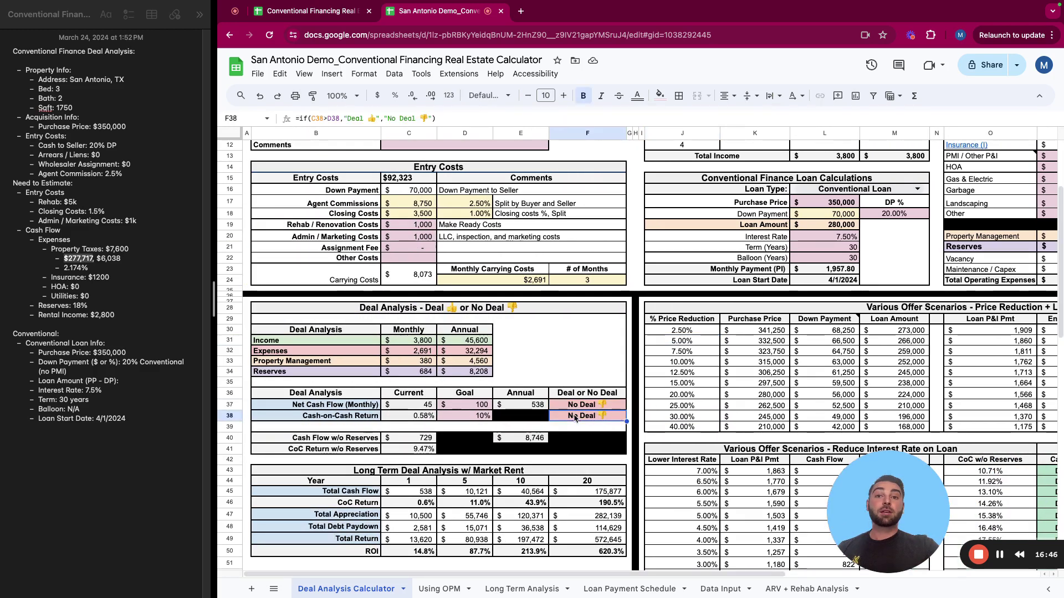
left_click(399, 179)
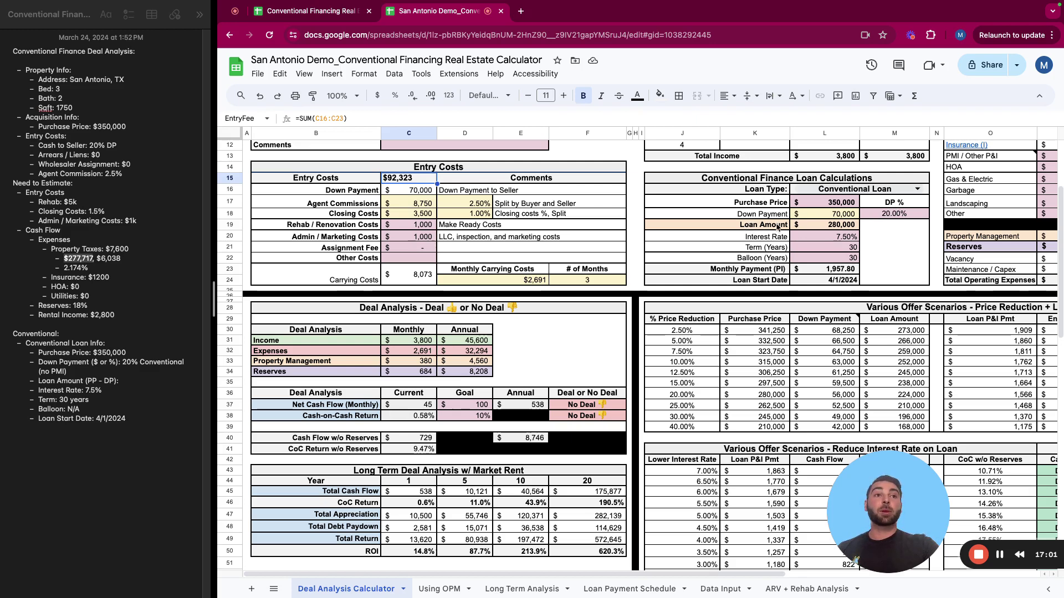
scroll(746, 298, "up", 1)
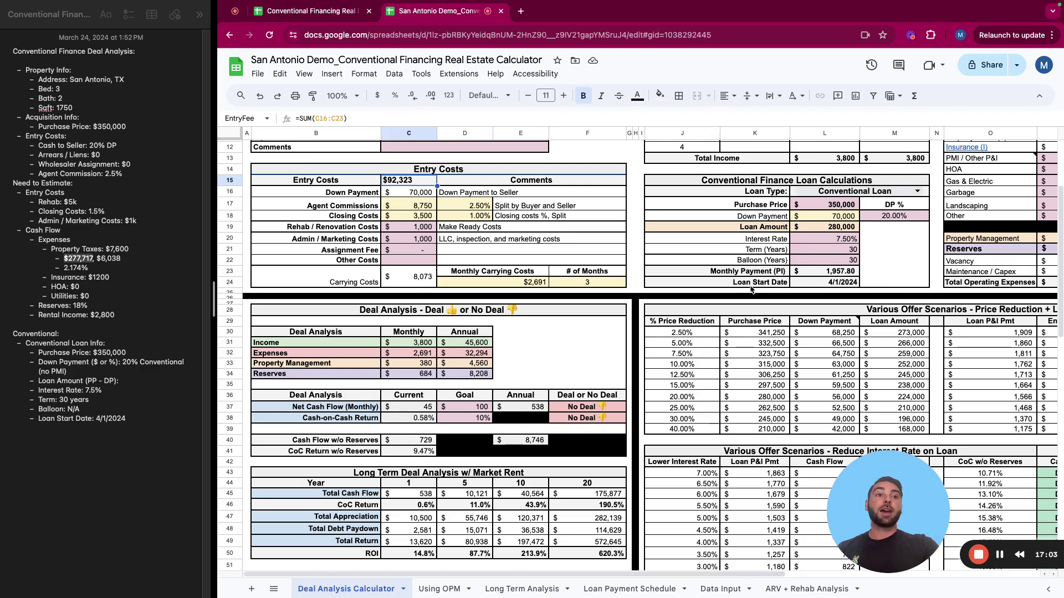
scroll(798, 271, "up", 1)
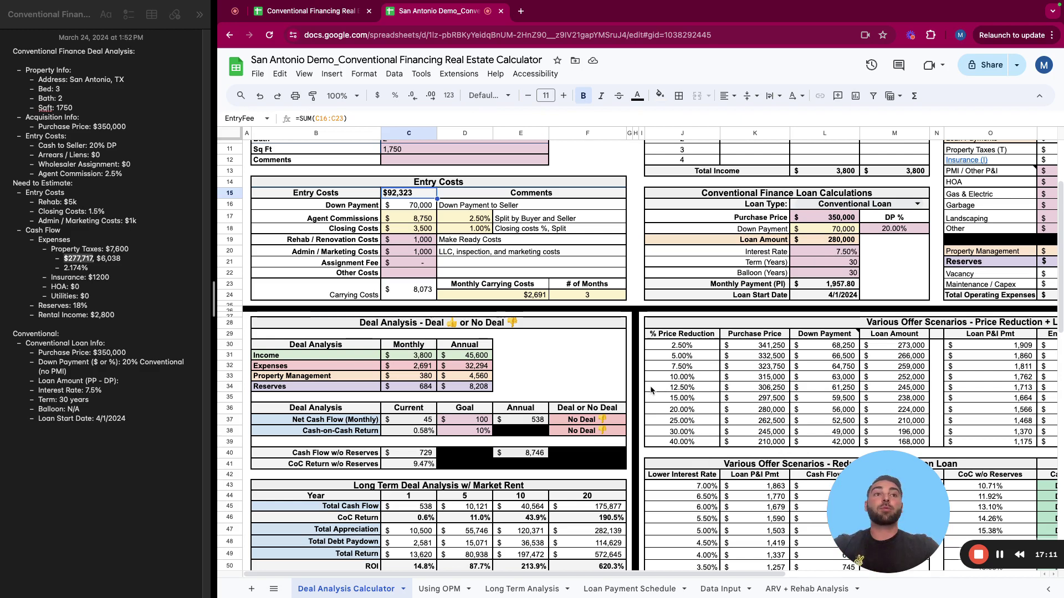
left_click(438, 589)
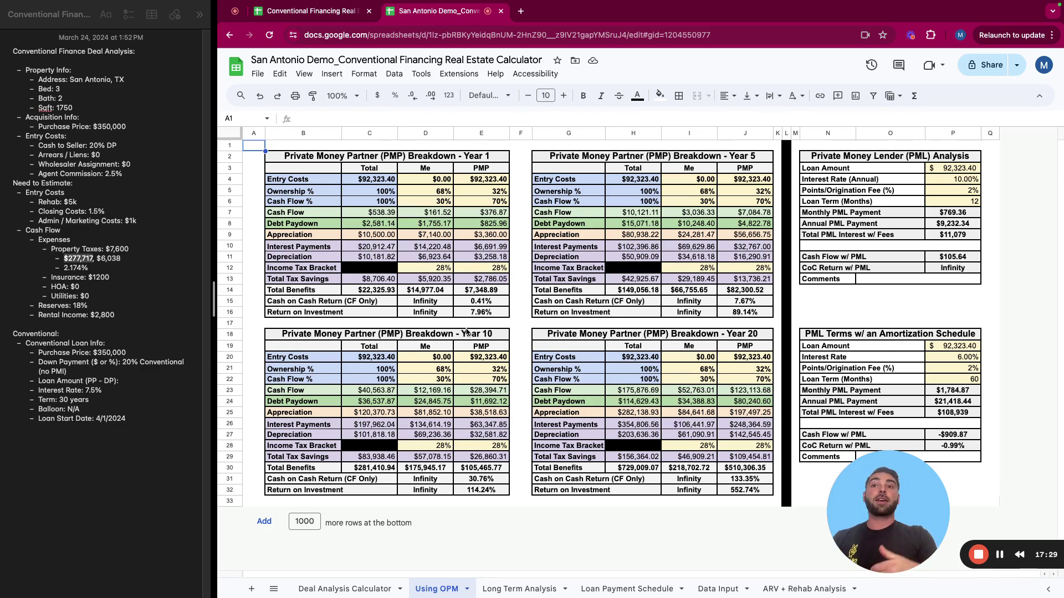
Set the partner's cash flow share to 90% and ownership share to 50%.
left_click(480, 191)
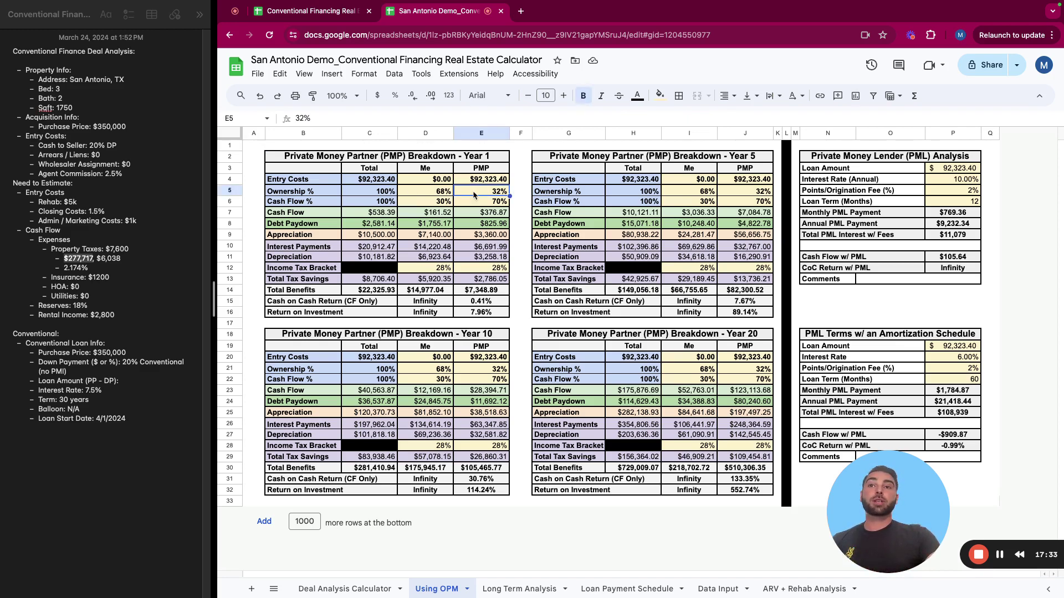
left_click(409, 202)
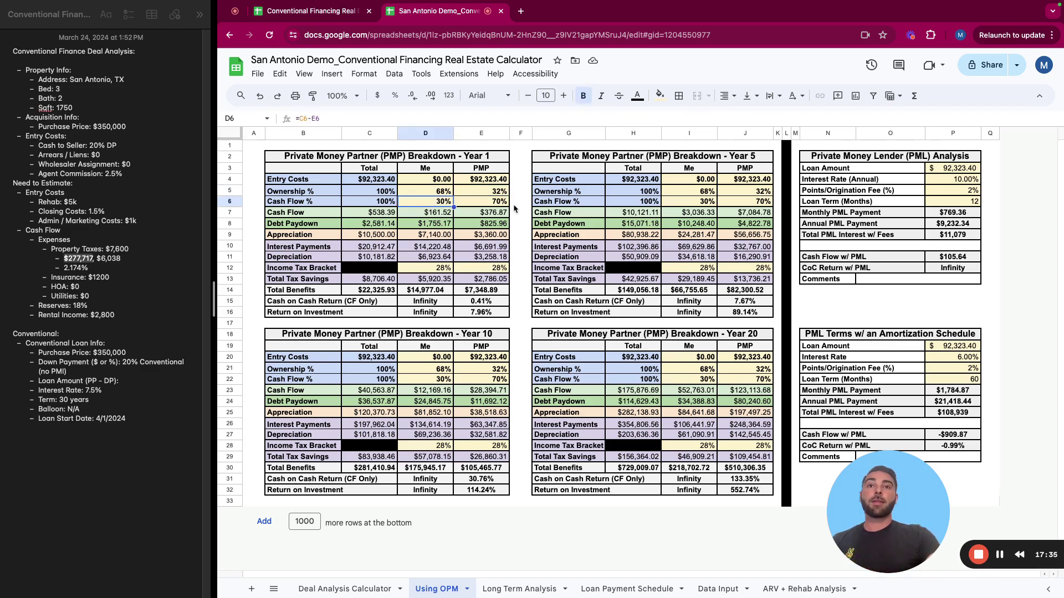
left_click(492, 205)
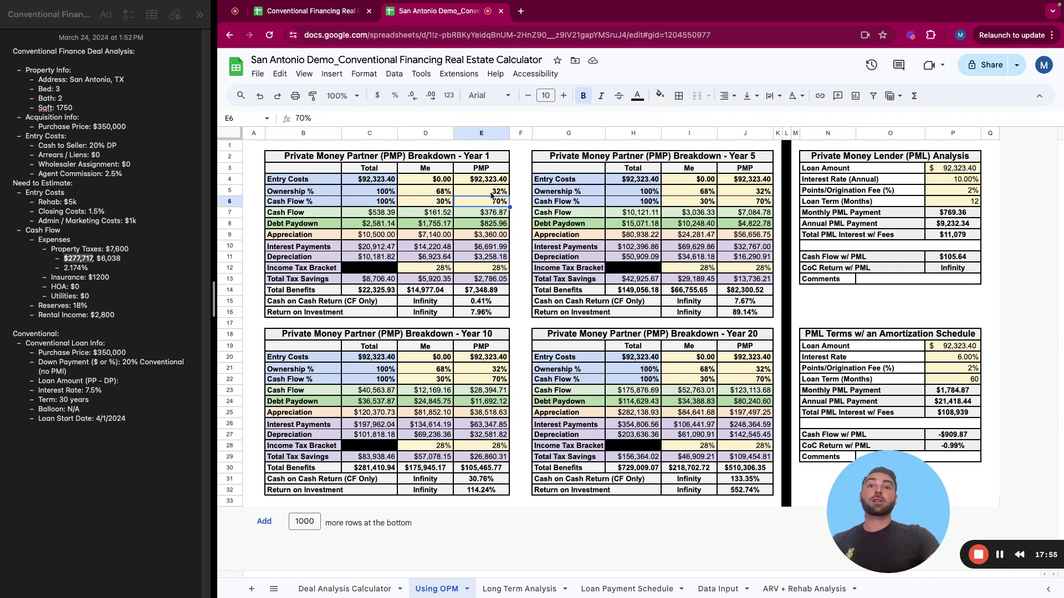
type("90")
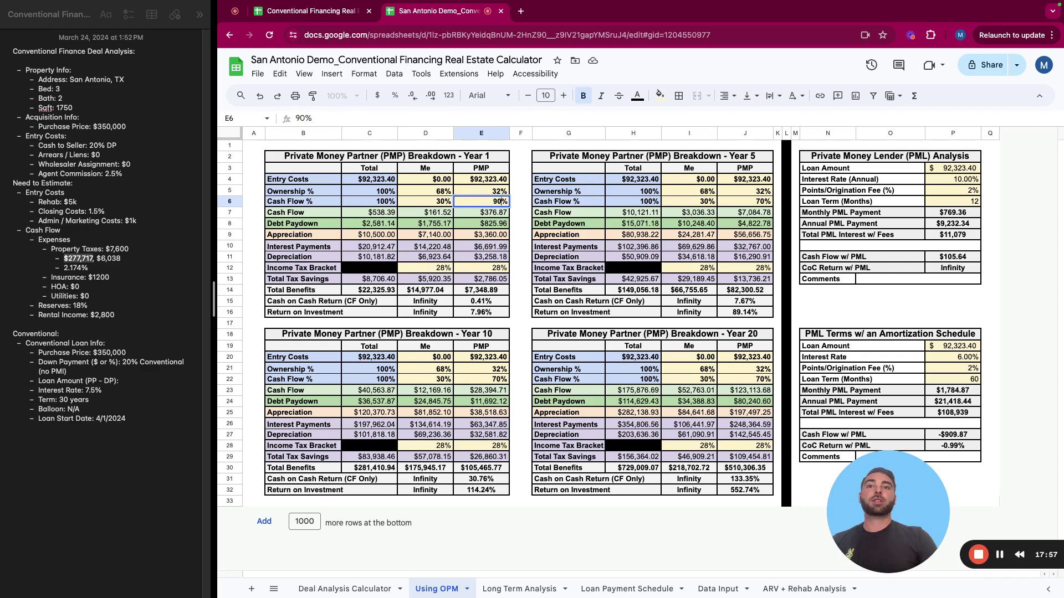
key("Up")
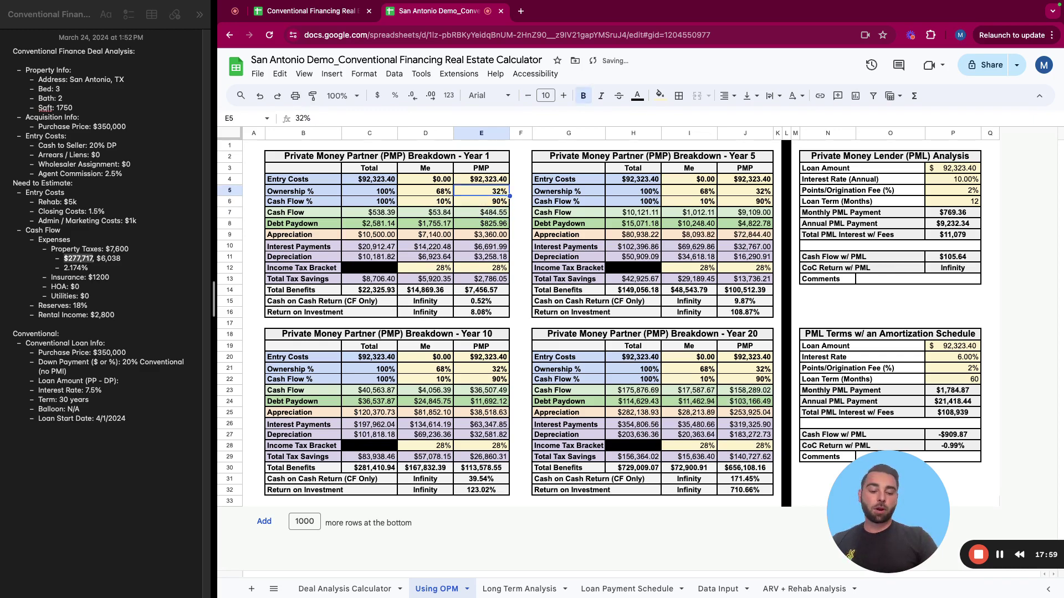
type("50")
key("Return")
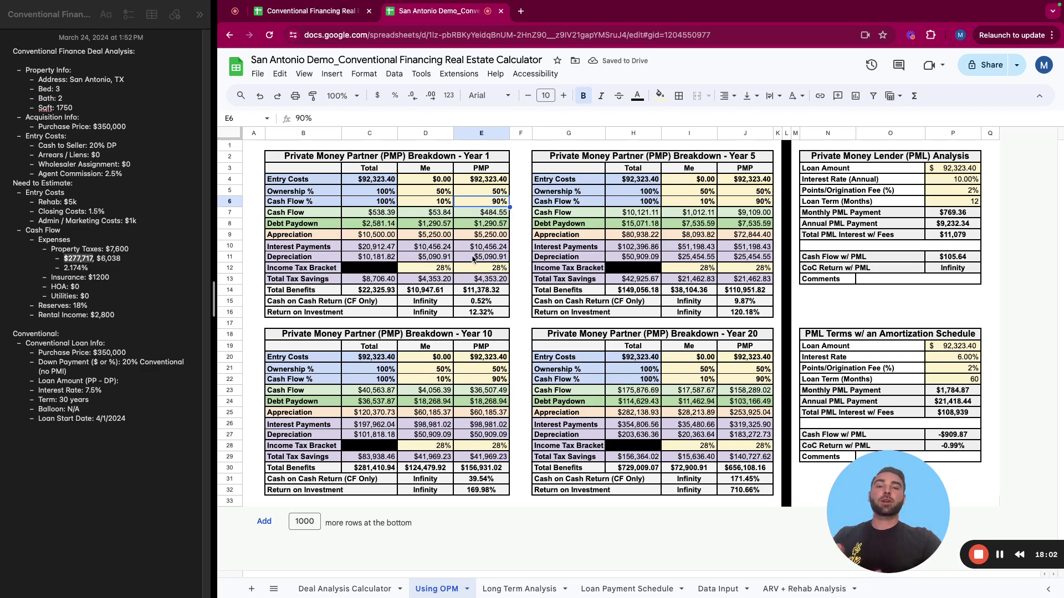
left_click(491, 301)
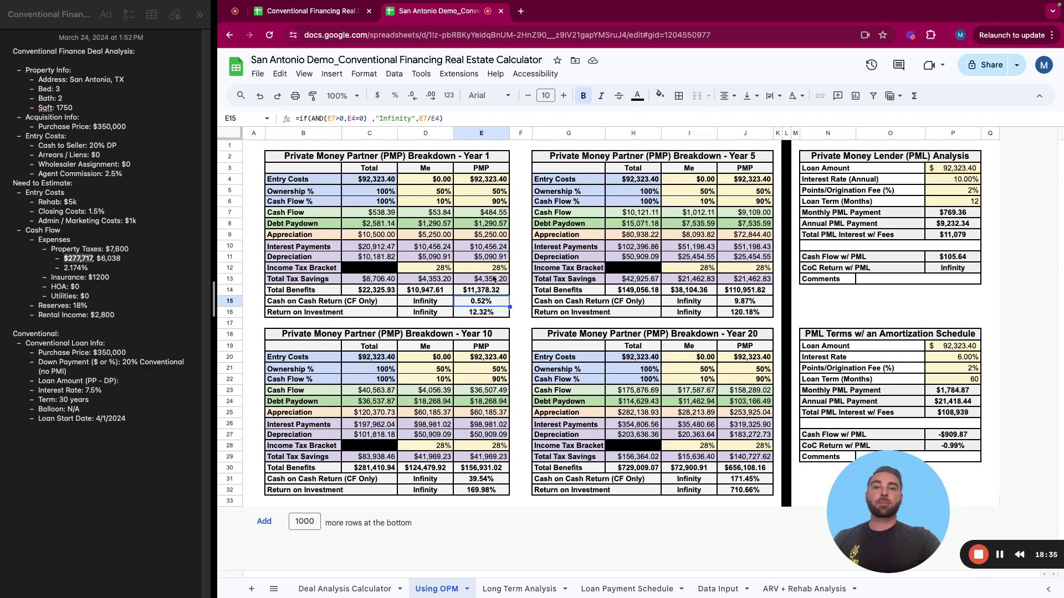
Inspect the partner tax savings and lender loan, payment and cash flow formulas, then open Long Term Analysis.
left_click(489, 281)
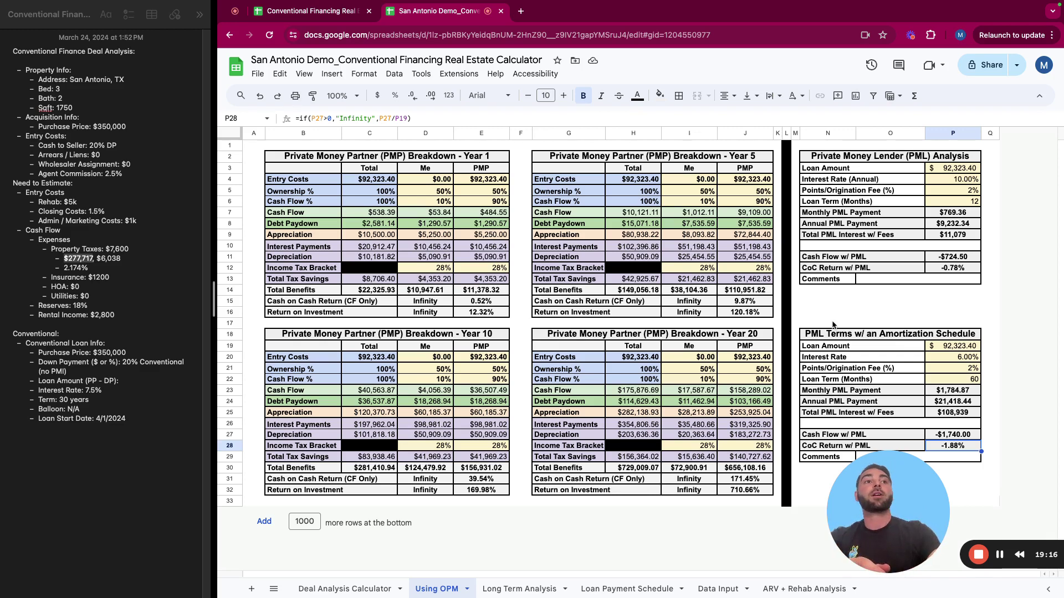
left_click(960, 258)
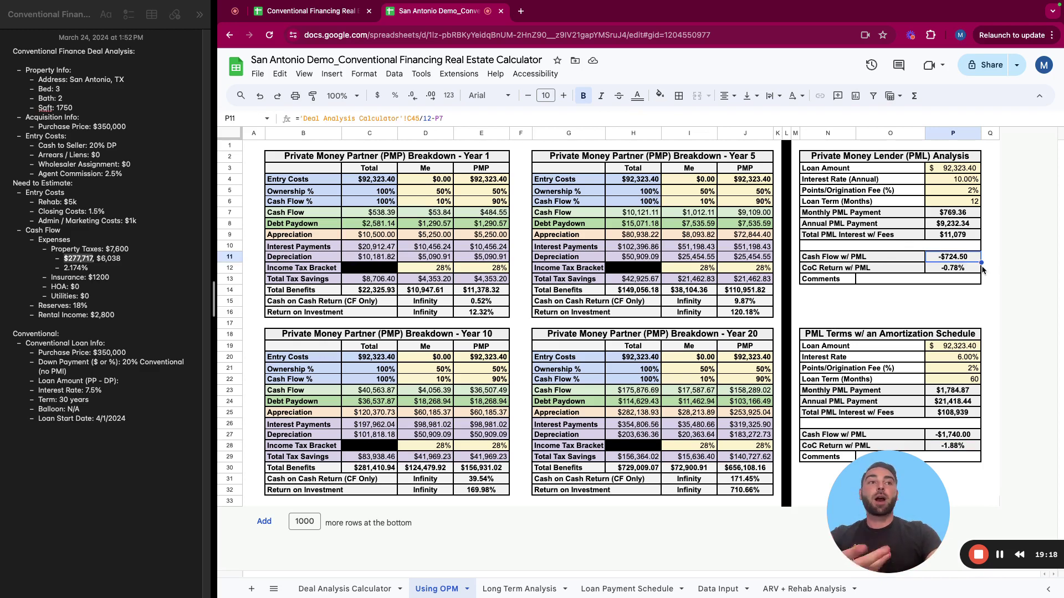
left_click(943, 292)
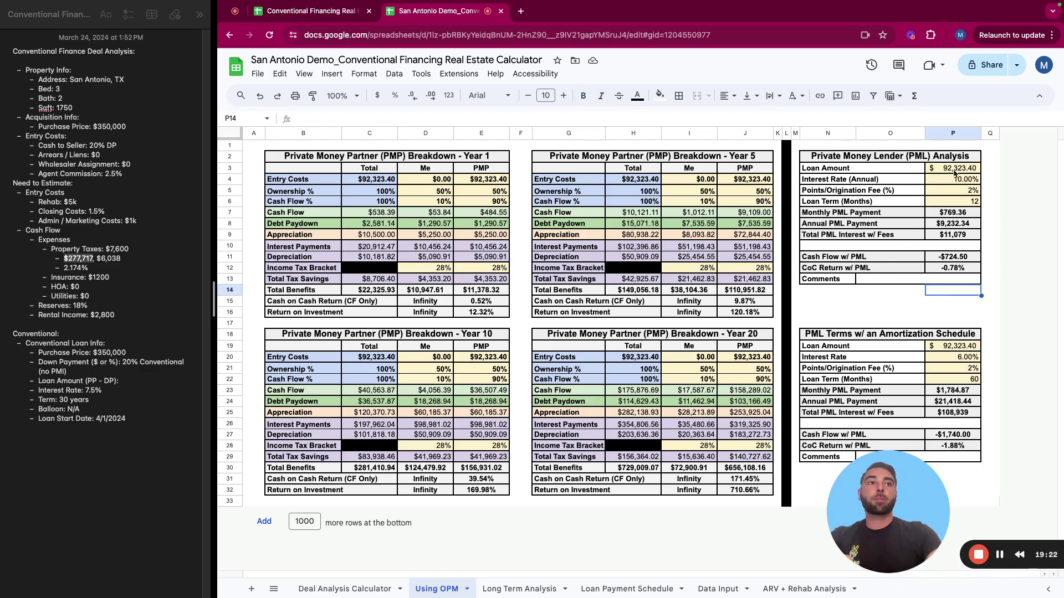
left_click(940, 170)
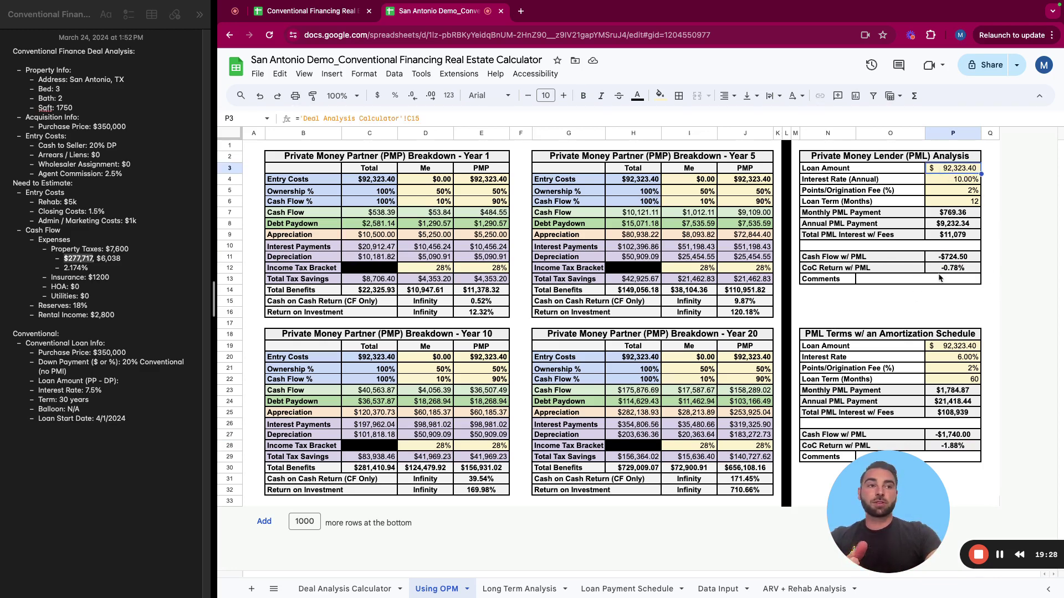
left_click(969, 258)
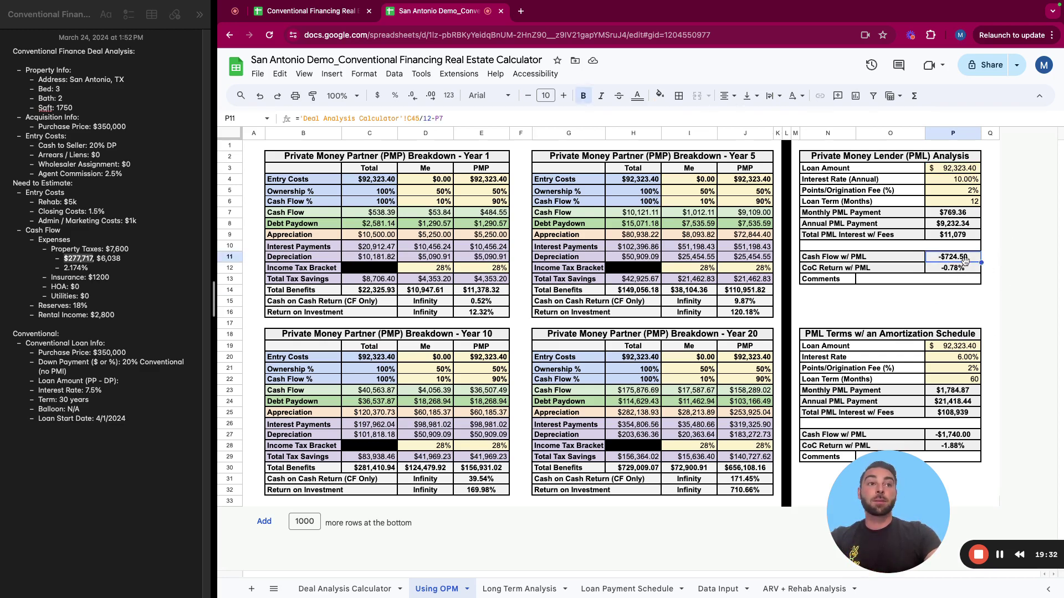
left_click(938, 216)
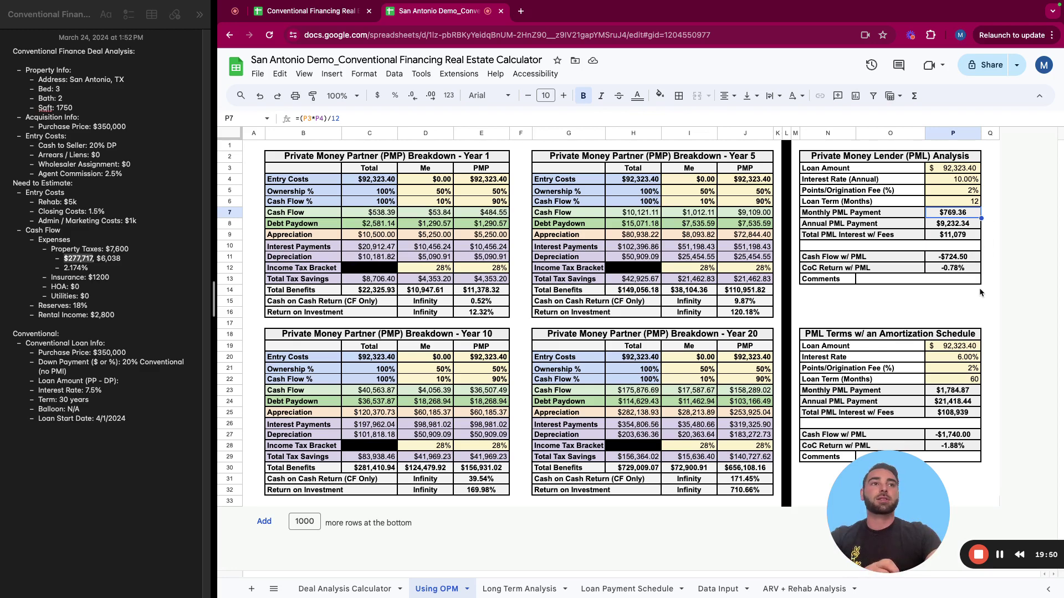
left_click(965, 172)
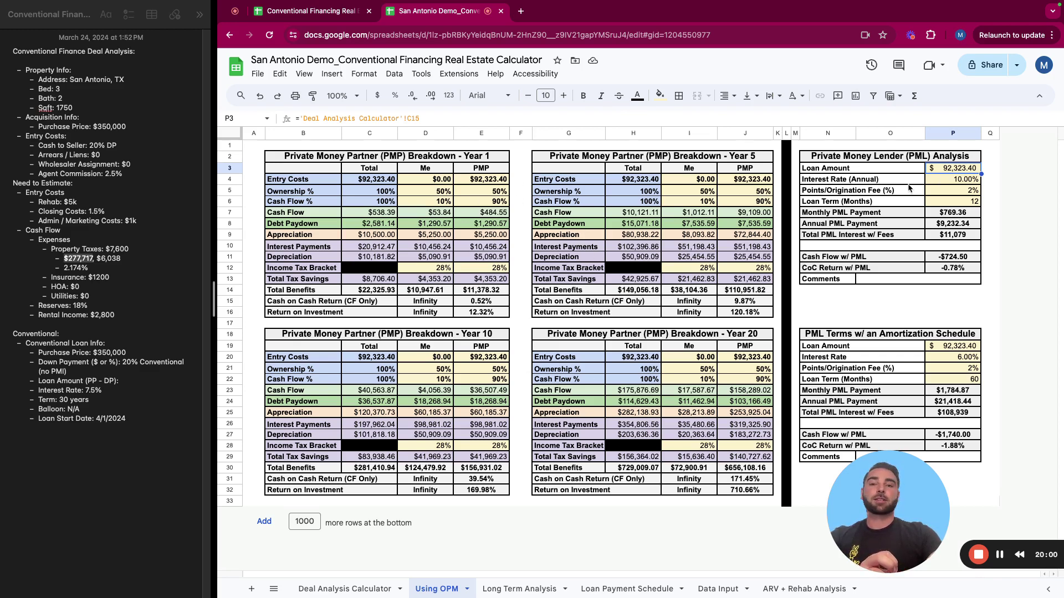
left_click(519, 589)
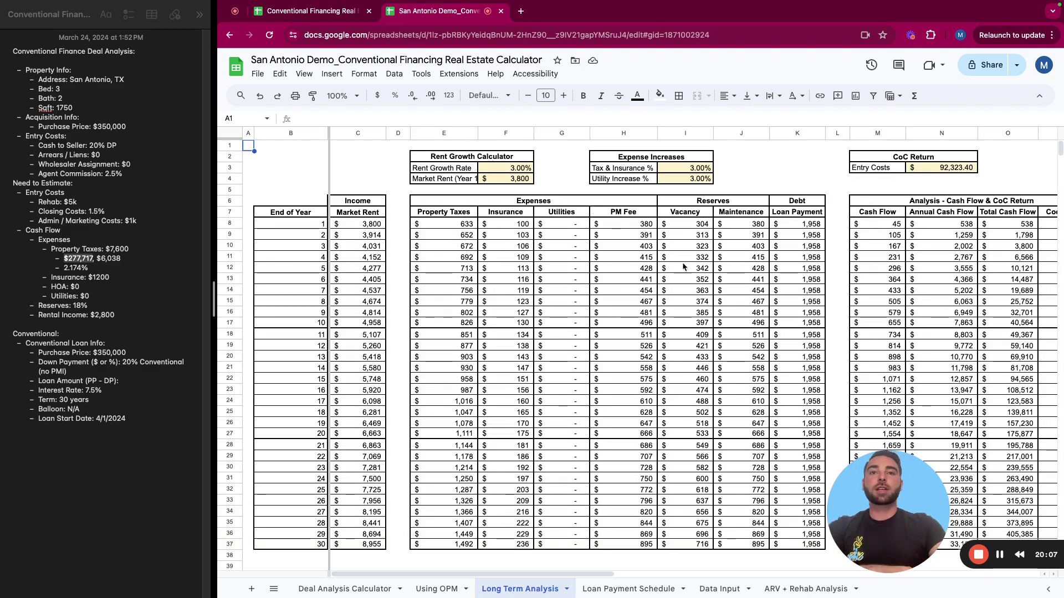
Review annual cash flow, year 1 costs, CoC, ROI and tax benefit columns before opening Loan Payment Schedule.
left_click(913, 224)
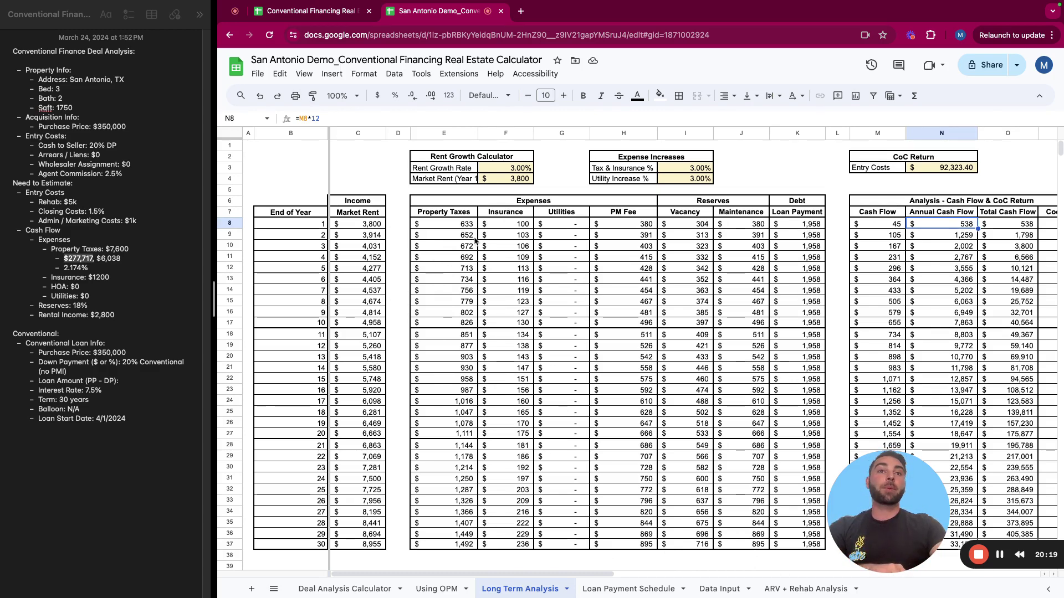
left_click(576, 225)
key("Right")
key("Right")
key("Right")
key("Right")
key("Right")
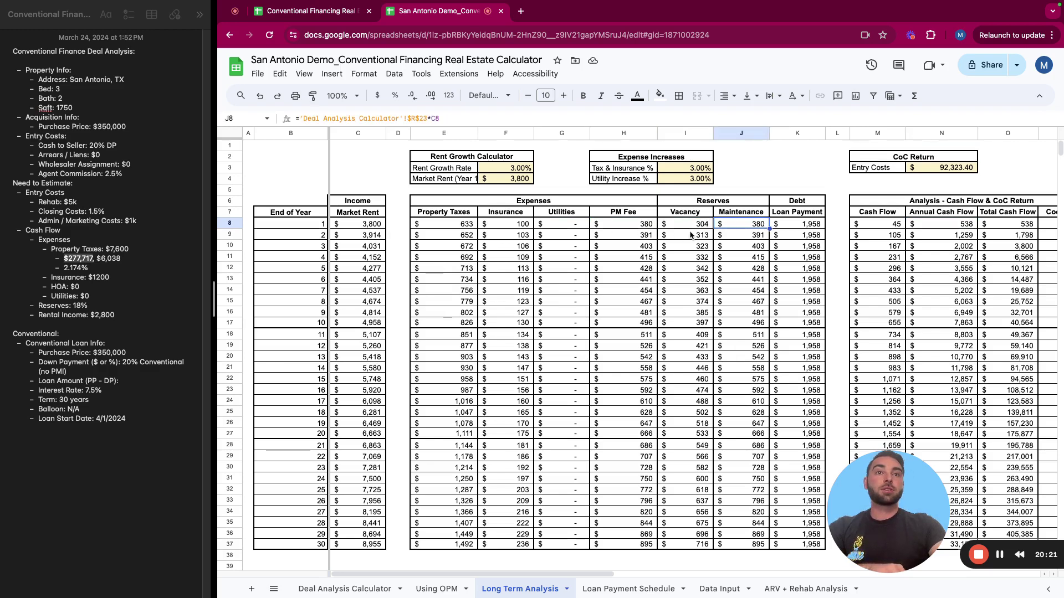
key("Right")
key("Right")
key("Right")
key("Right")
key("Right")
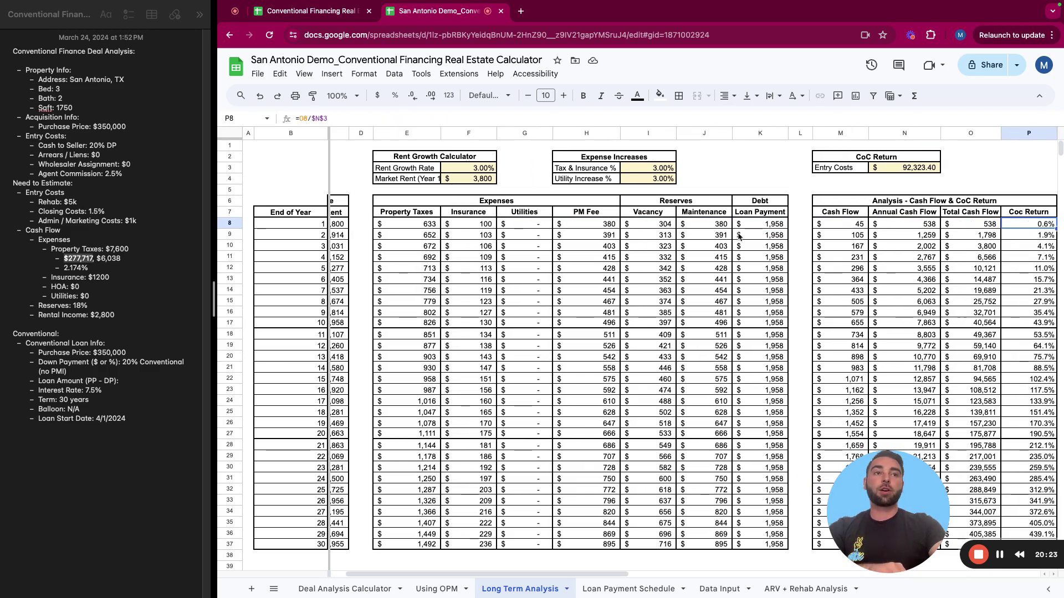
key("Right")
key("Right")
key("Right")
key("Right")
key("Right")
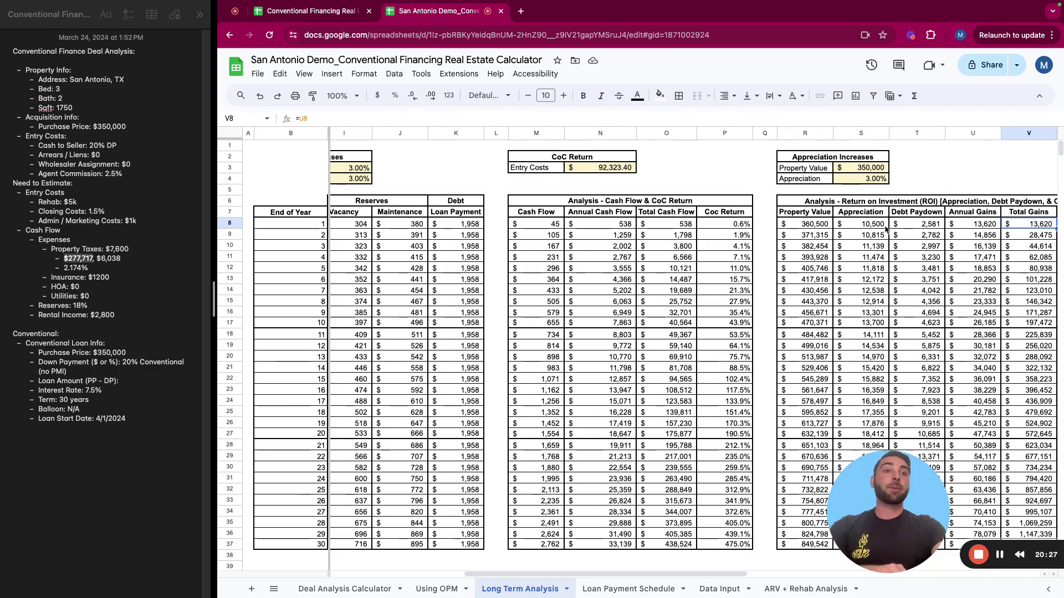
key("Right")
key("Right")
key("Right")
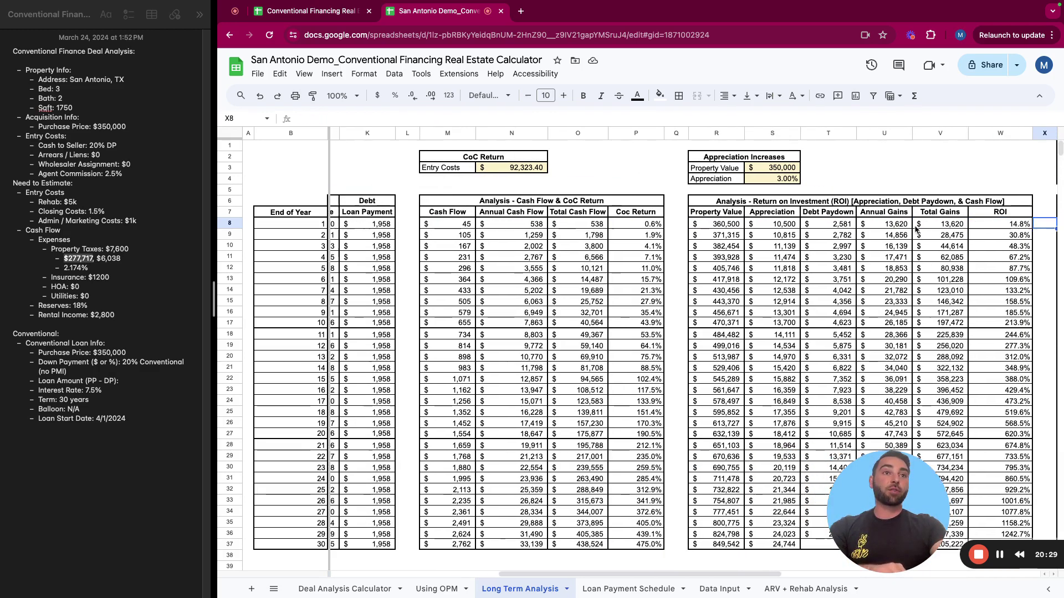
key("Right")
key("Right")
key("Right")
key("Right")
key("Right")
key("Right")
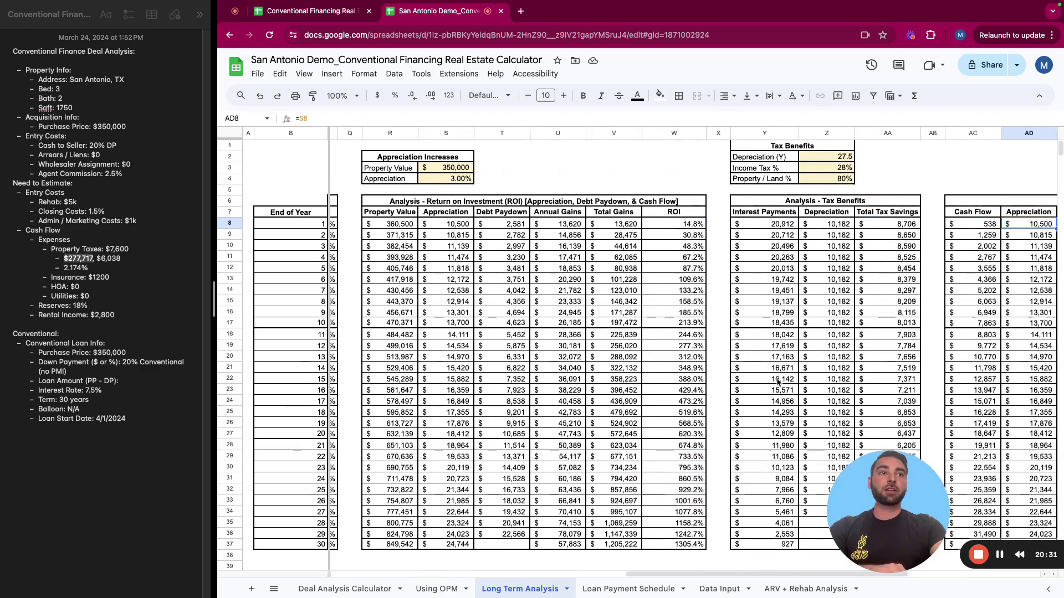
left_click(605, 590)
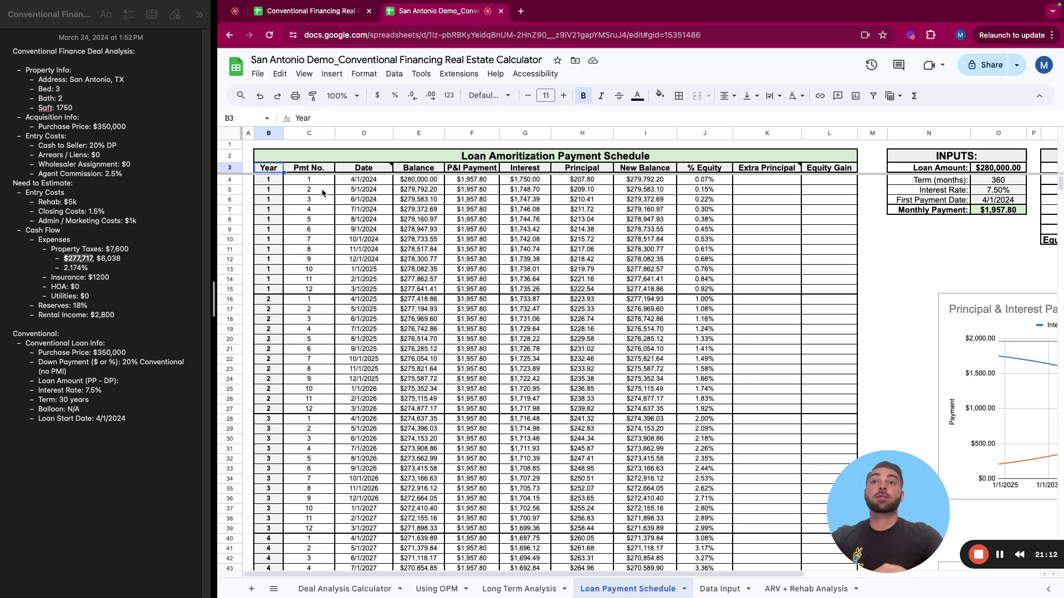
Inspect the first payment date and principal formulas, and total the first thirteen interest payments.
left_click(381, 182)
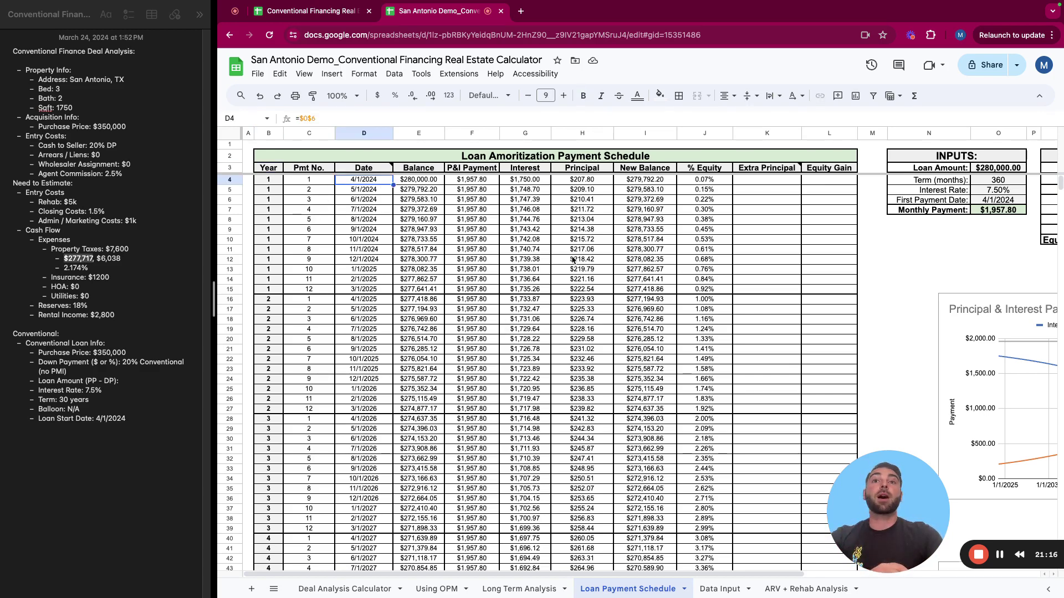
left_click(597, 260)
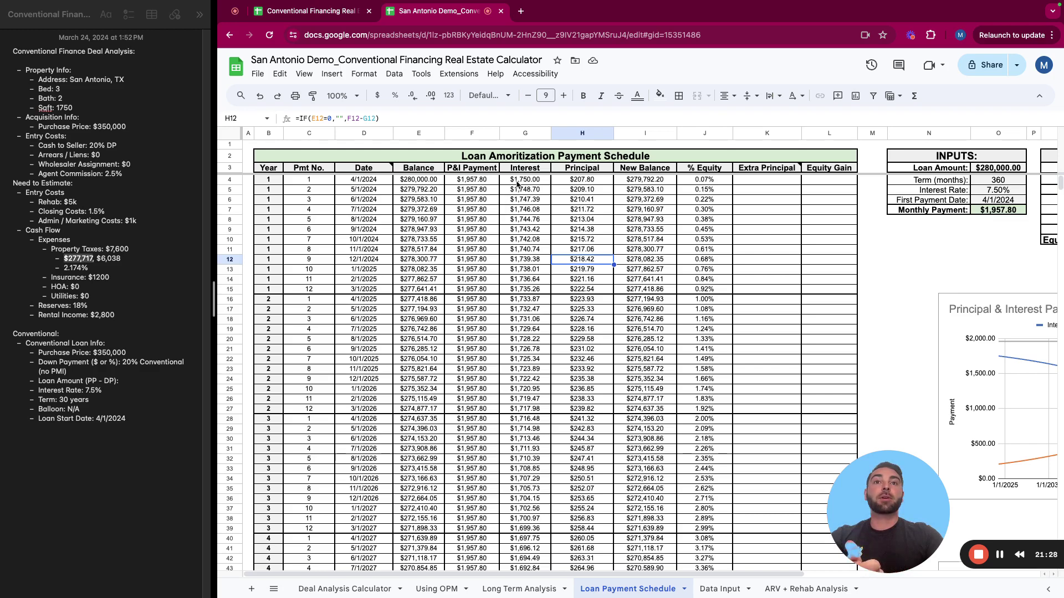
left_click_drag(516, 184, 518, 302)
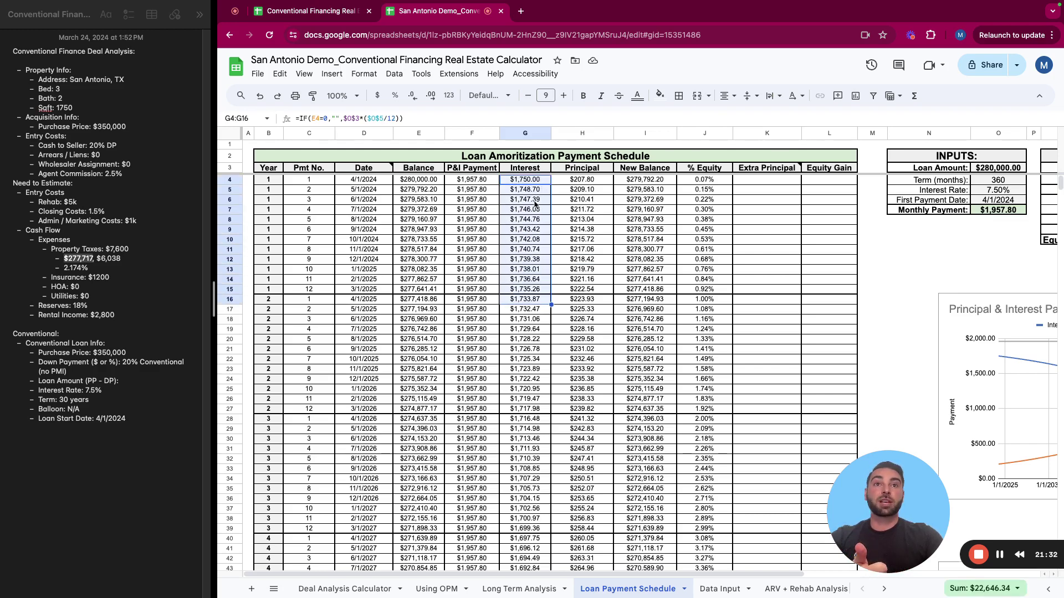
left_click(593, 185)
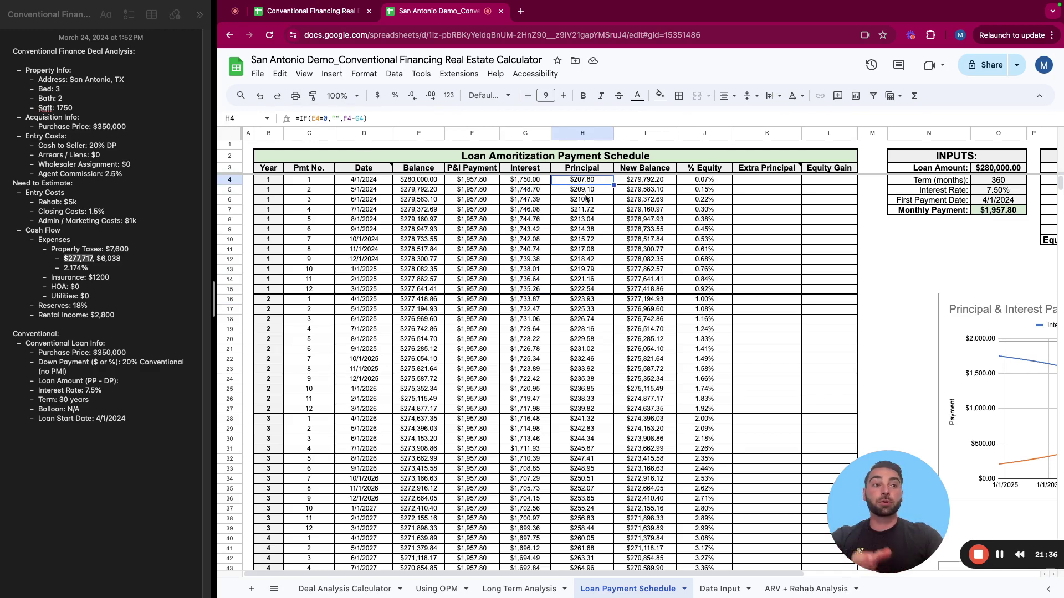
Read the Principal and Interest chart values where the two lines cross in early 2045.
scroll(567, 259, "down", 2)
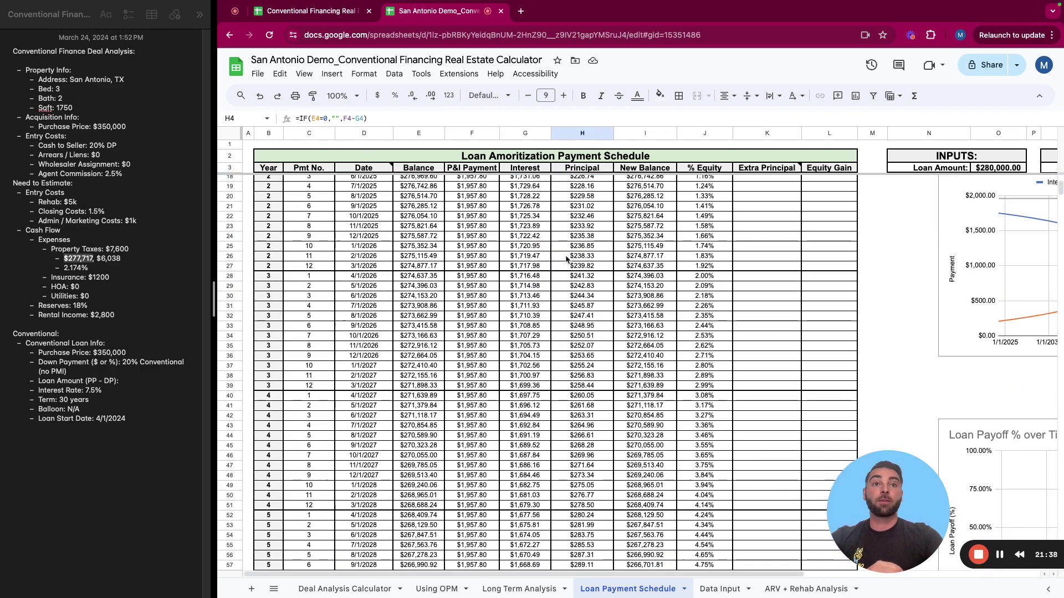
left_click_drag(796, 574, 1009, 572)
scroll(894, 316, "up", 1)
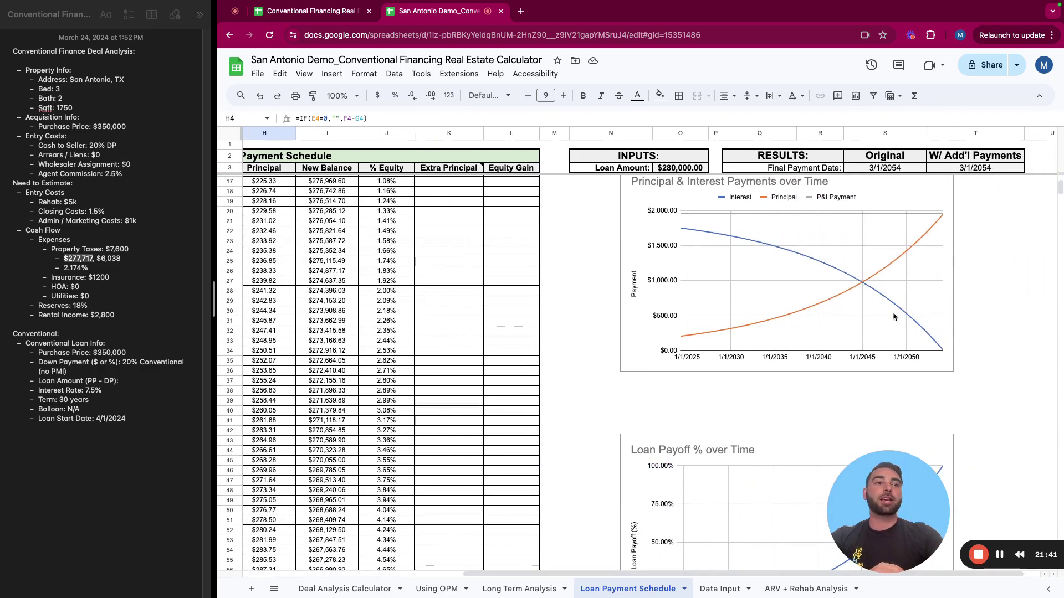
left_click(864, 285)
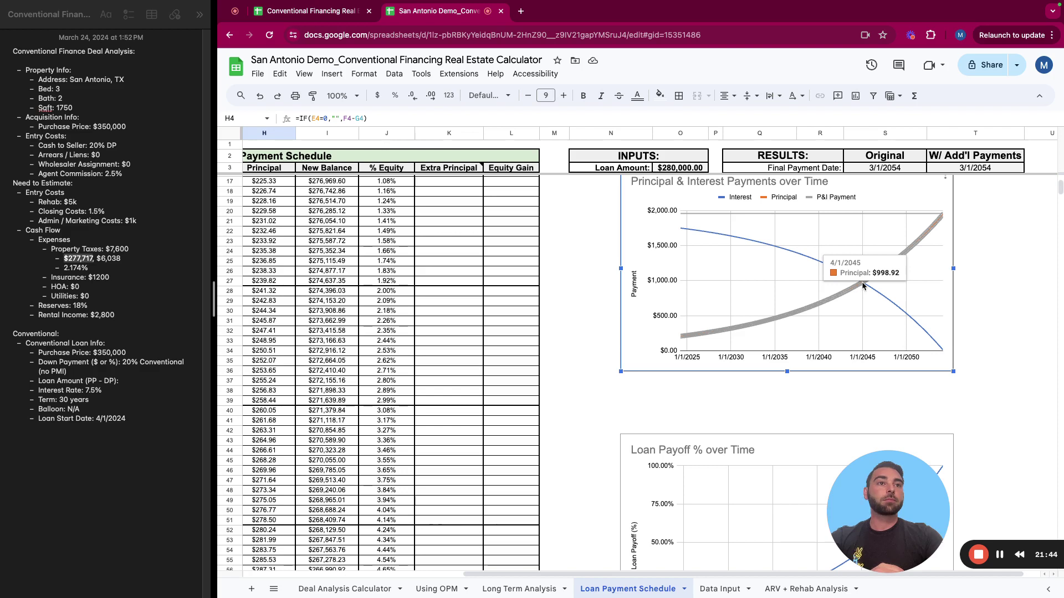
left_click(861, 282)
left_click(861, 285)
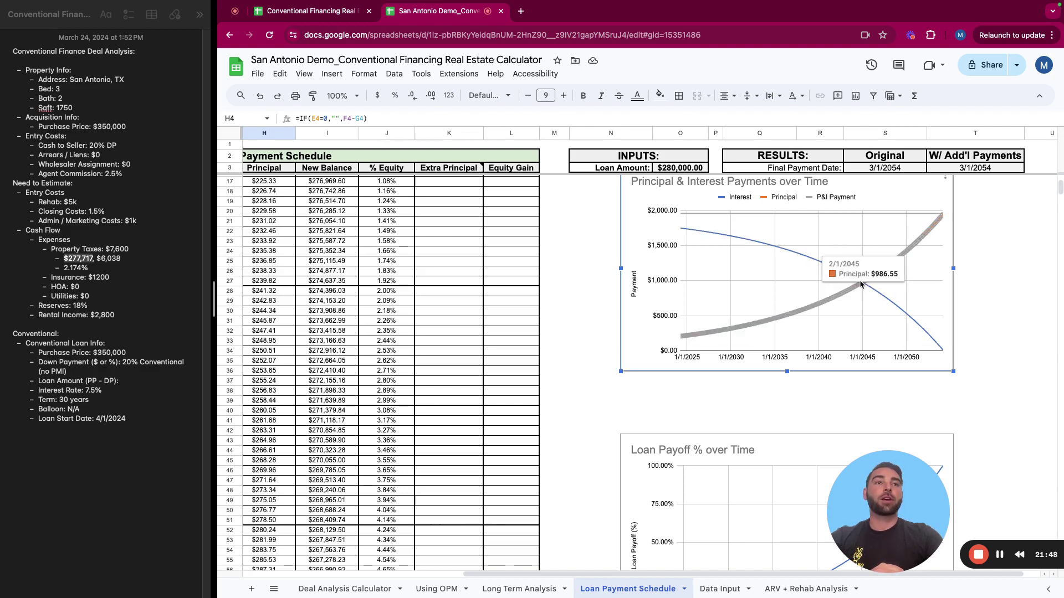
left_click(861, 284)
left_click(862, 284)
left_click(862, 285)
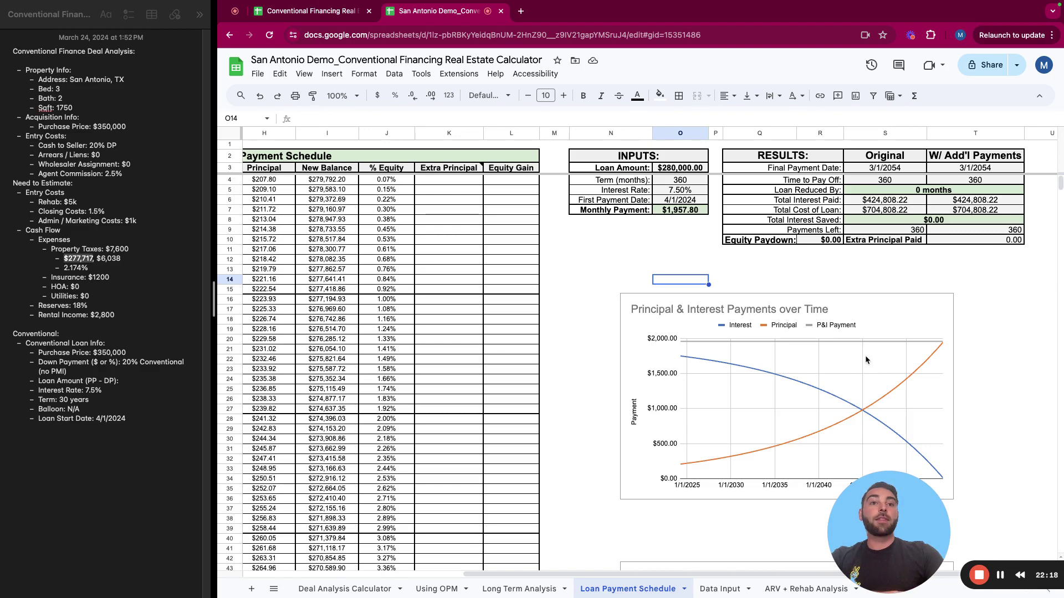
Enter $5,000 extra principal payments in K15 and K27.
left_click(408, 309)
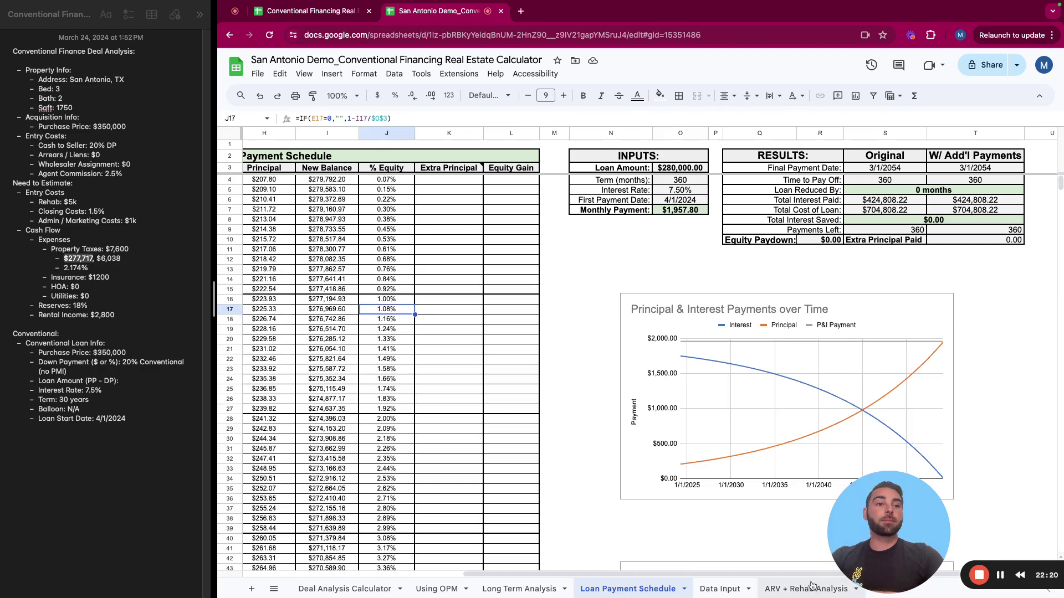
scroll(593, 548, "left", 10)
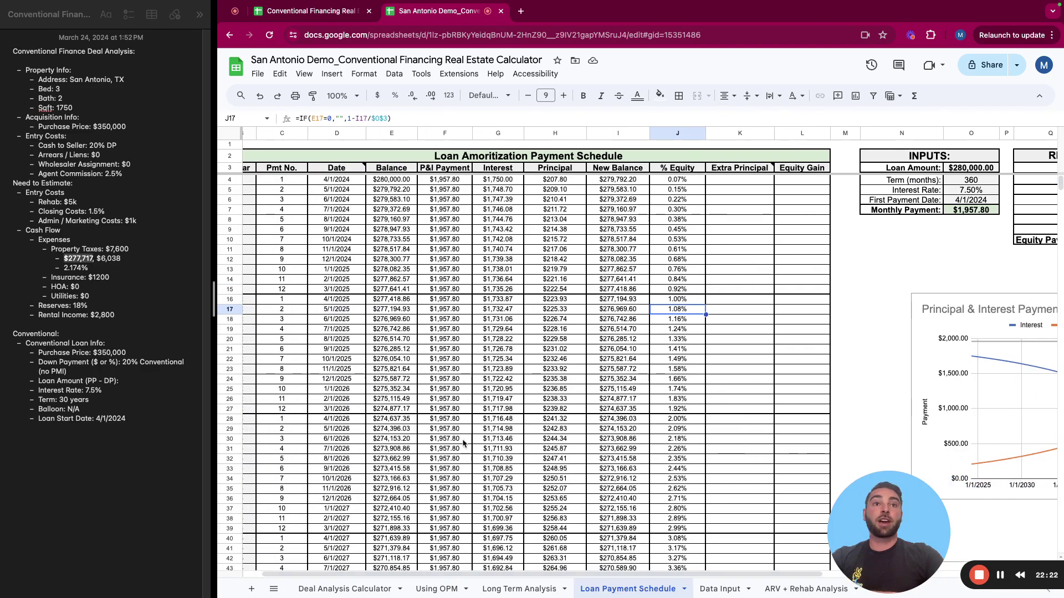
left_click(464, 477)
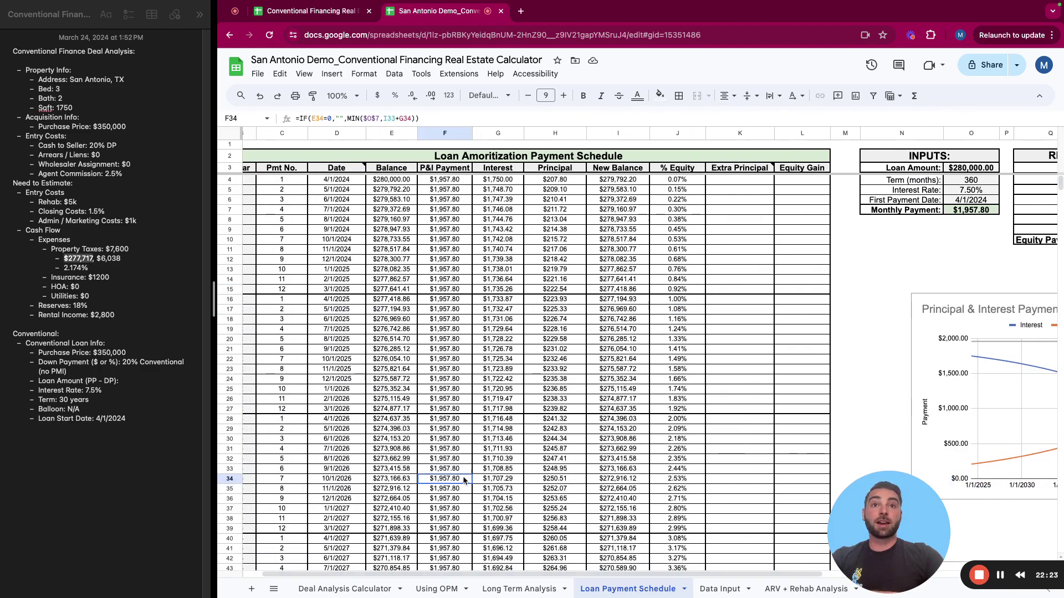
left_click(748, 231)
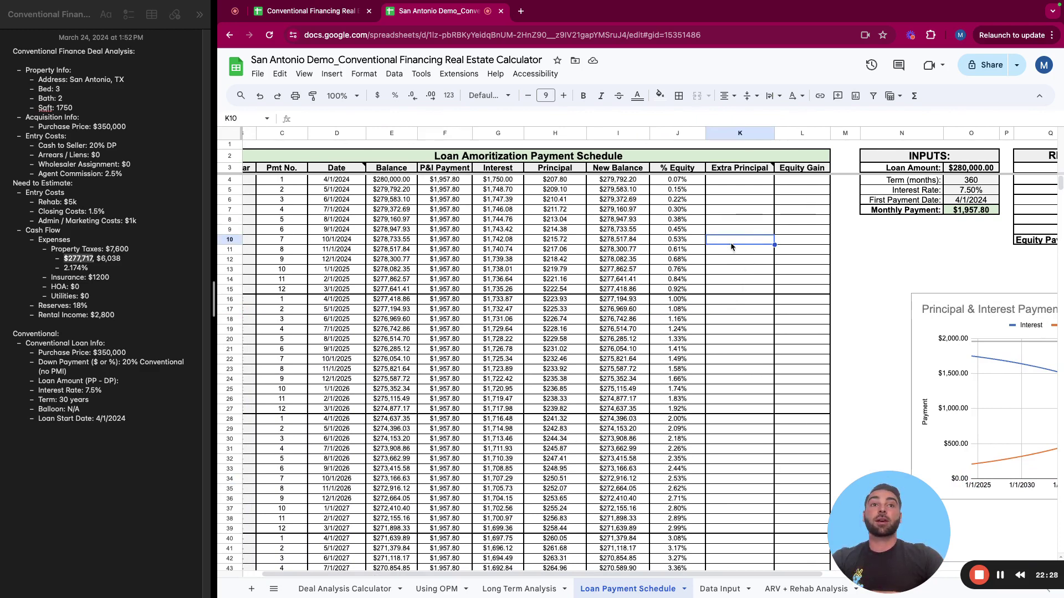
left_click(728, 286)
type("5000")
key("Return")
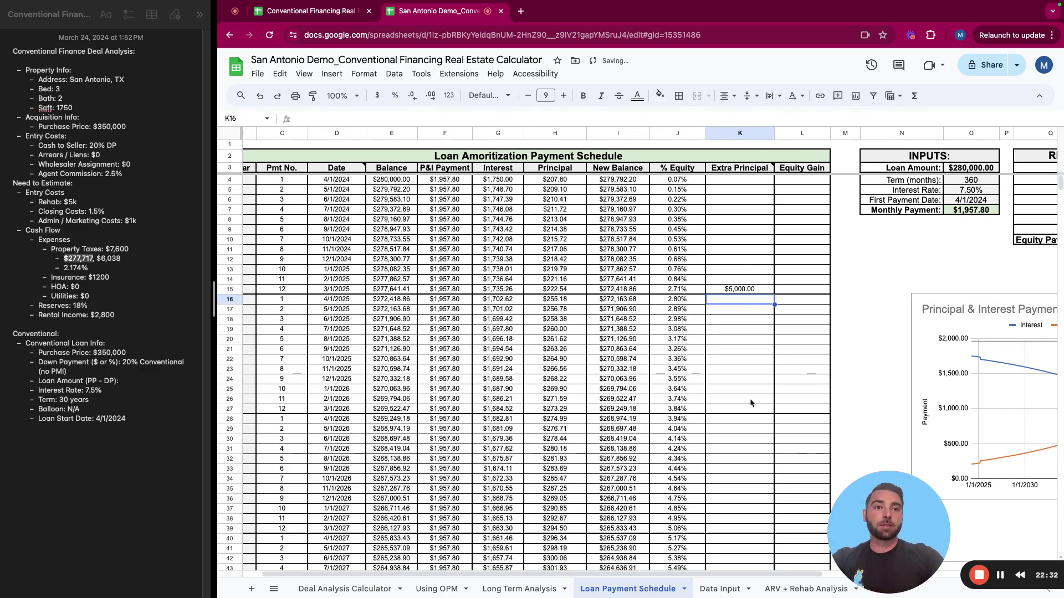
left_click(734, 410)
type("5000")
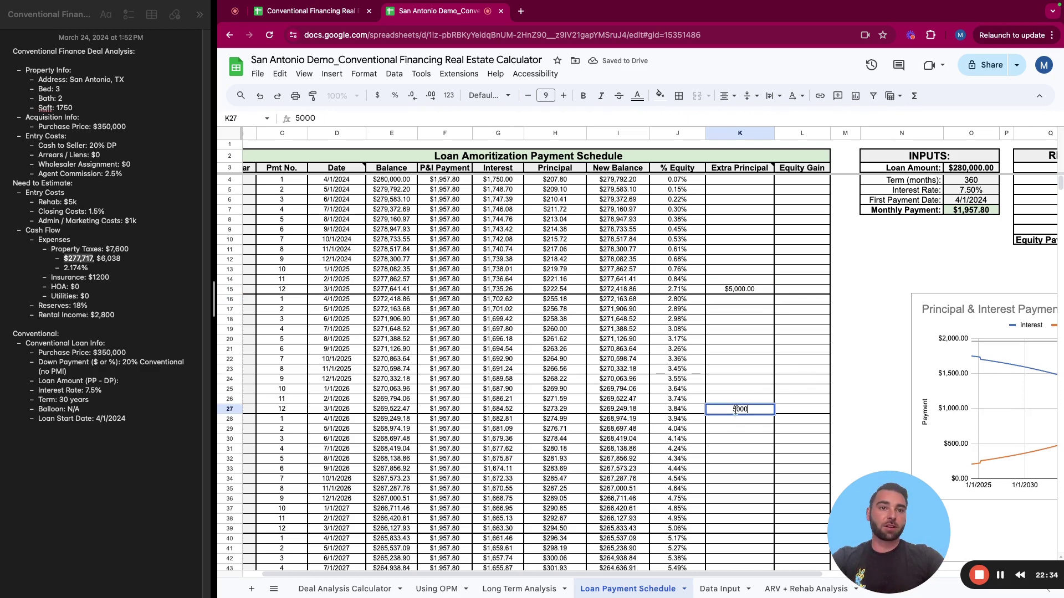
key("Return")
Check the Total Interest Saved result: $64,868.68 saved and 38 months cut.
left_click(784, 569)
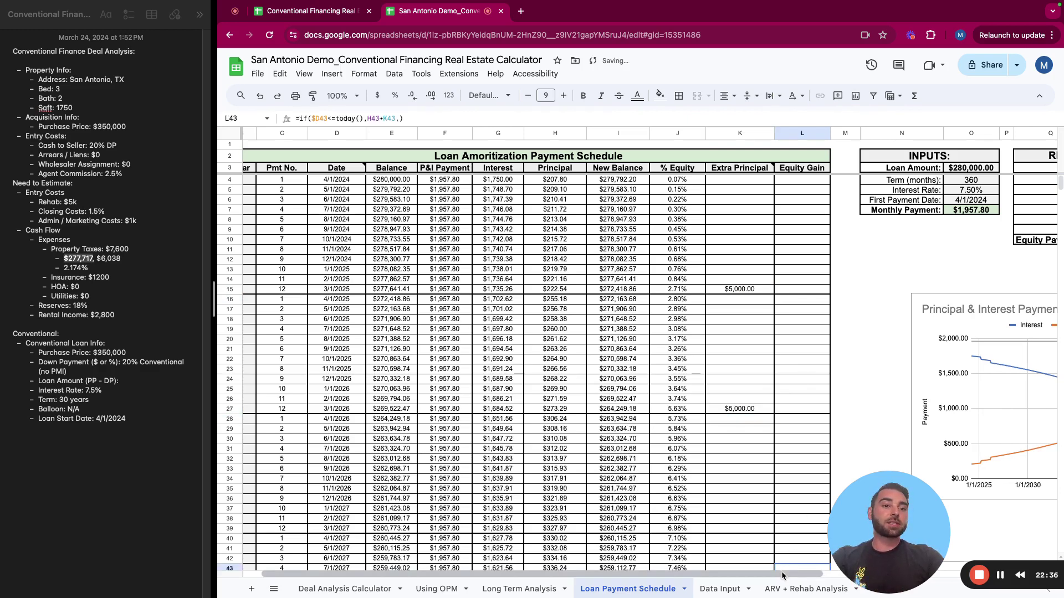
scroll(820, 574, "right", 2)
scroll(858, 576, "right", 1)
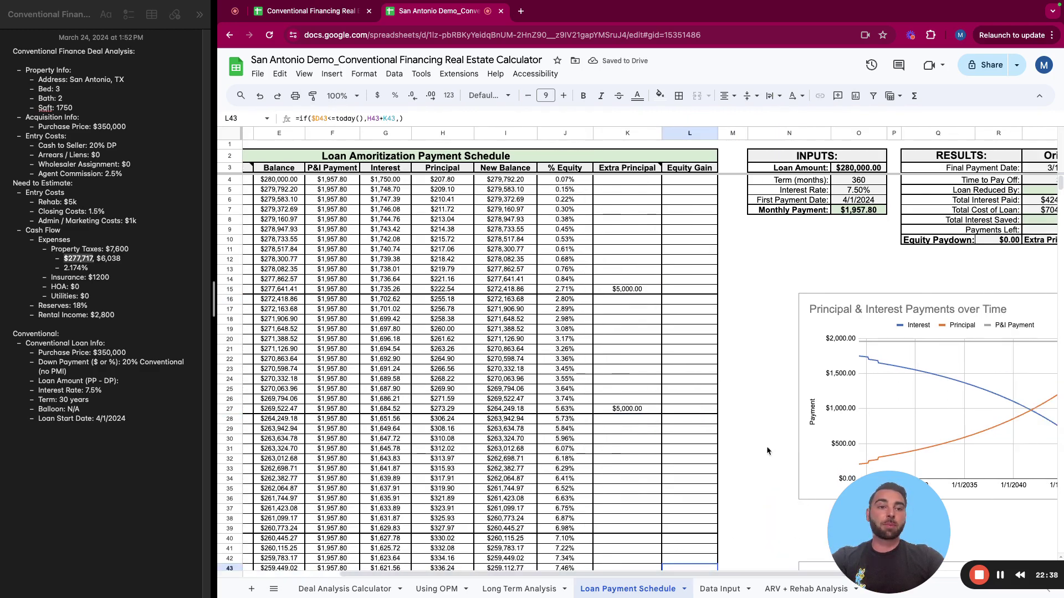
scroll(800, 572, "right", 4)
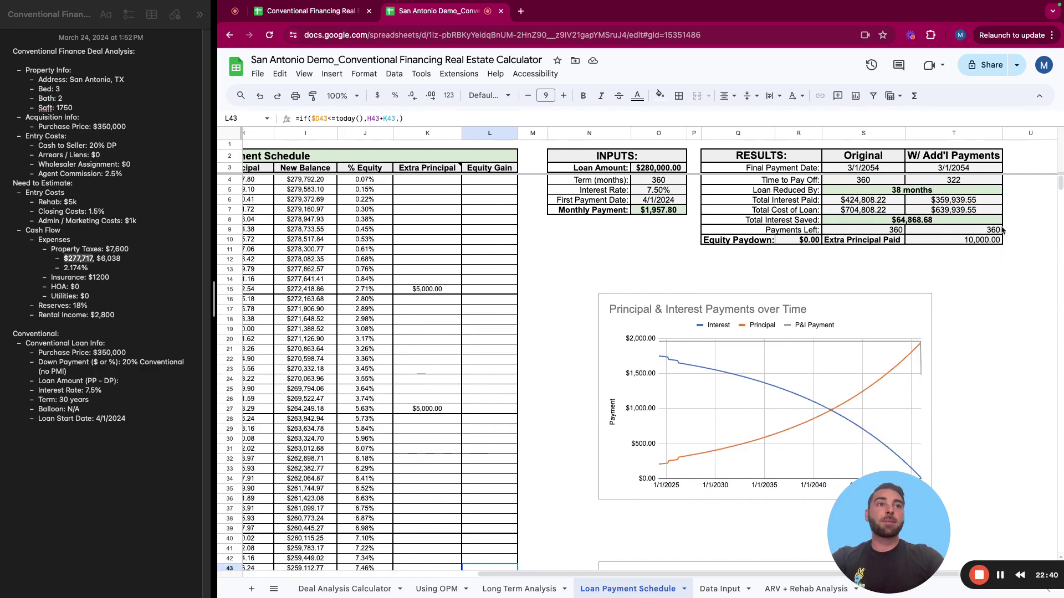
left_click(921, 220)
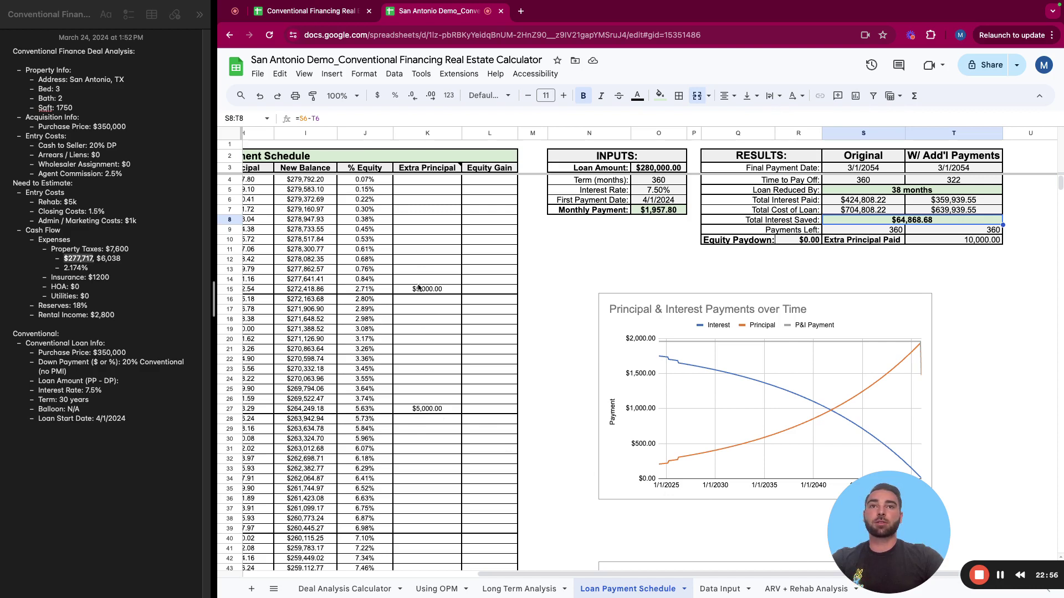
Delete the $5,000 extra principal payments from K27 and K15.
left_click(418, 370)
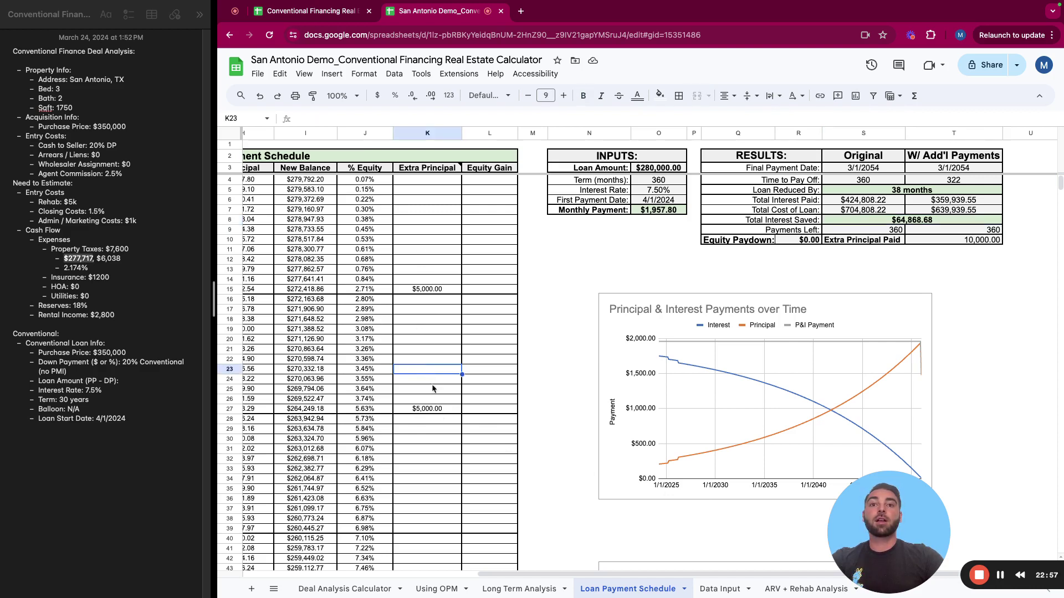
left_click(495, 290)
left_click(527, 370)
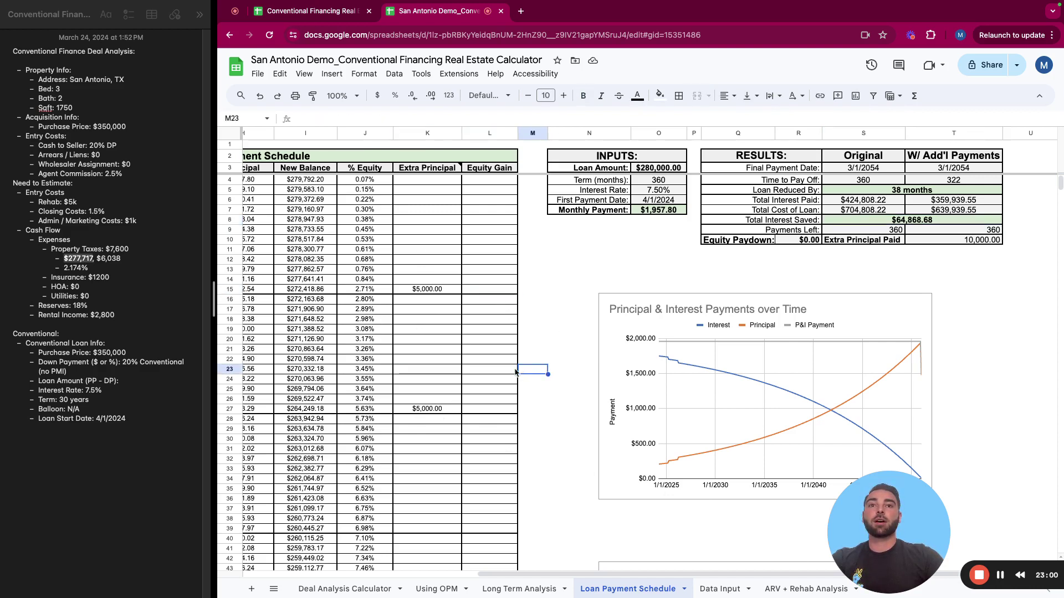
left_click(436, 343)
left_click(425, 183)
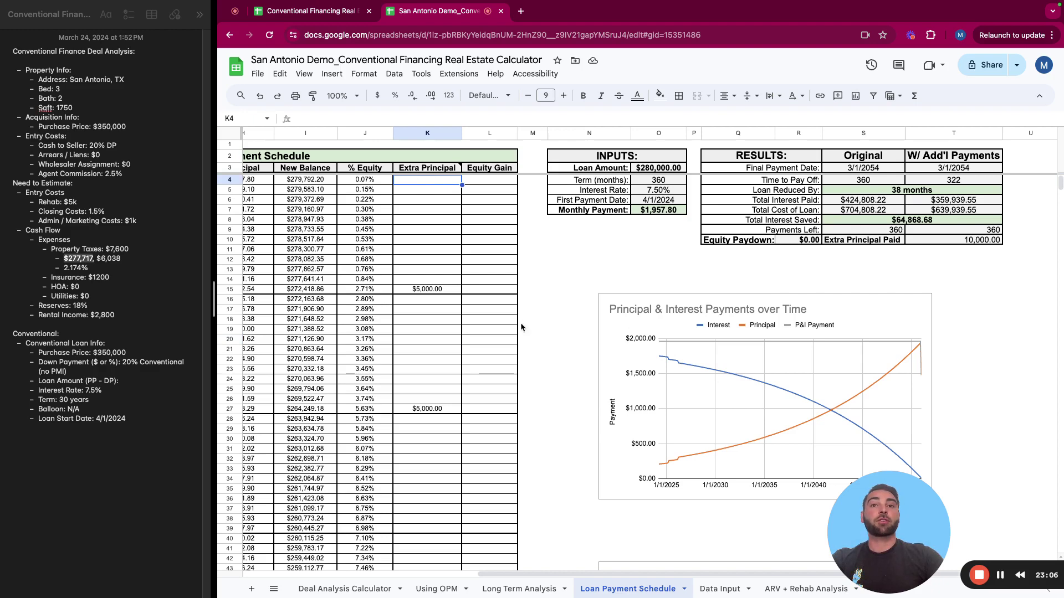
scroll(435, 378, "down", 5)
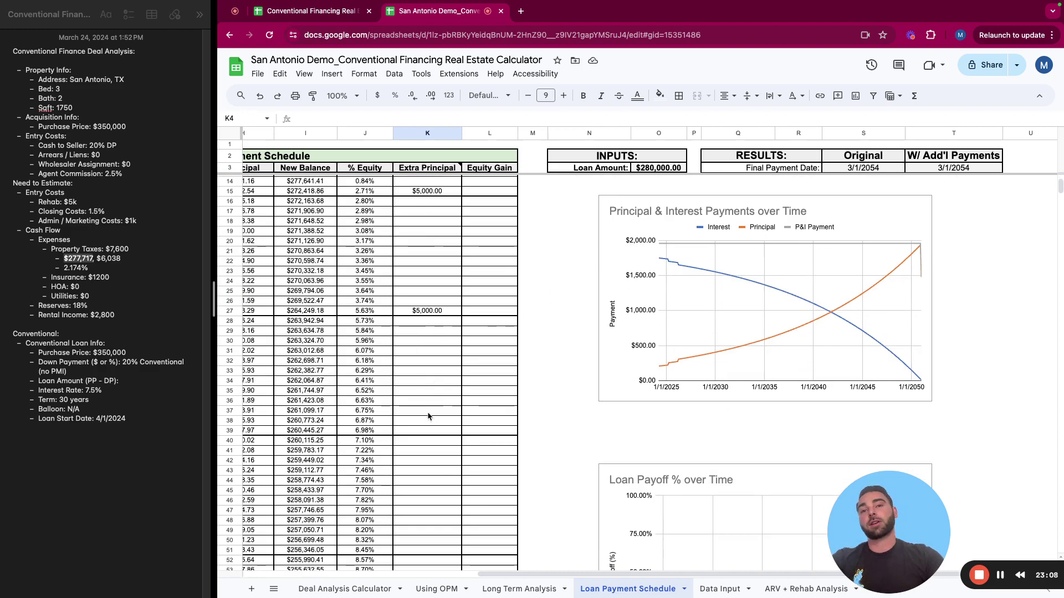
scroll(426, 277, "up", 5)
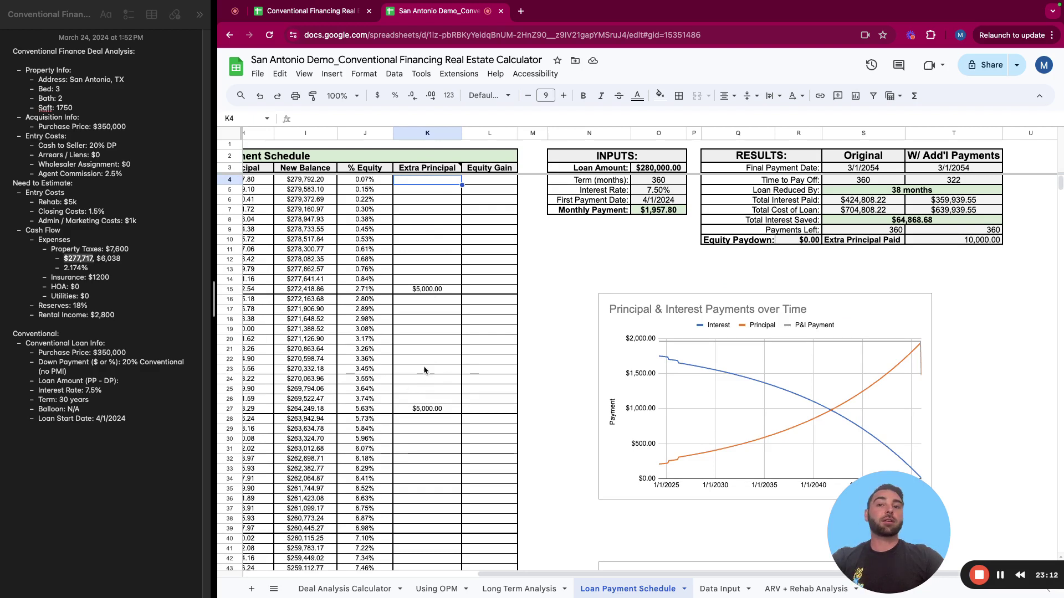
left_click(426, 411)
key("Delete")
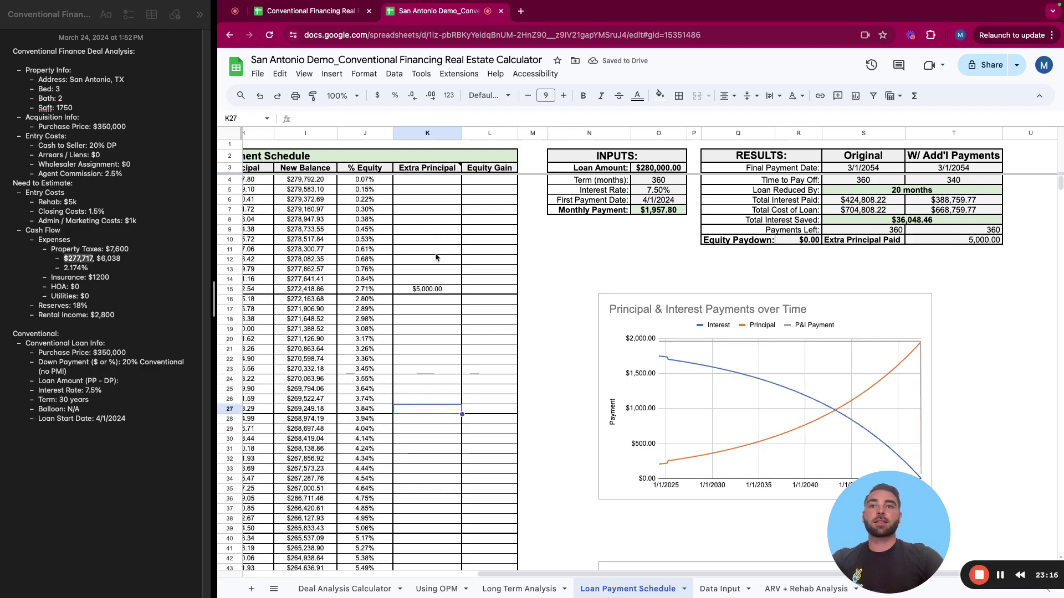
left_click(446, 289)
key("Delete")
Enter $1,000 extra principal in each of K4 through K8.
left_click(431, 181)
type("1000")
key("Return")
type("1000")
key("Return")
type("1,000")
key("Return")
type("1,000")
key("Return")
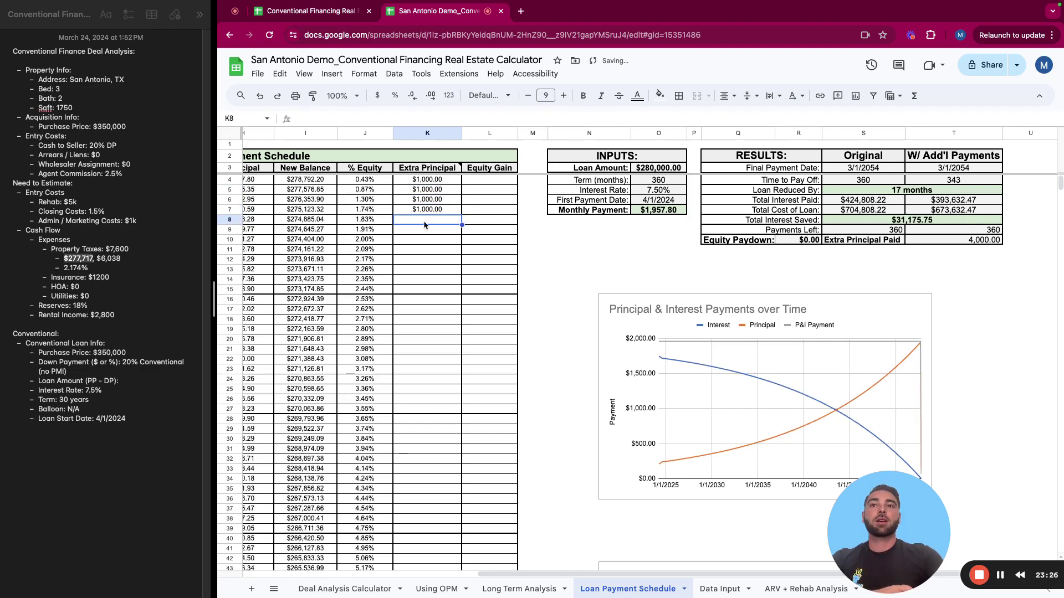
type("1000")
key("Return")
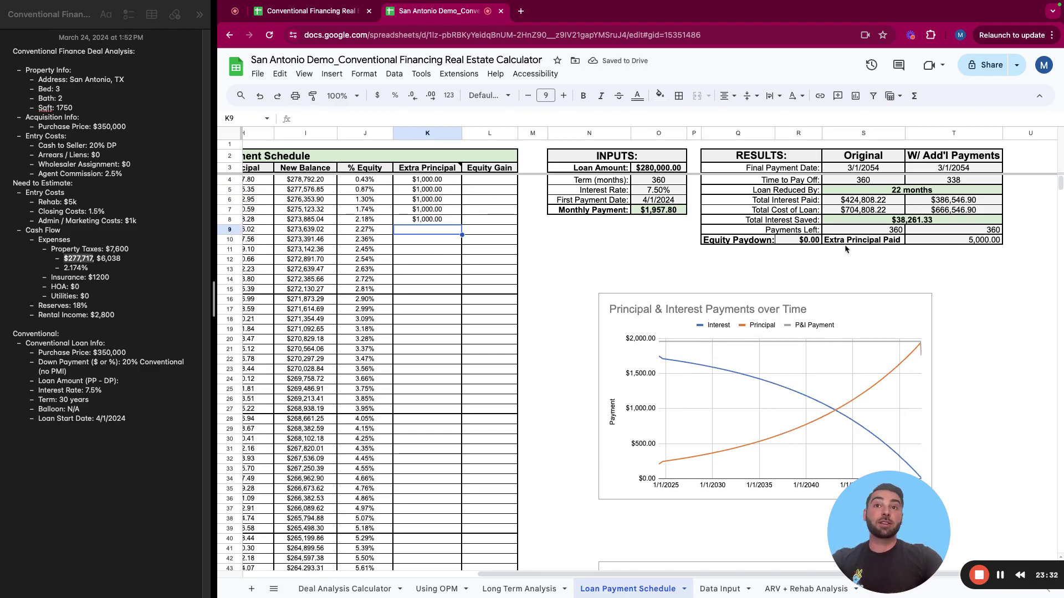
Clear the five $1,000 payments in K4:K8, restoring 360 months and $0 saved.
left_click(437, 182)
left_click_drag(437, 183, 437, 219)
key("Delete")
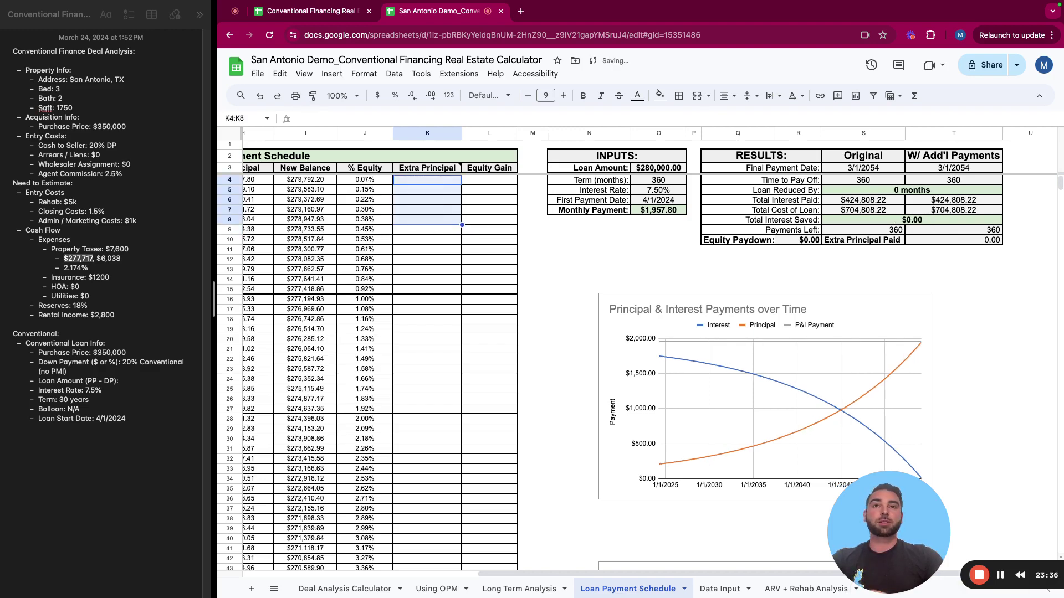
Show the link preview for the creator credit links in row B3:F3.
left_click(540, 253)
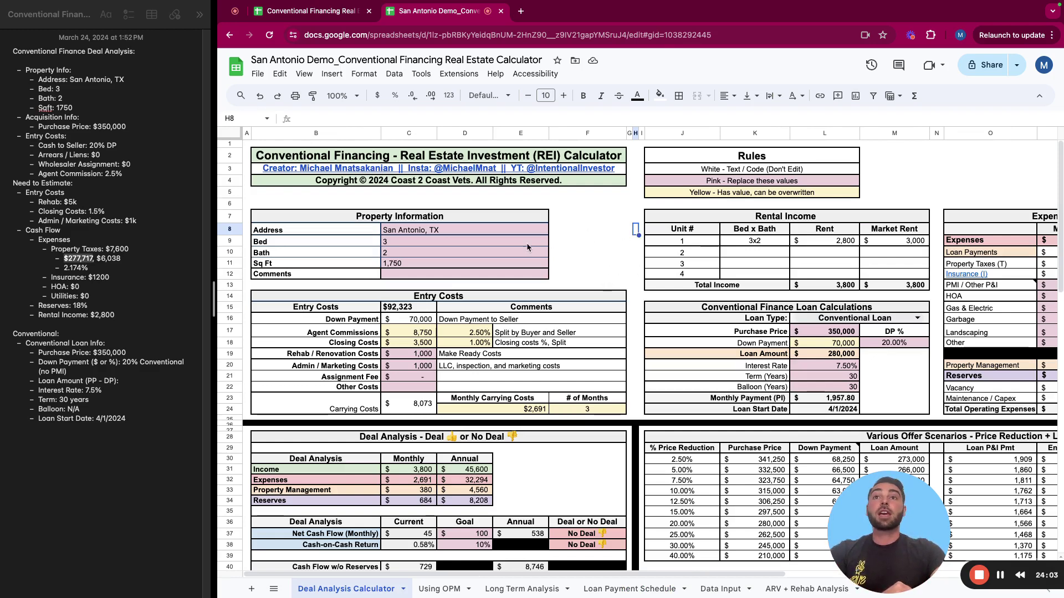
left_click(285, 169)
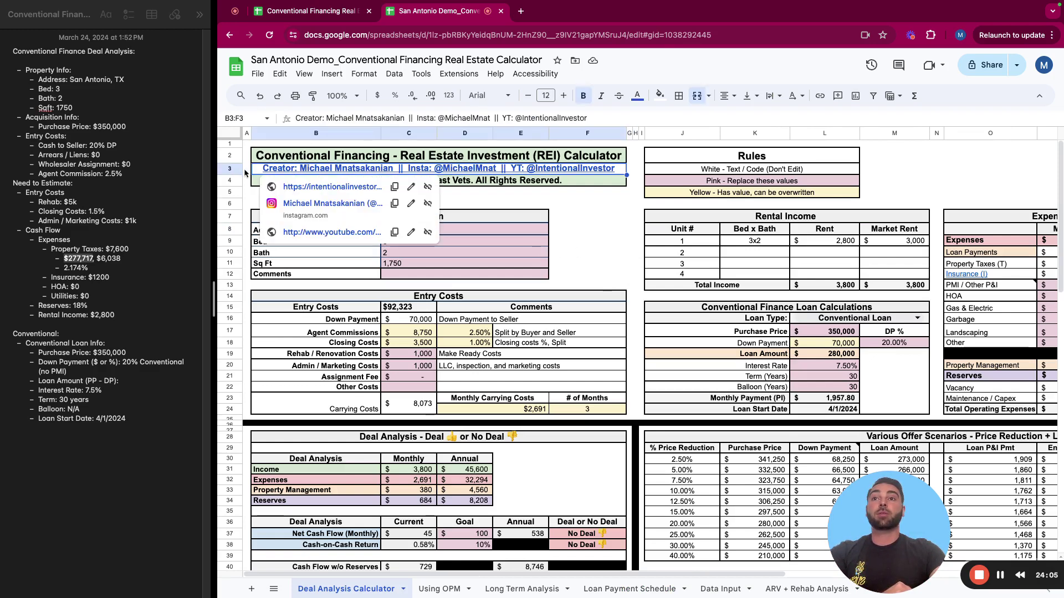